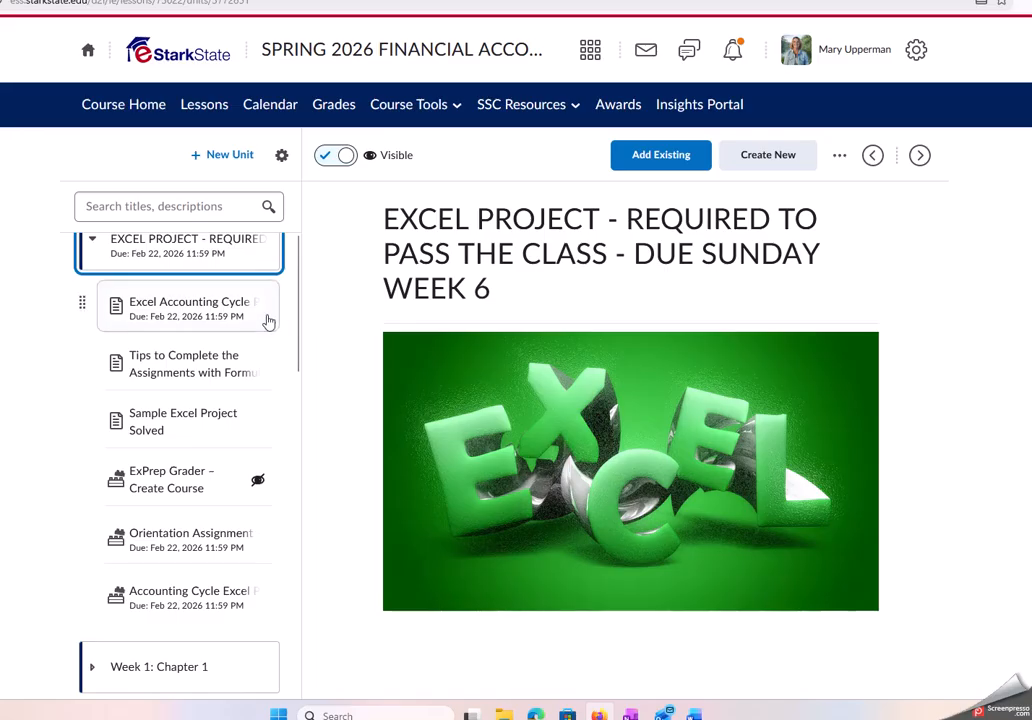
- Read the Excel Accounting Cycle Project overview and the tips document for completing the assignments with formulas
left_click(203, 318)
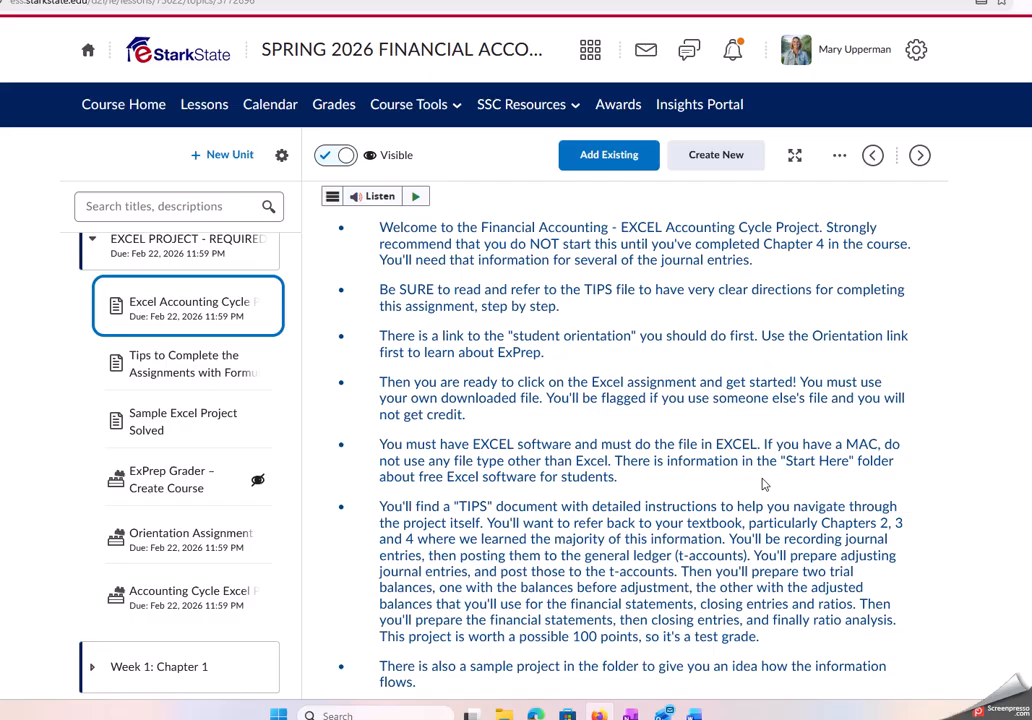
left_click(184, 378)
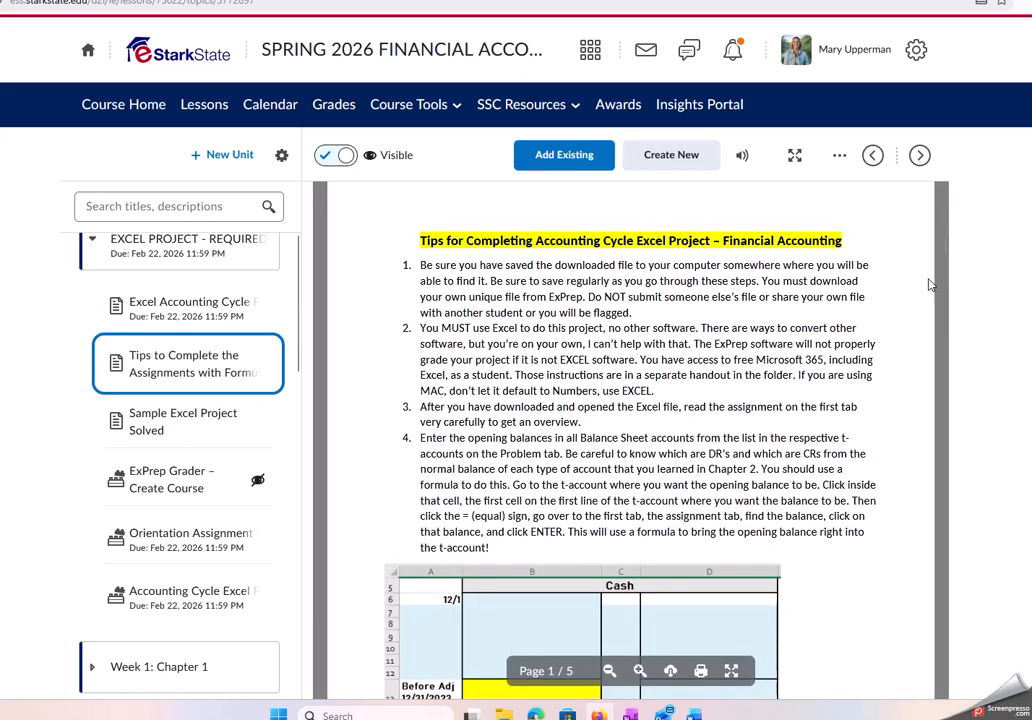
scroll(870, 320, "down", 10)
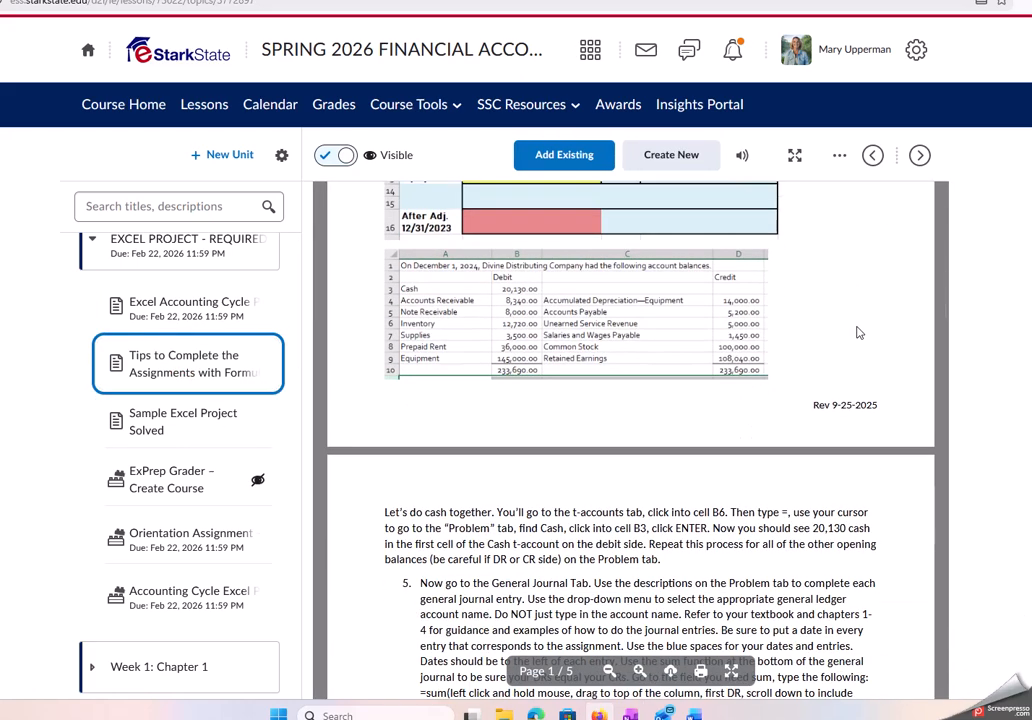
scroll(857, 332, "down", 5)
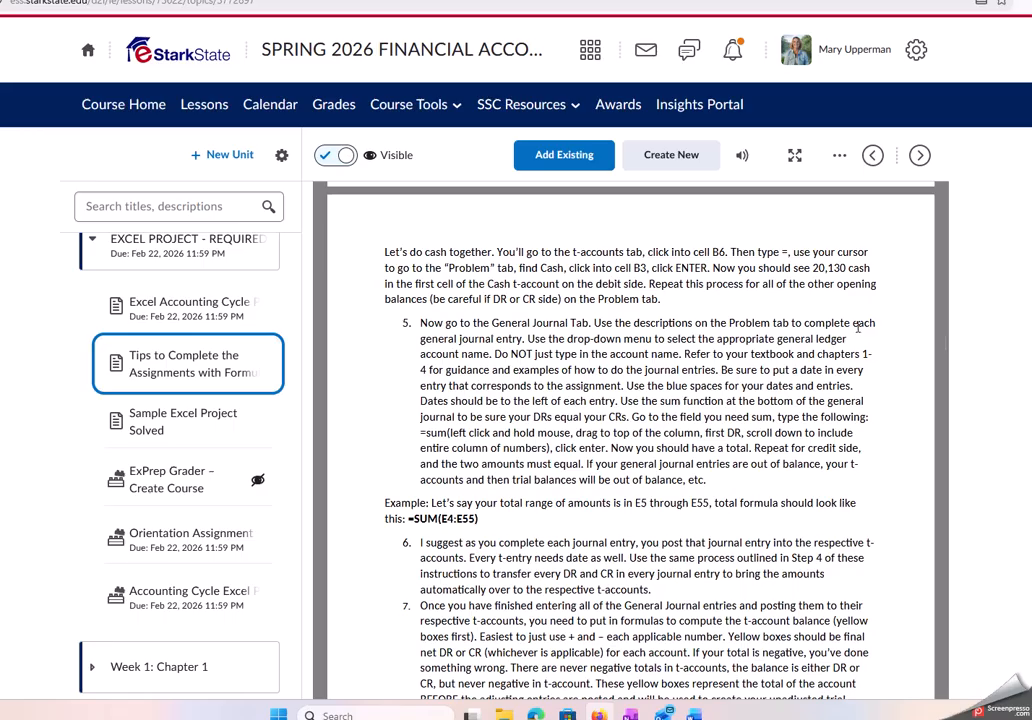
scroll(857, 330, "down", 5)
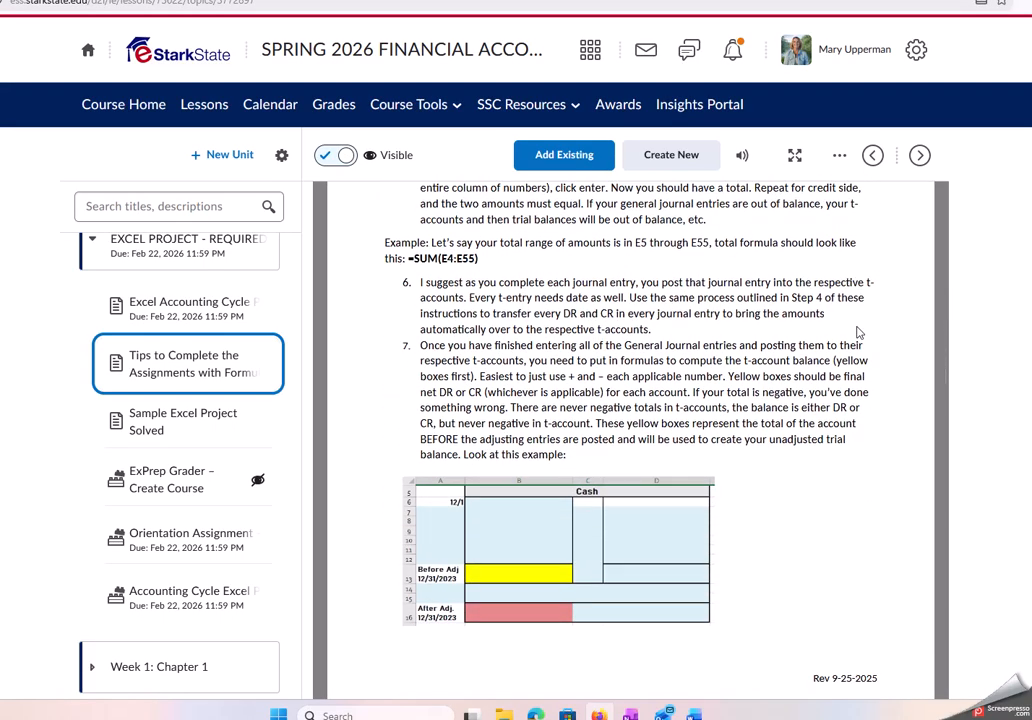
scroll(857, 332, "up", 13)
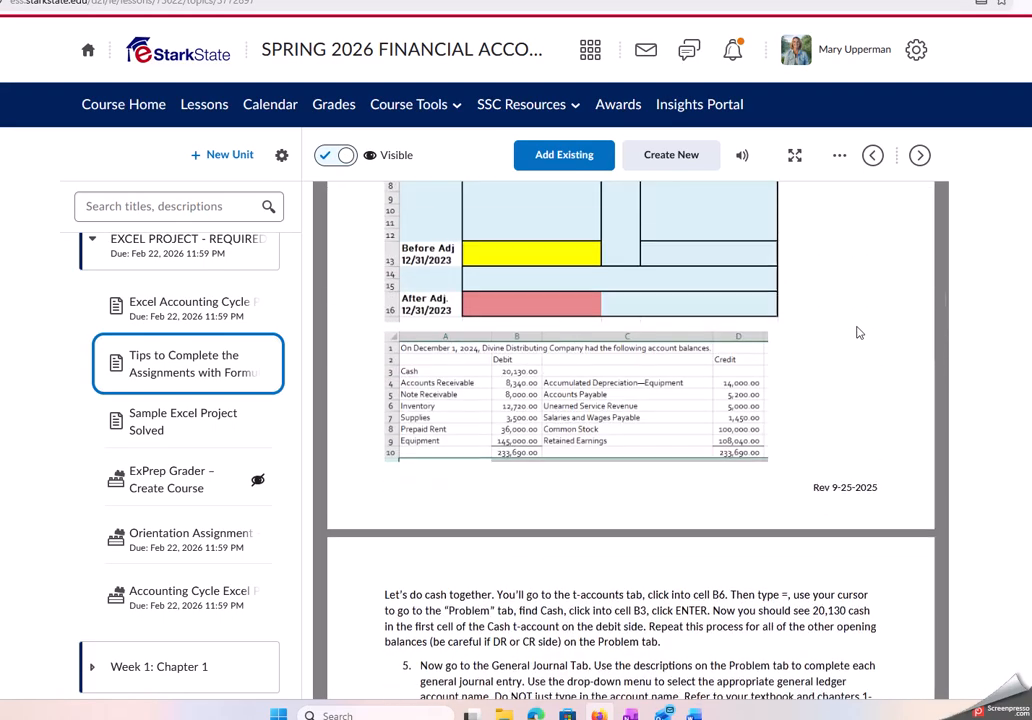
scroll(857, 332, "up", 3)
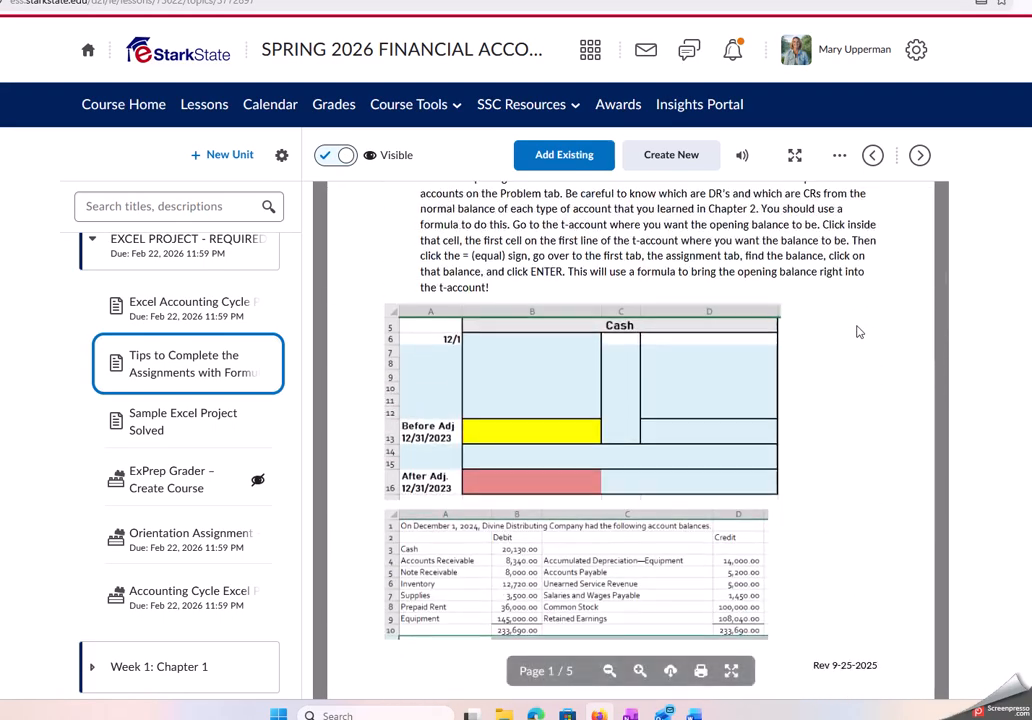
- Open the solved sample Excel project and skim its problem statement, journal entries and T accounts
left_click(142, 440)
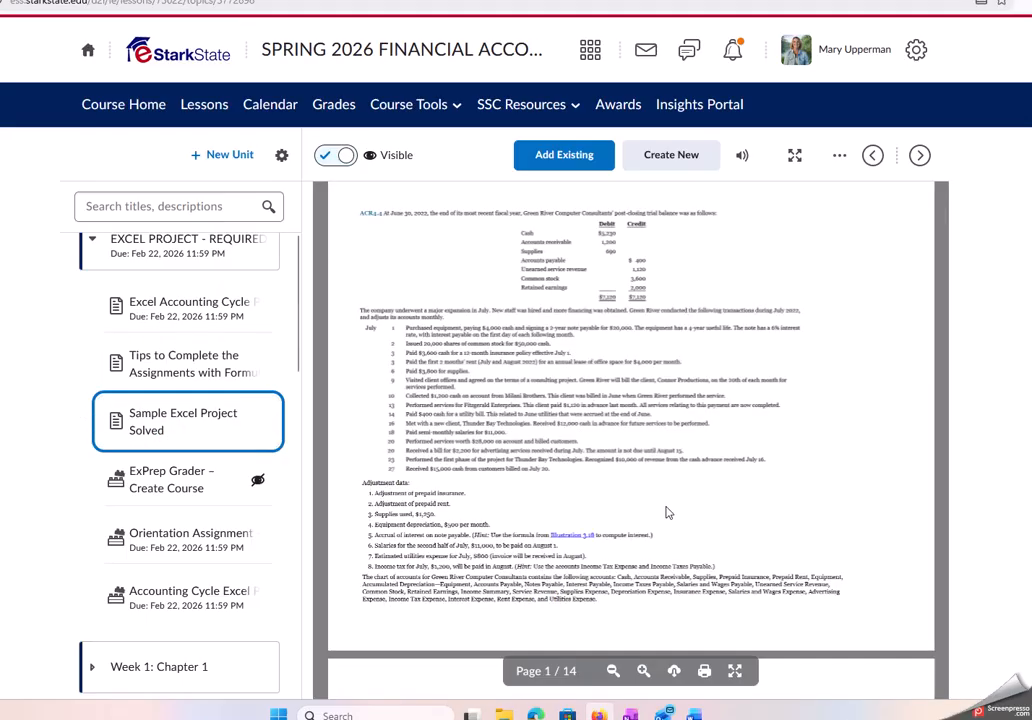
scroll(728, 443, "down", 9)
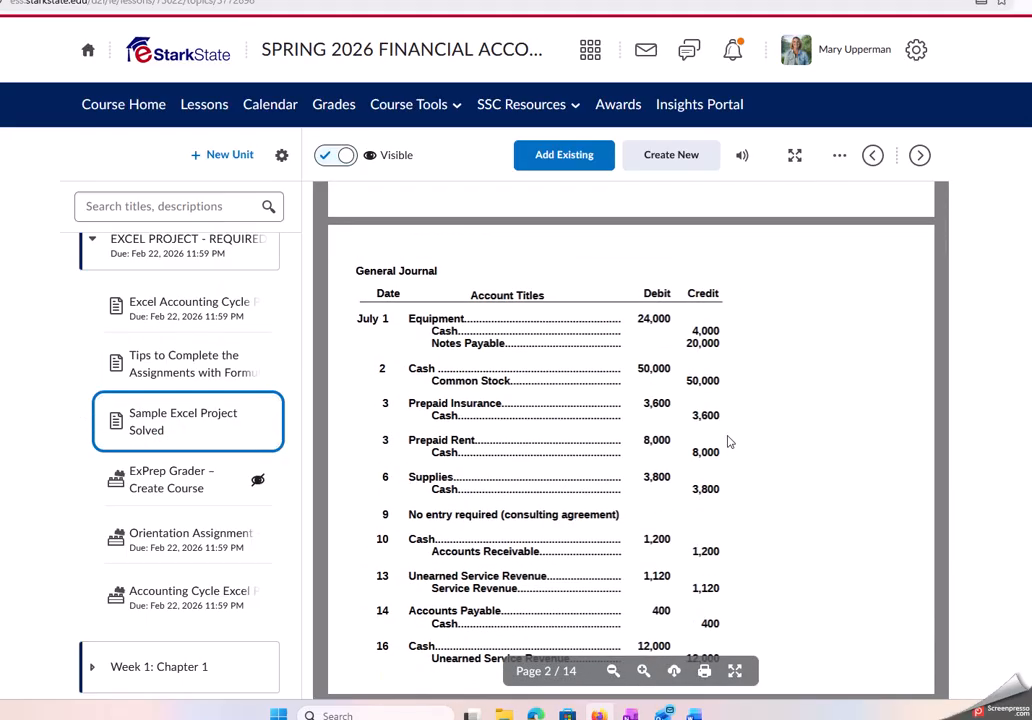
scroll(728, 443, "down", 3)
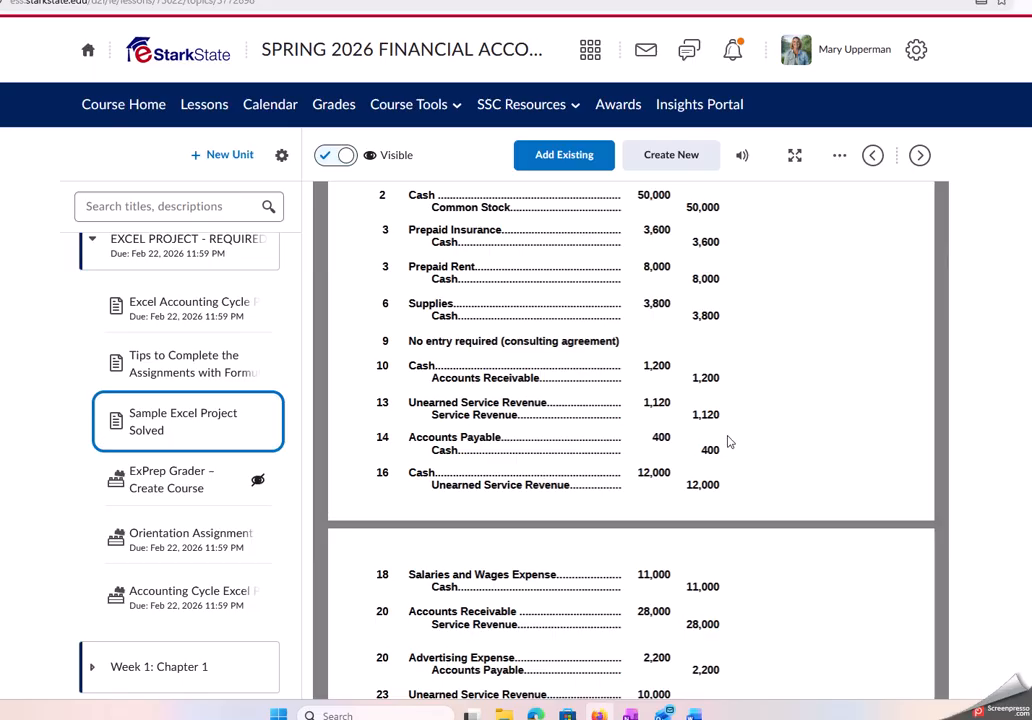
scroll(728, 443, "down", 15)
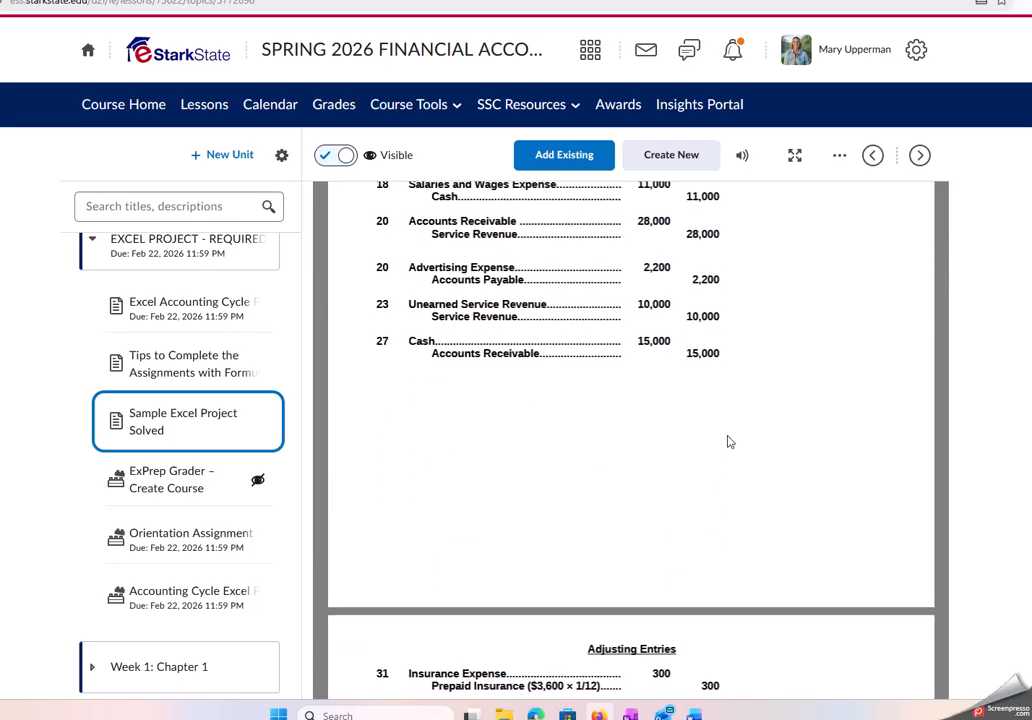
scroll(728, 442, "down", 15)
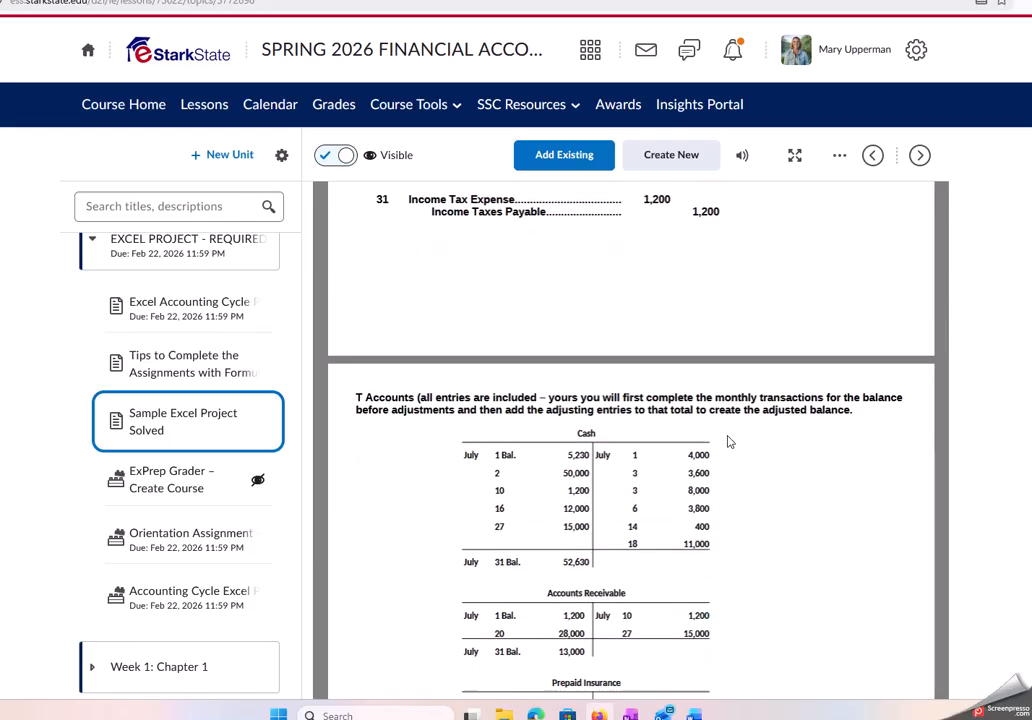
scroll(728, 442, "down", 13)
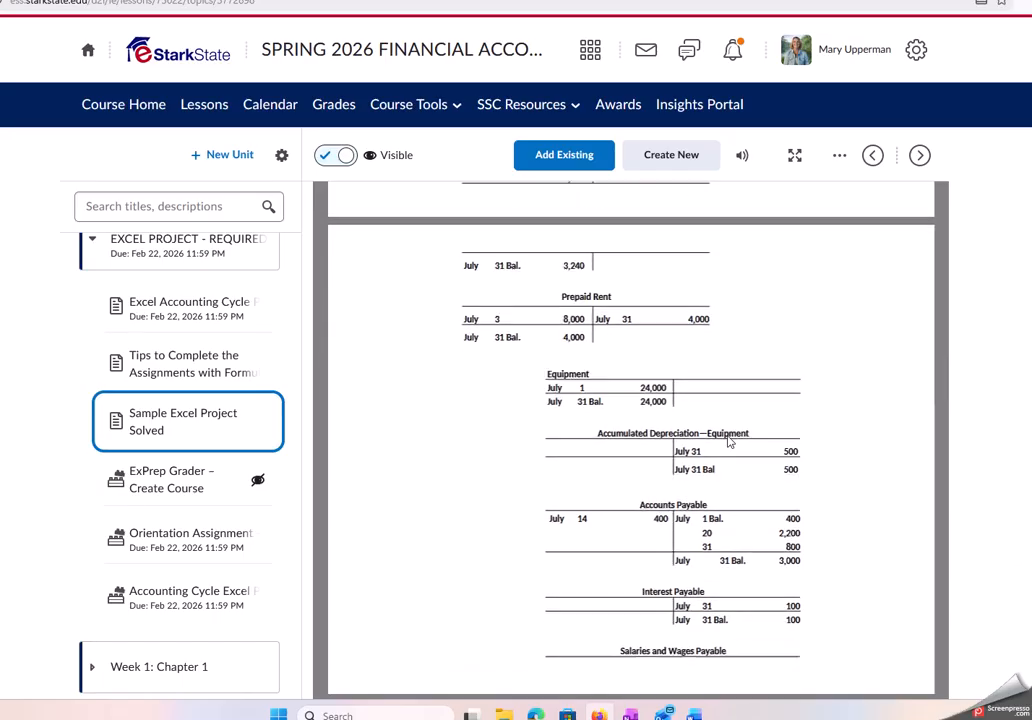
scroll(728, 442, "down", 15)
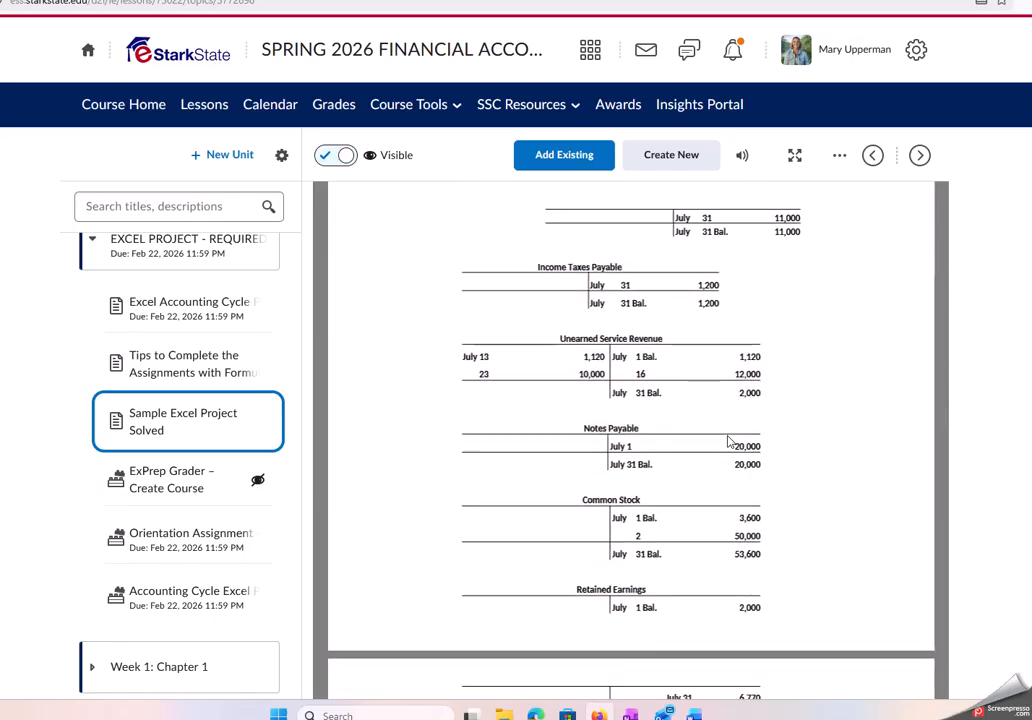
scroll(728, 442, "down", 15)
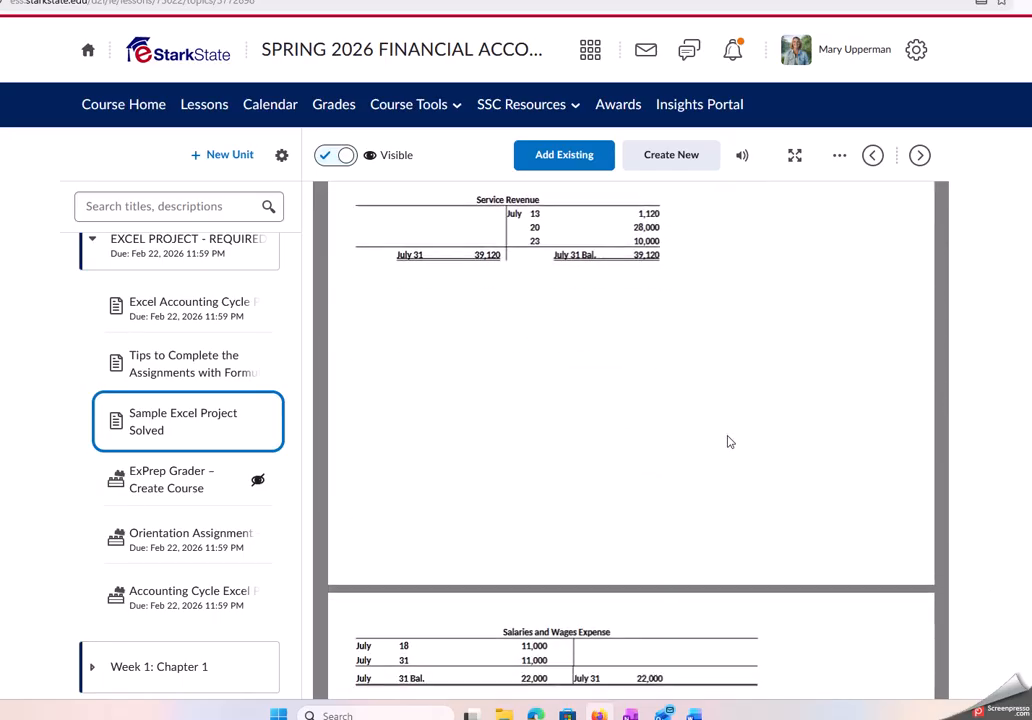
scroll(728, 442, "up", 15)
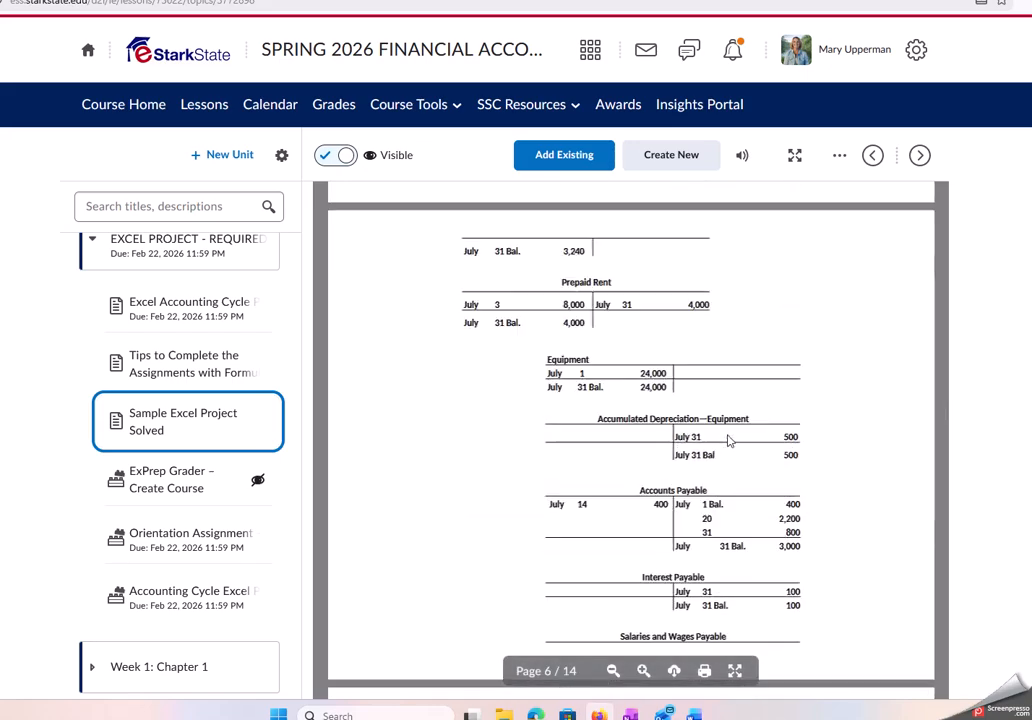
scroll(729, 436, "up", 15)
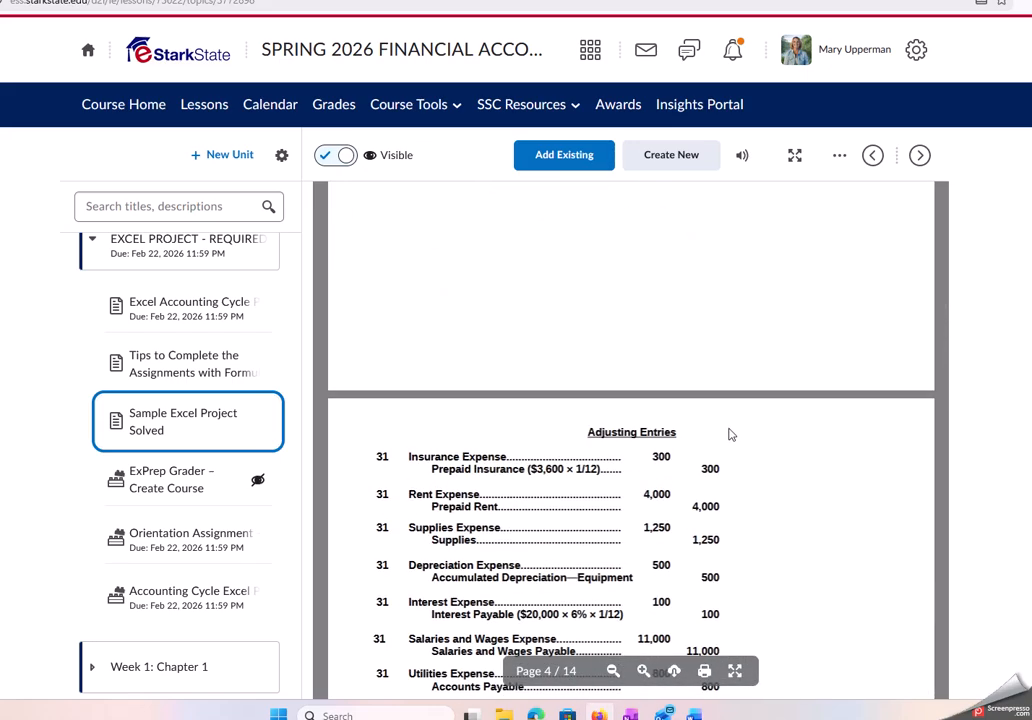
scroll(729, 430, "up", 15)
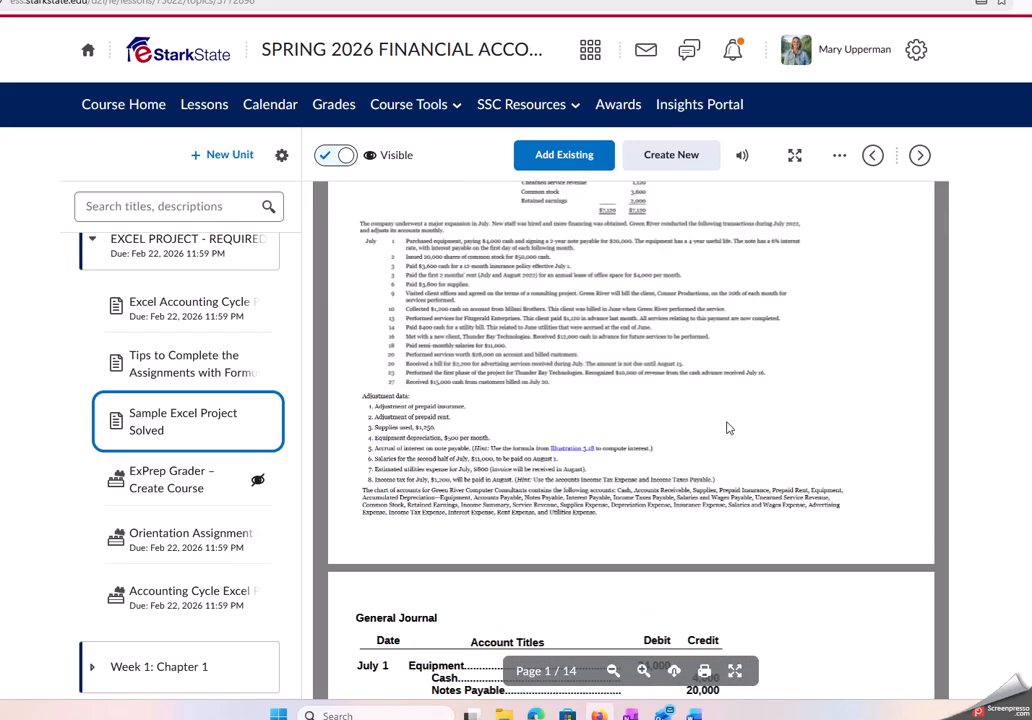
- Review the sample project's general journal, its adjusting entries and the T accounts through Income Tax Expense
scroll(728, 428, "down", 10)
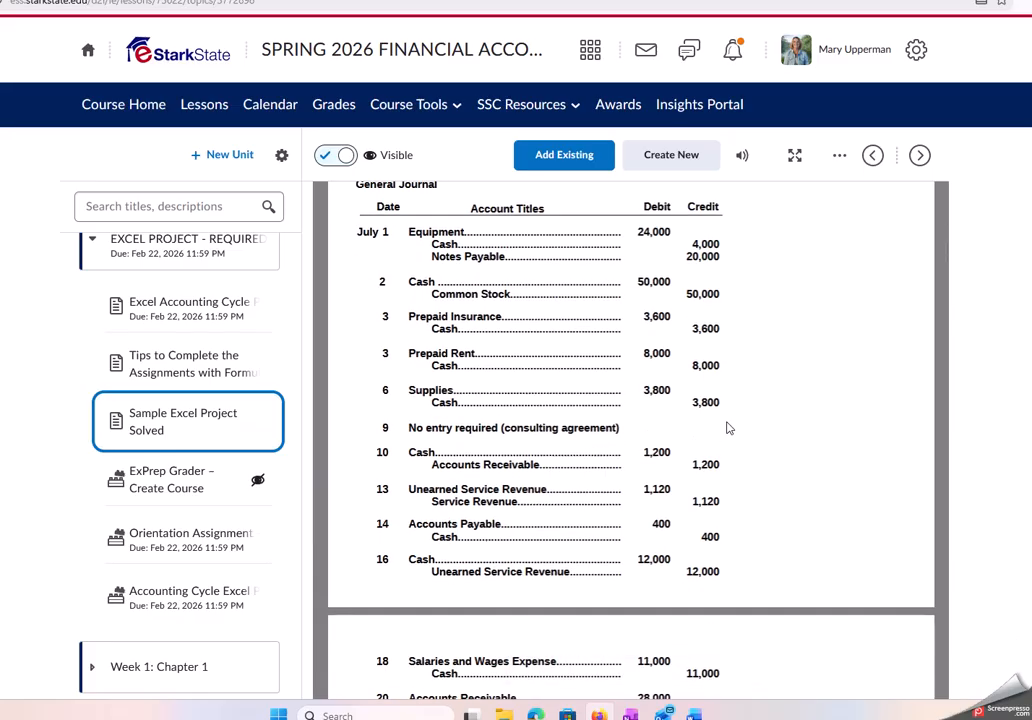
scroll(729, 428, "down", 8)
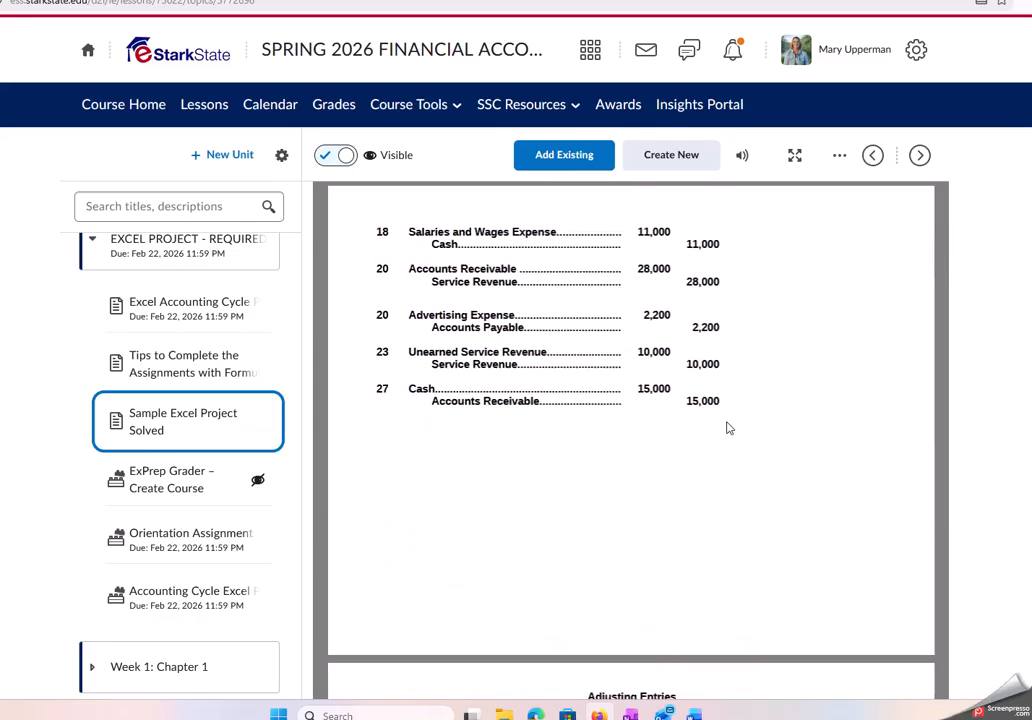
scroll(729, 428, "down", 4)
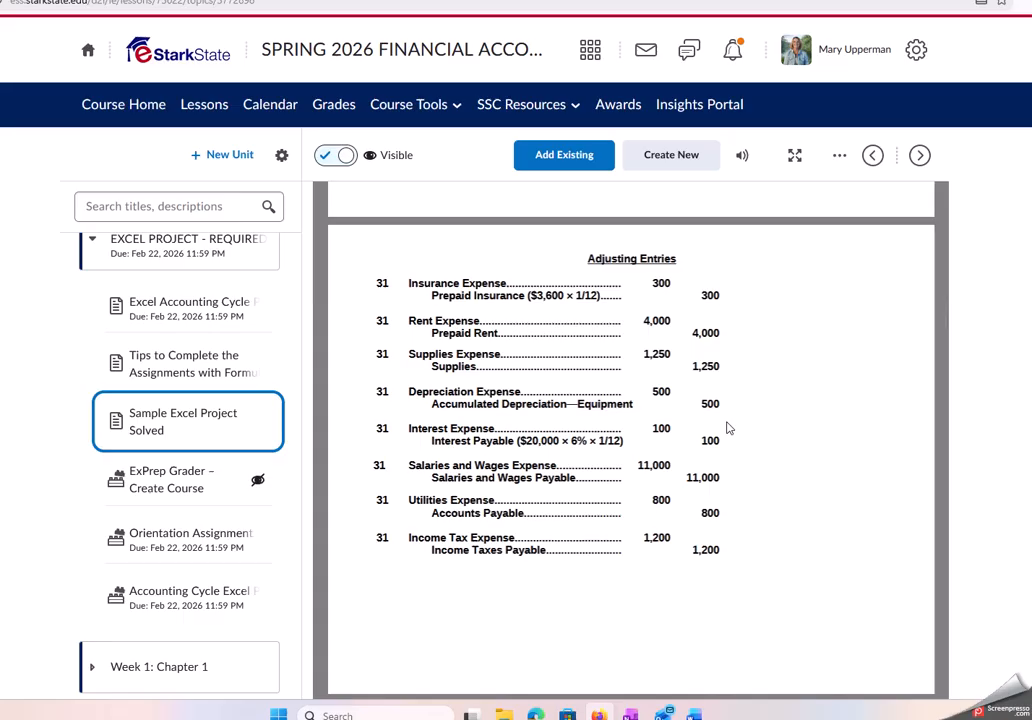
scroll(728, 428, "down", 8)
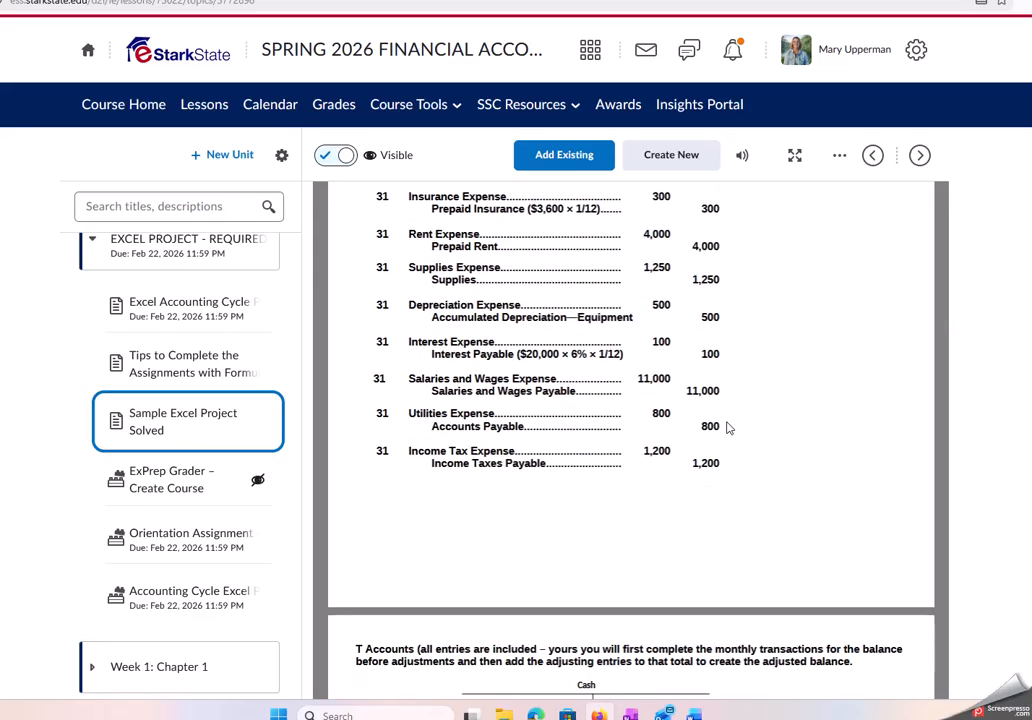
scroll(729, 428, "down", 2)
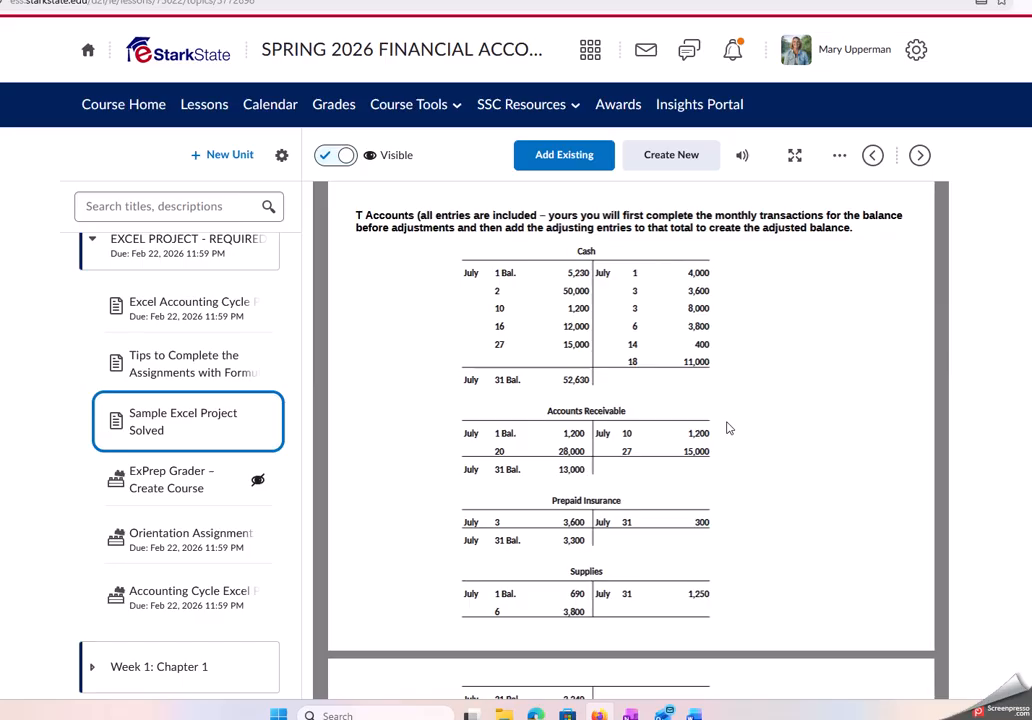
scroll(728, 428, "down", 4)
scroll(729, 428, "down", 14)
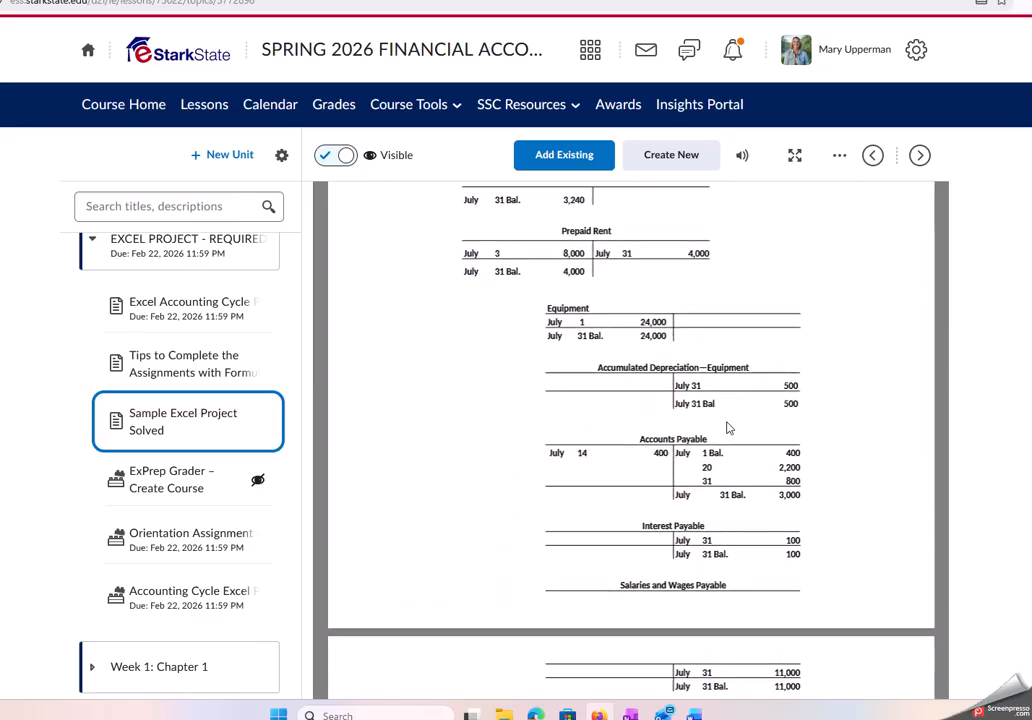
scroll(728, 428, "down", 15)
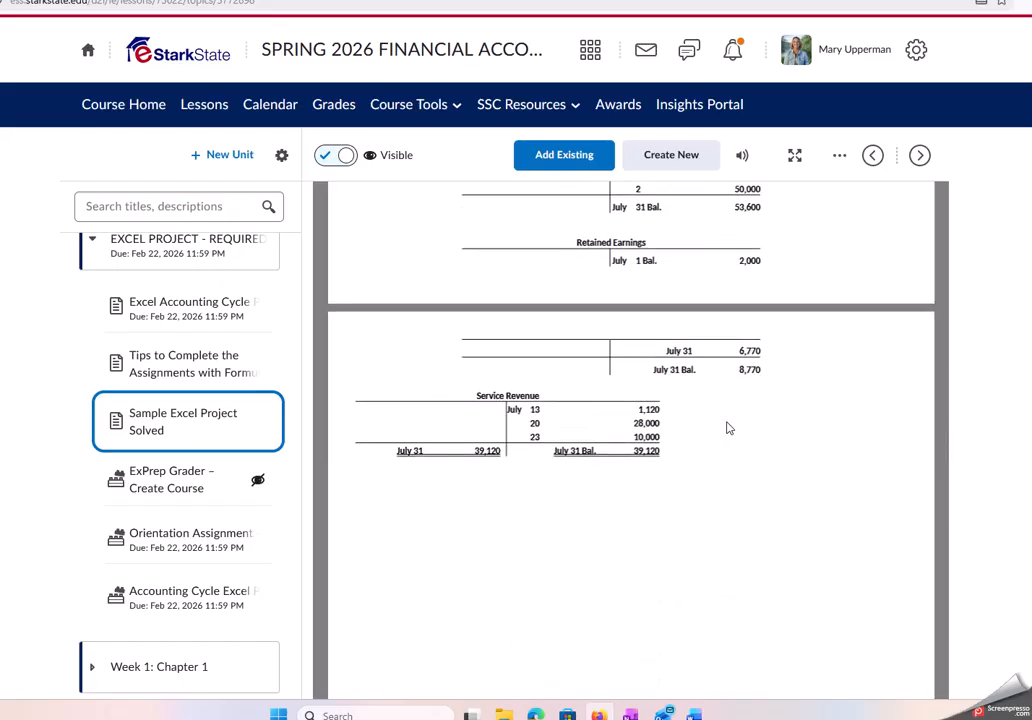
scroll(729, 428, "down", 15)
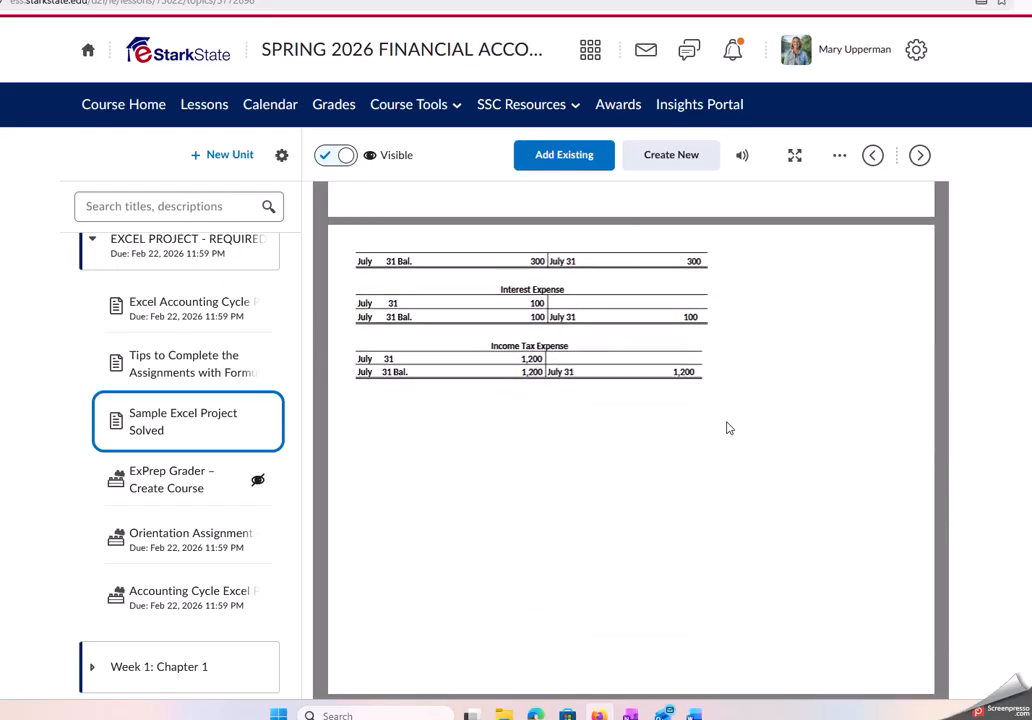
- Examine the sample project's trial balances, financial statements and closing entries on its final pages
scroll(728, 428, "up", 3)
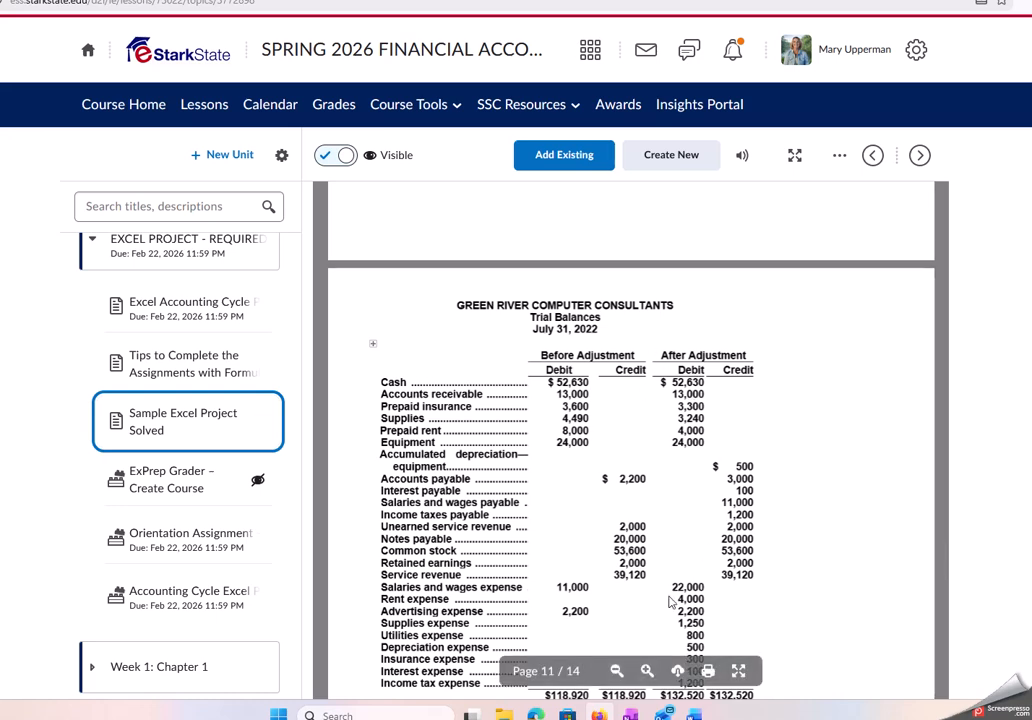
scroll(614, 456, "down", 5)
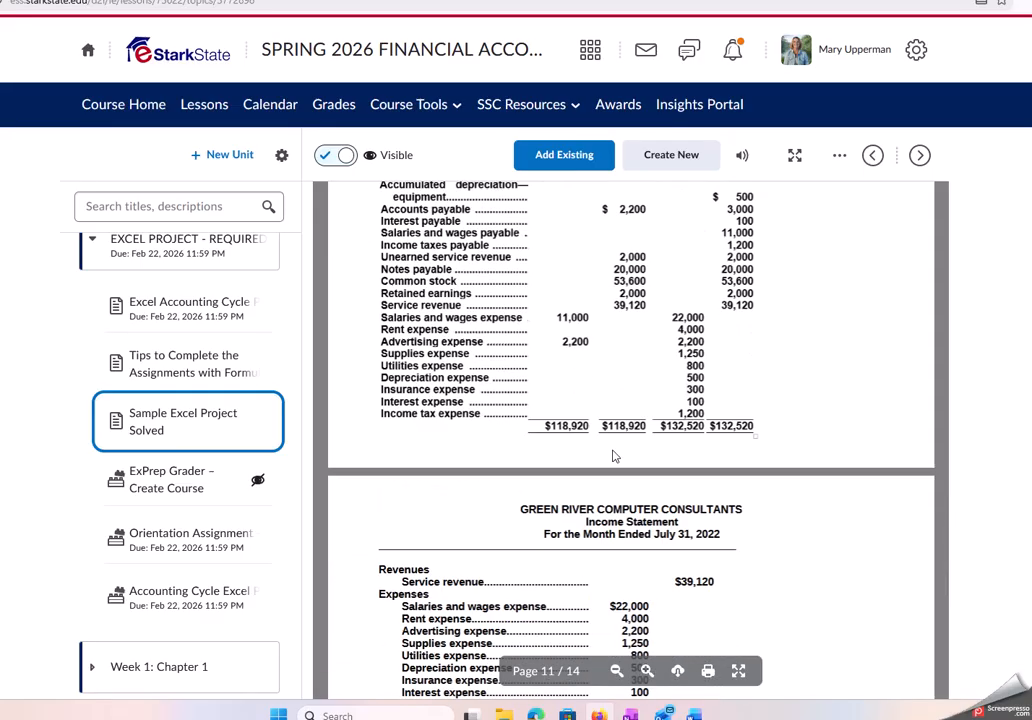
scroll(614, 456, "down", 3)
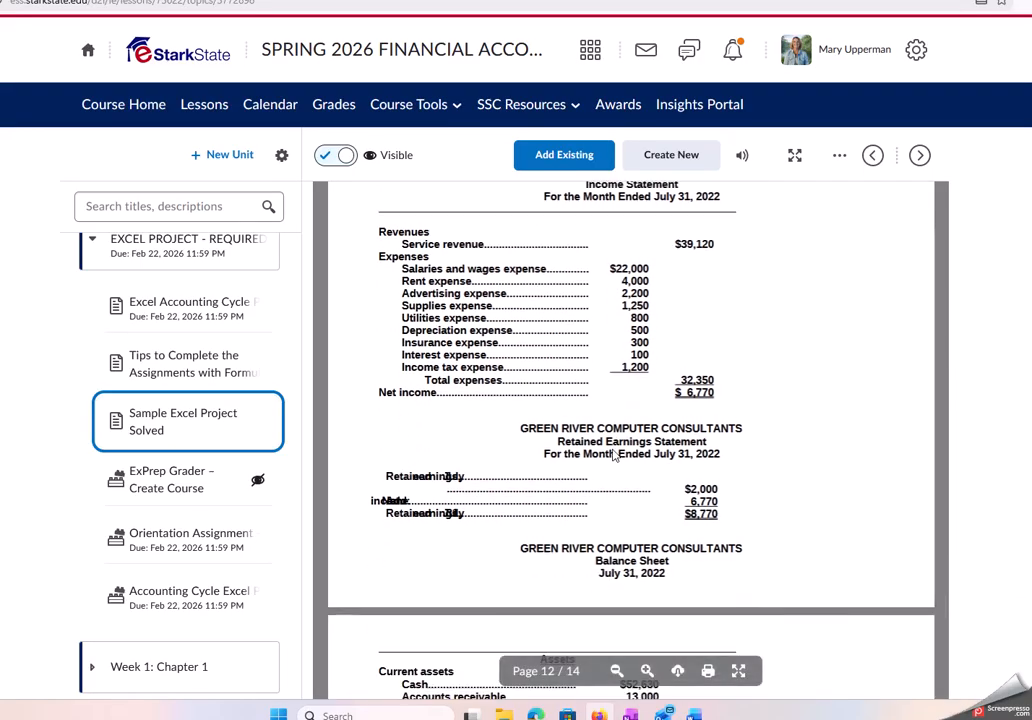
scroll(614, 452, "down", 6)
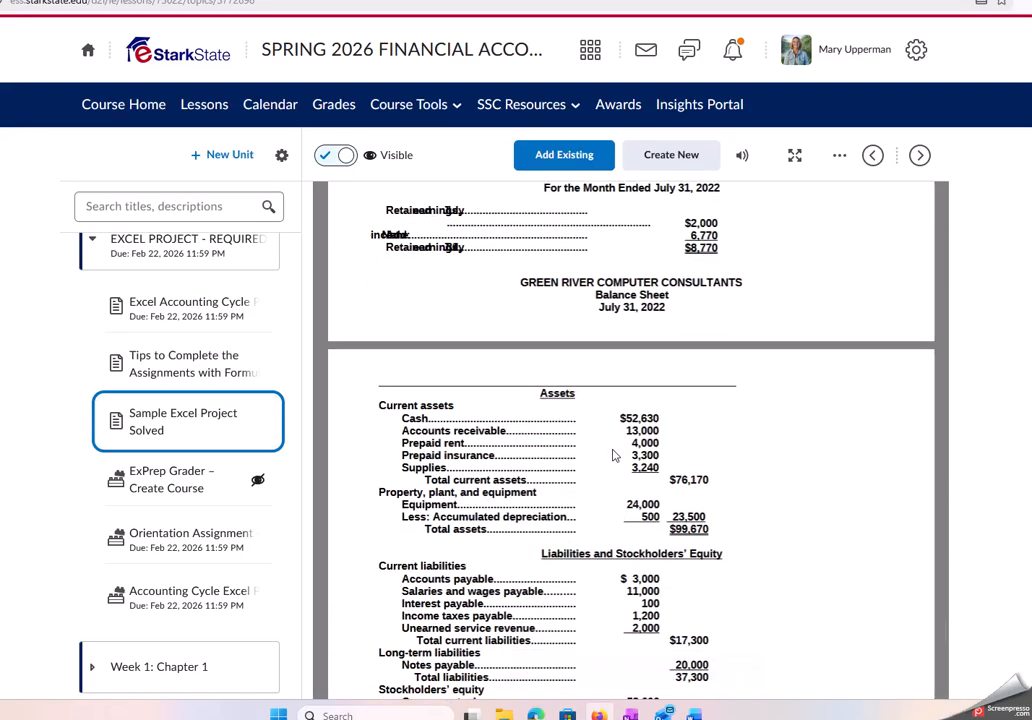
scroll(614, 456, "down", 3)
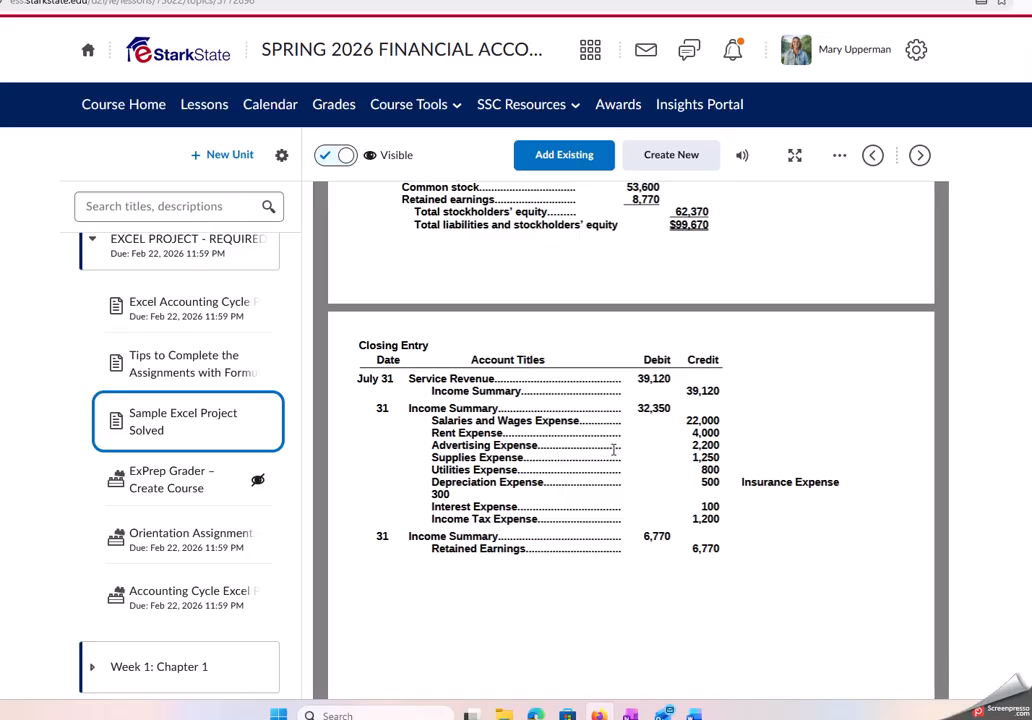
mouse_move(614, 446)
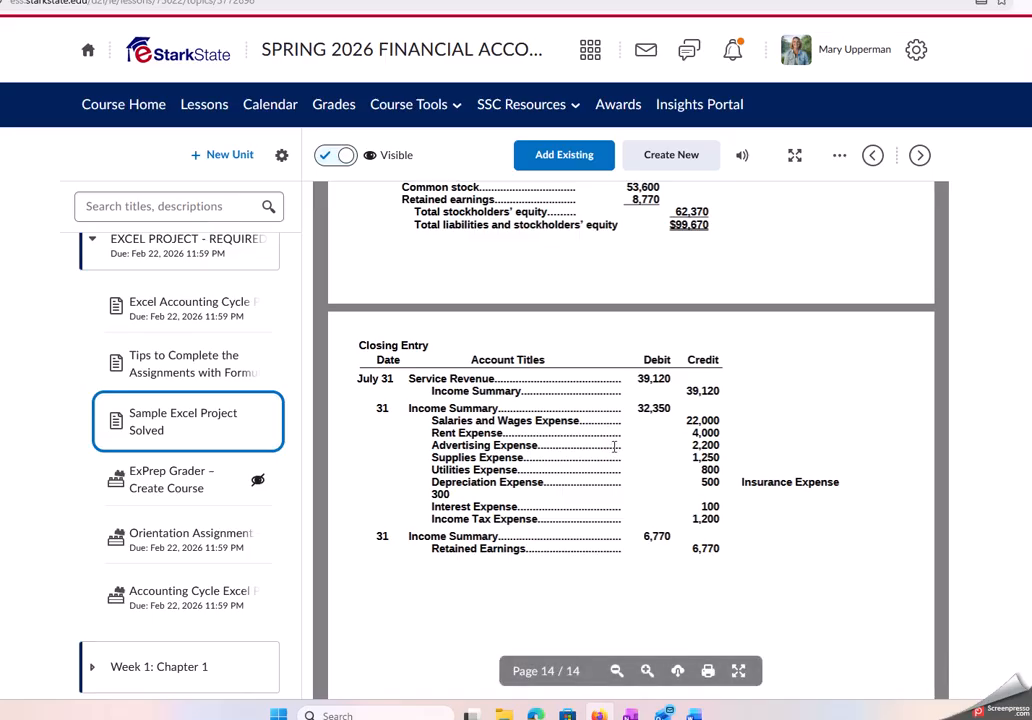
scroll(614, 446, "down", 2)
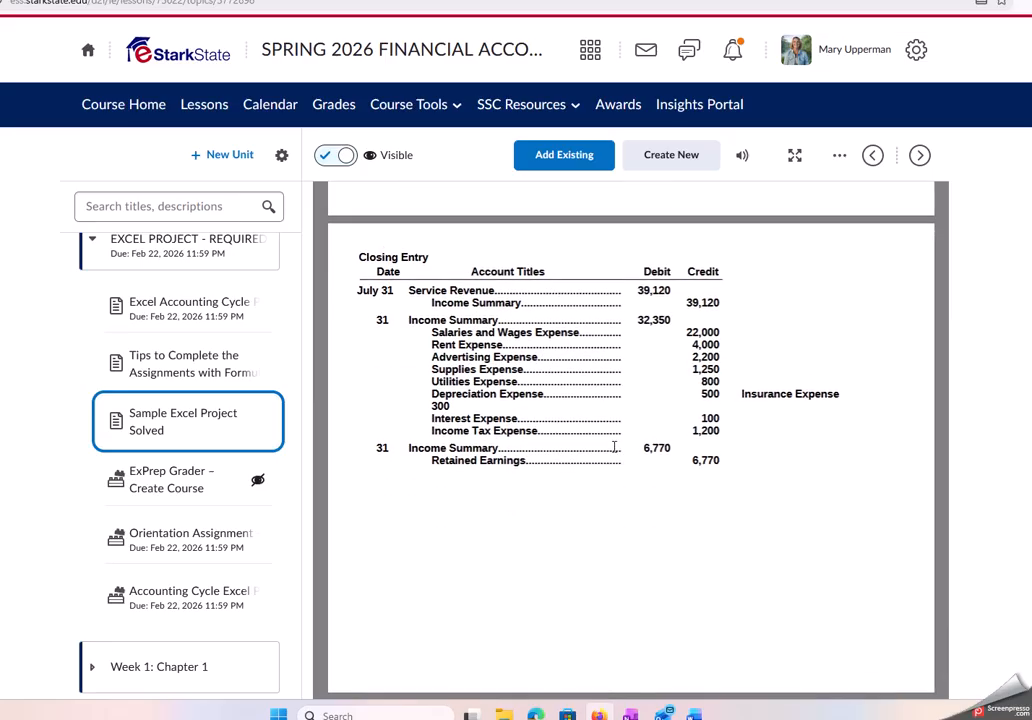
mouse_move(652, 377)
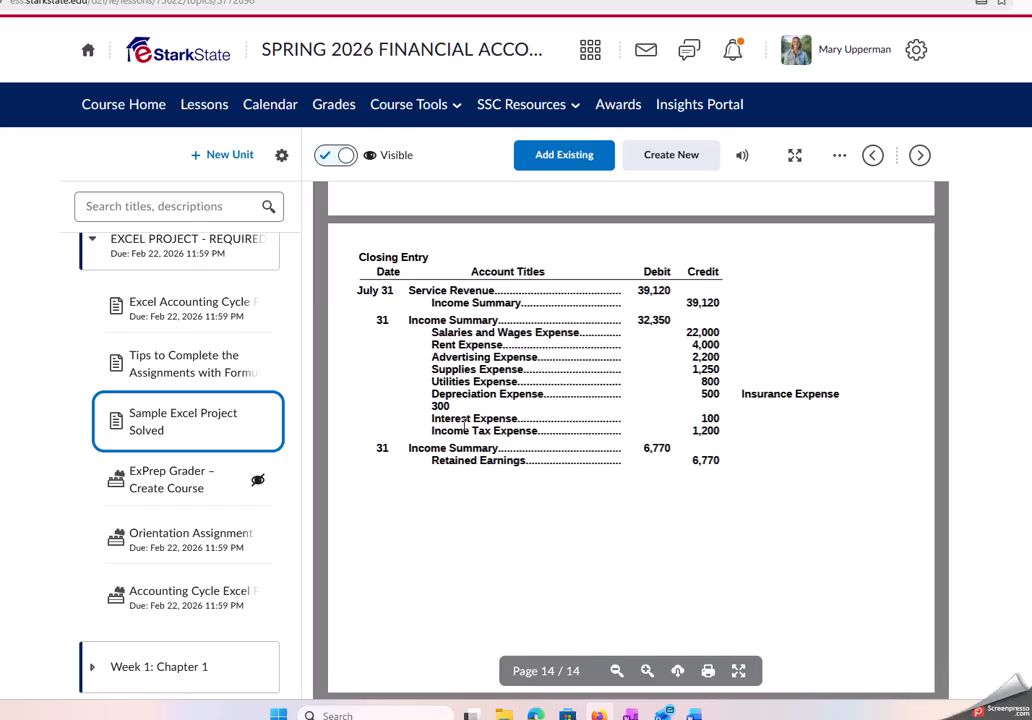
scroll(744, 404, "up", 15)
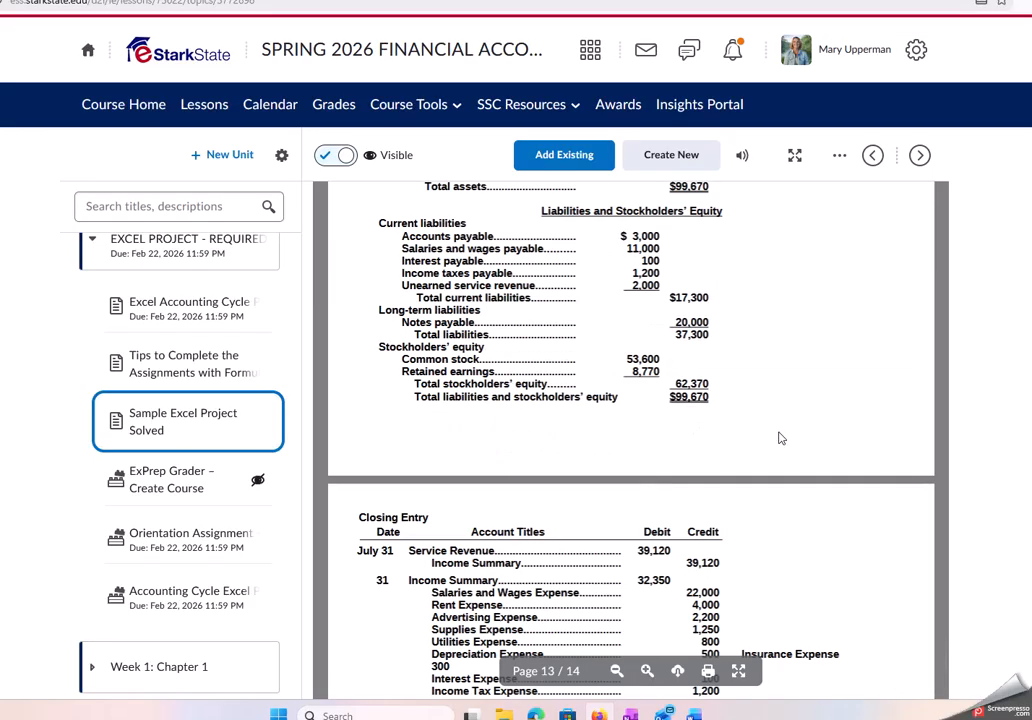
- Download the Accounting Cycle Excel Project workbook from its ExPrep assignment page and open it in Excel
scroll(744, 404, "up", 15)
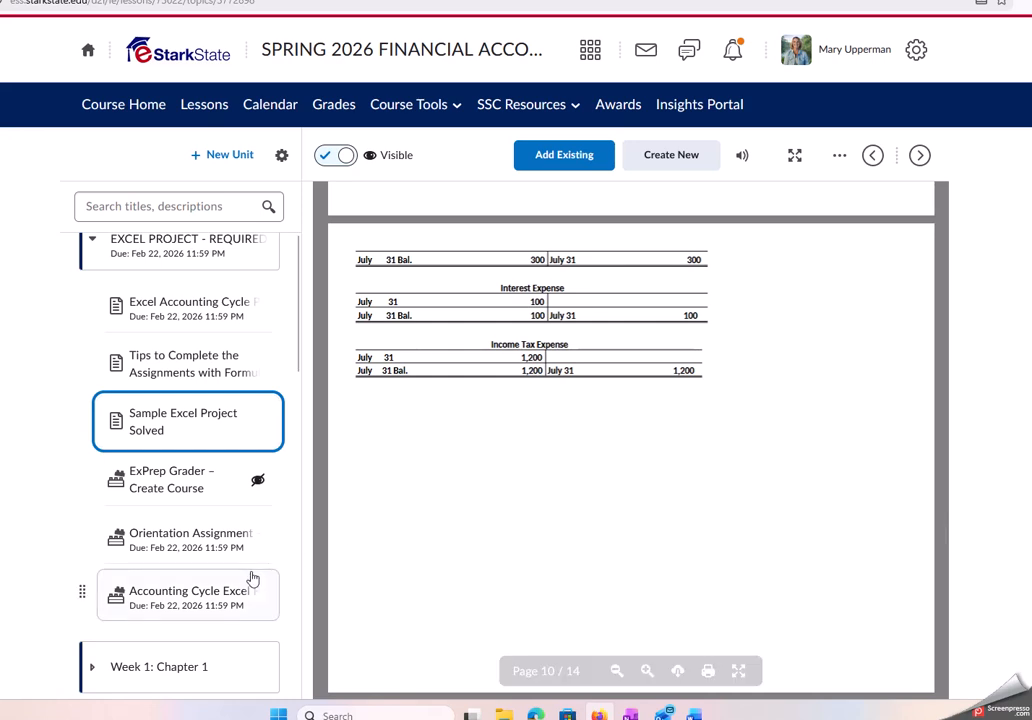
left_click(219, 606)
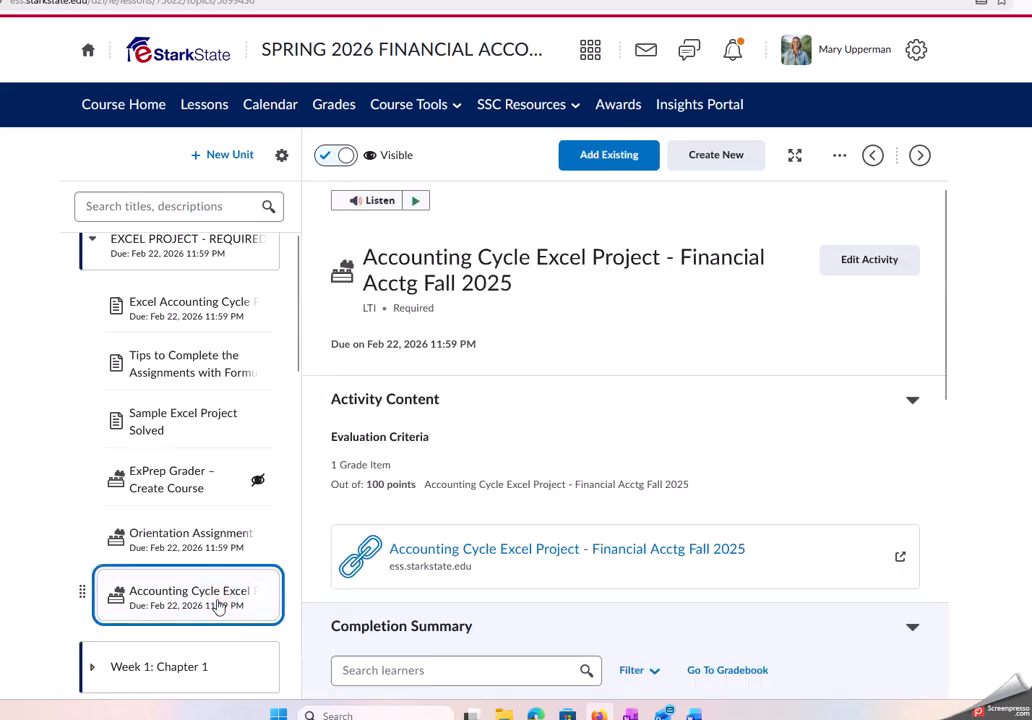
left_click(268, 1)
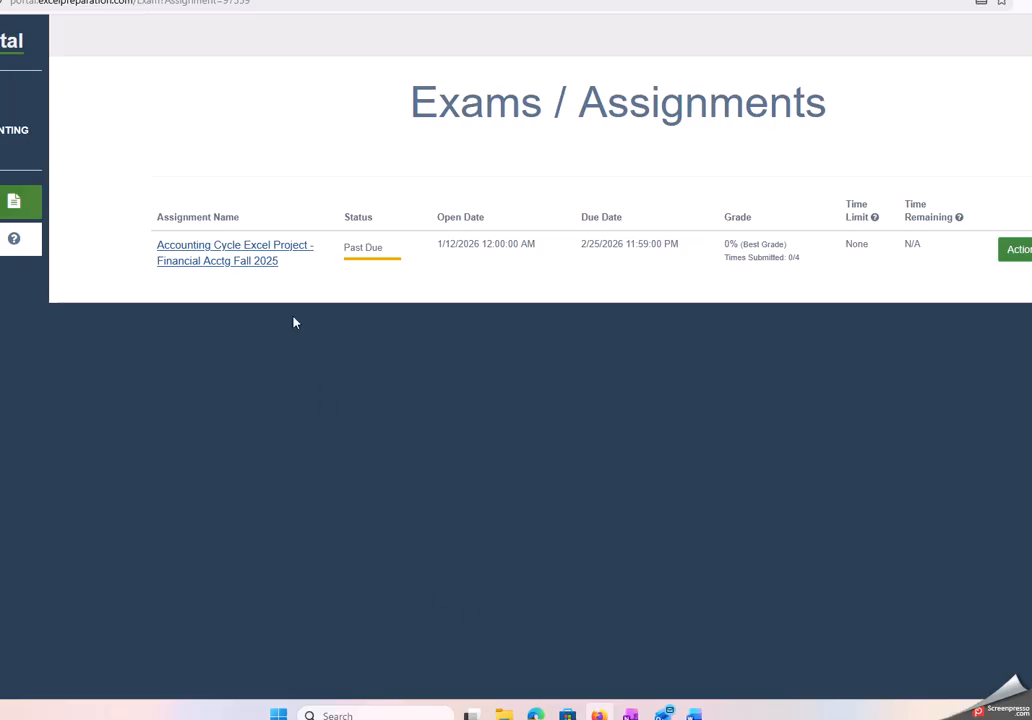
left_click(253, 261)
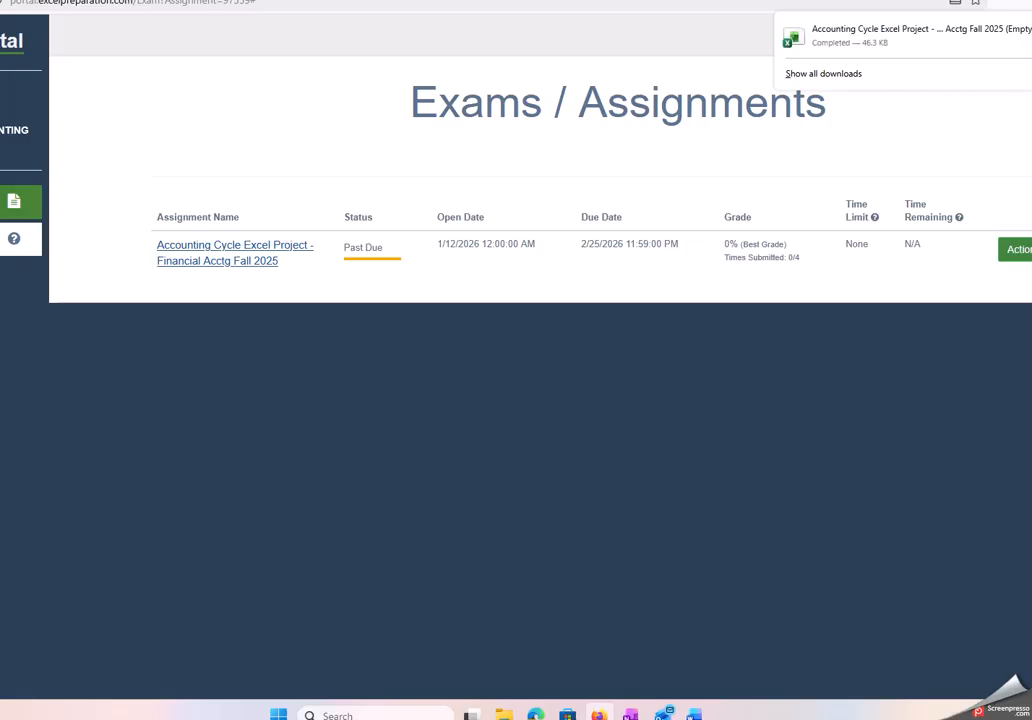
left_click(842, 47)
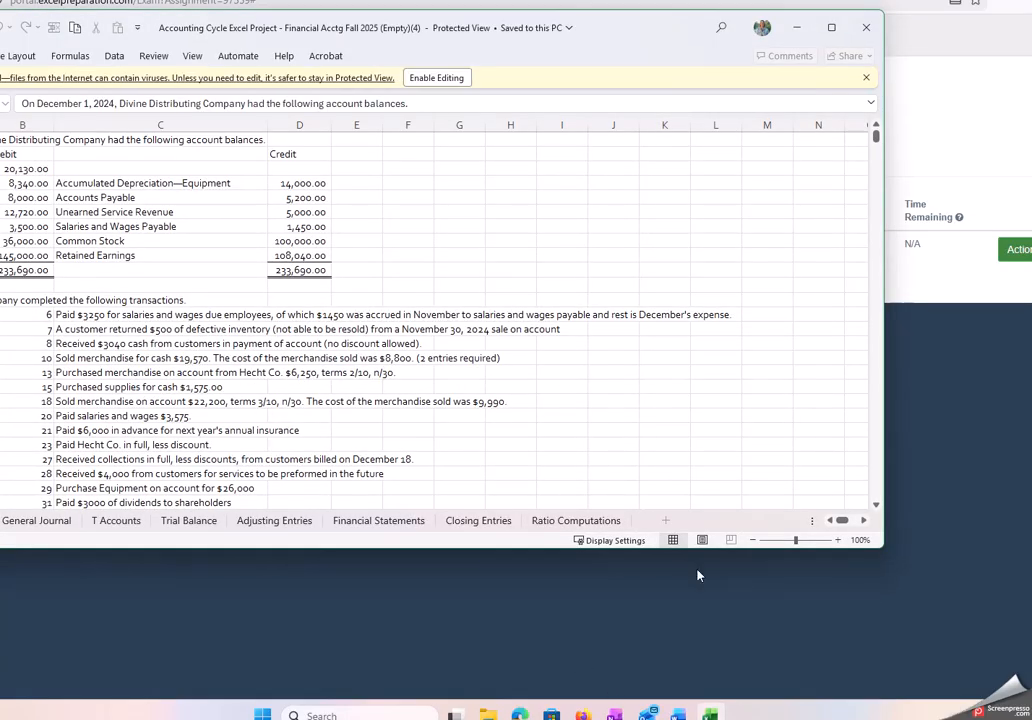
- Resize the Excel window so the Problem sheet's columns, transactions and all sheet names fit on screen
left_click(525, 413)
left_click_drag(525, 413, 608, 438)
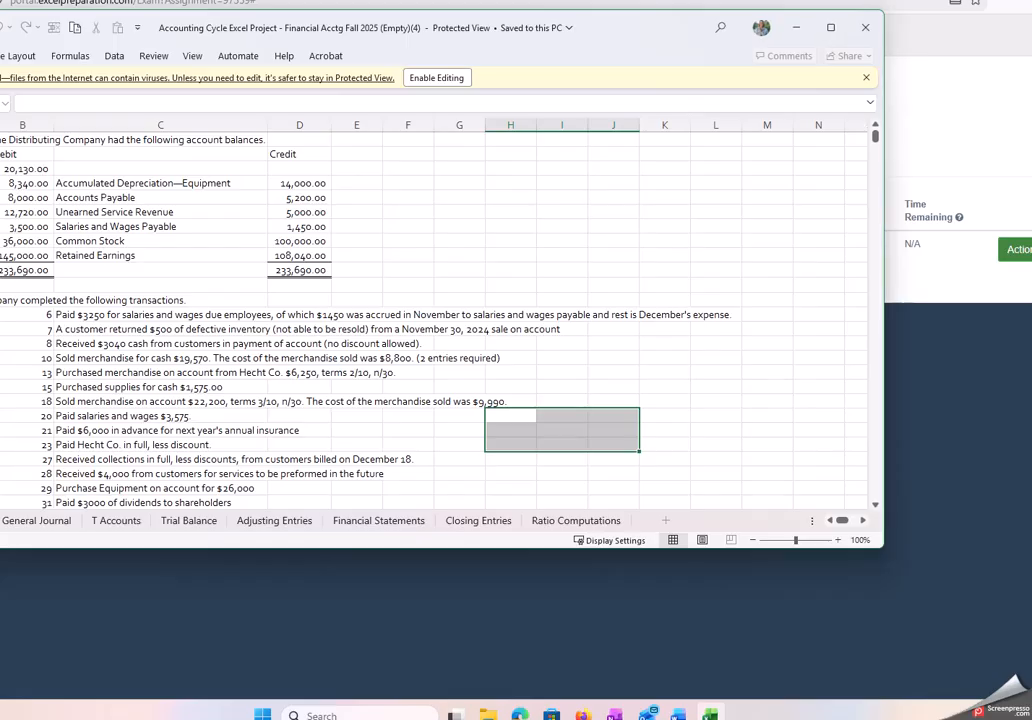
left_click_drag(0, 11, 115, 92)
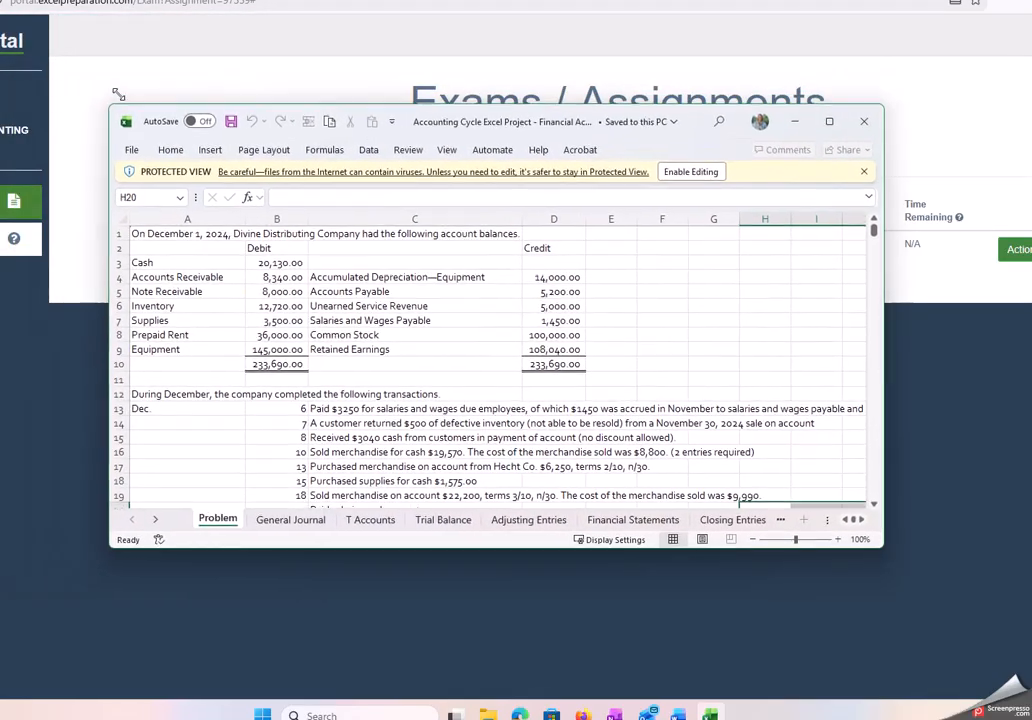
left_click(680, 268)
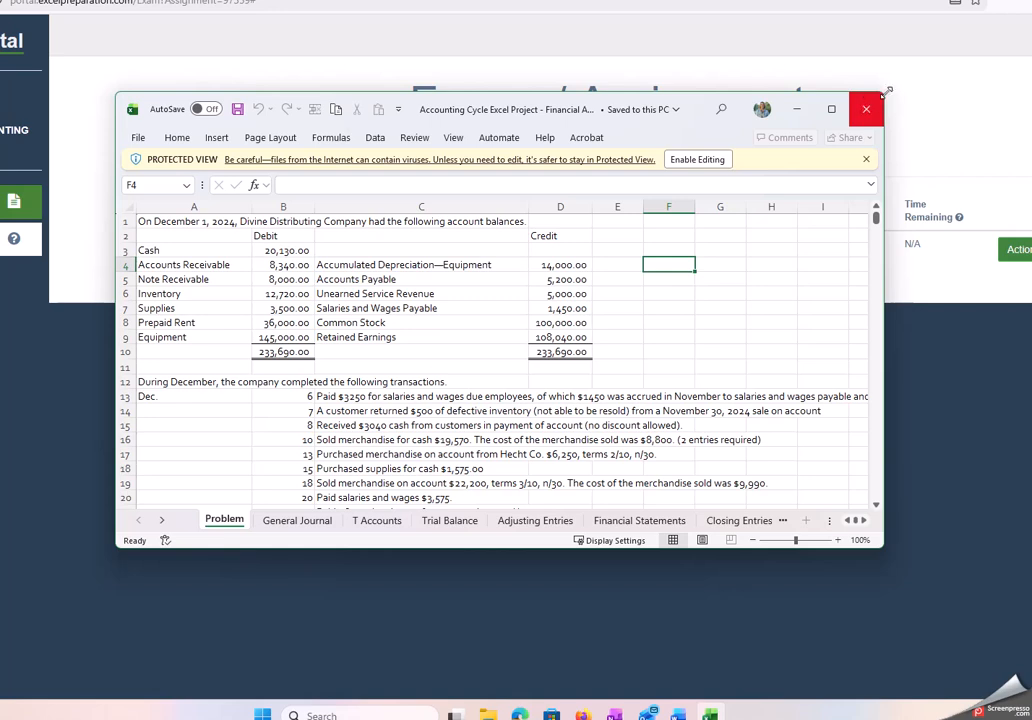
left_click_drag(884, 92, 955, 88)
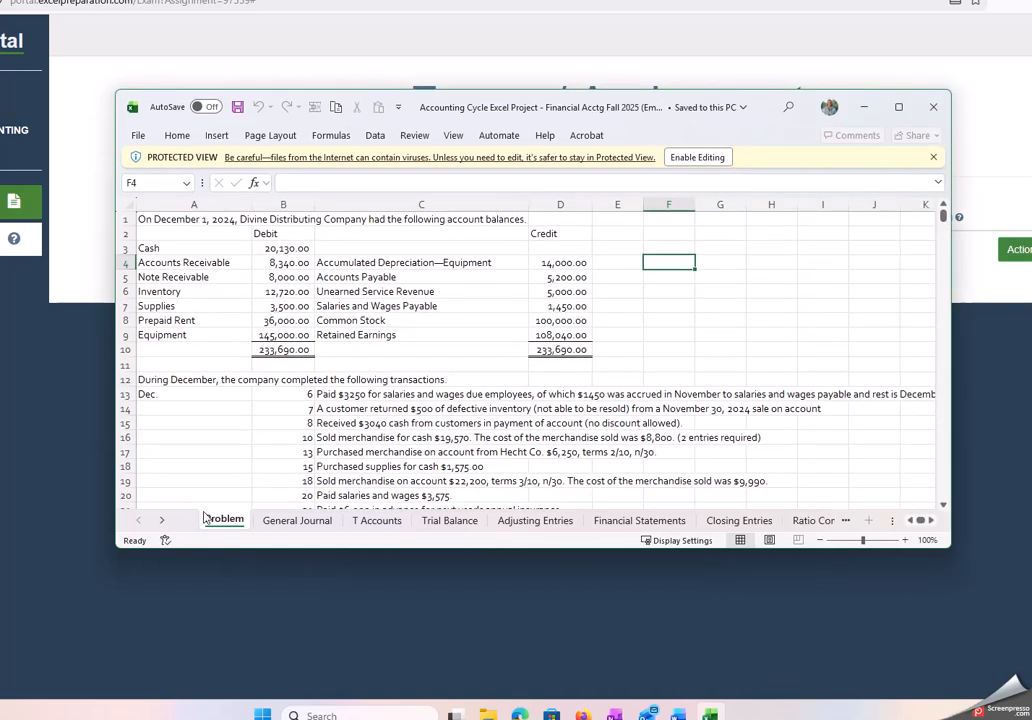
left_click_drag(115, 547, 53, 542)
left_click_drag(229, 552, 221, 692)
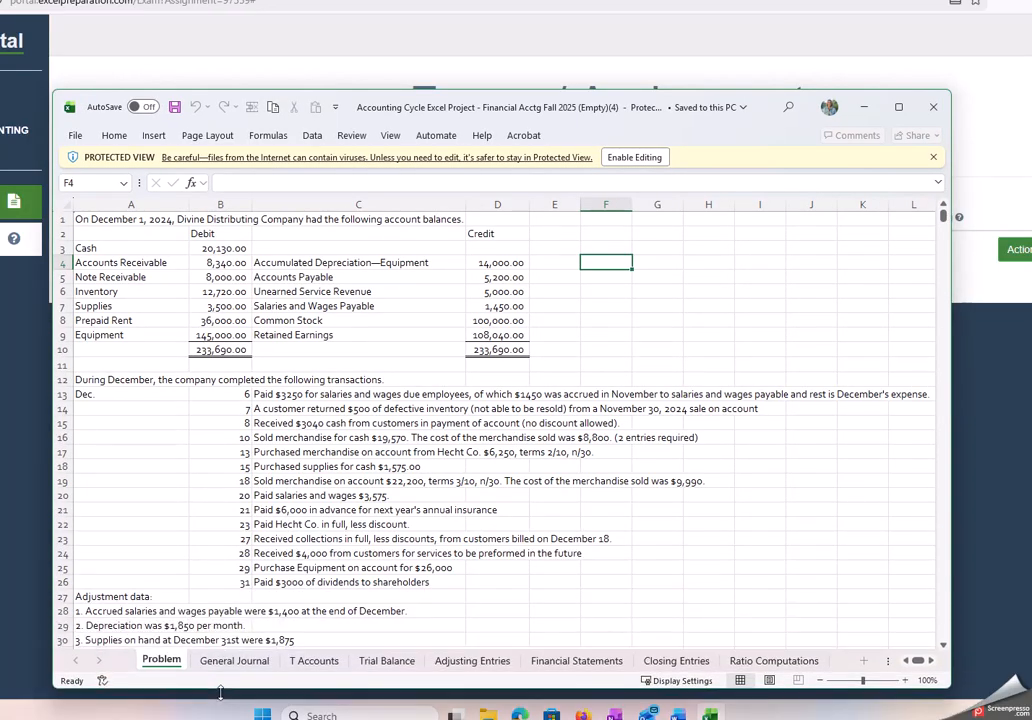
left_click(443, 87)
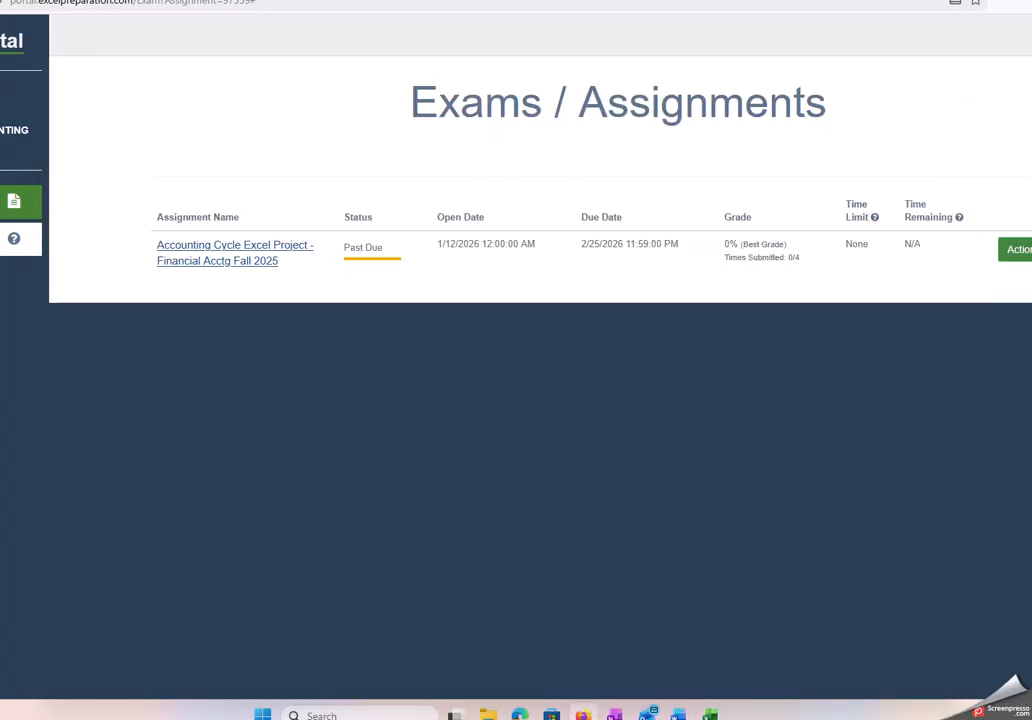
key("alt+Tab")
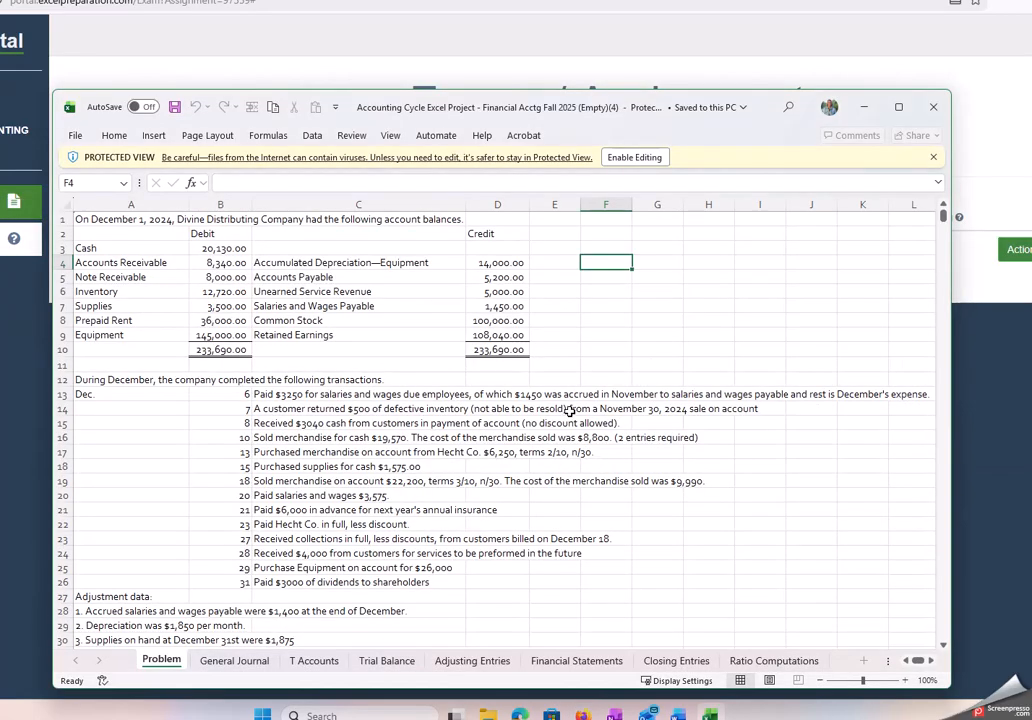
- Enable editing for the downloaded workbook and widen its window to show the full transaction text
left_click(649, 161)
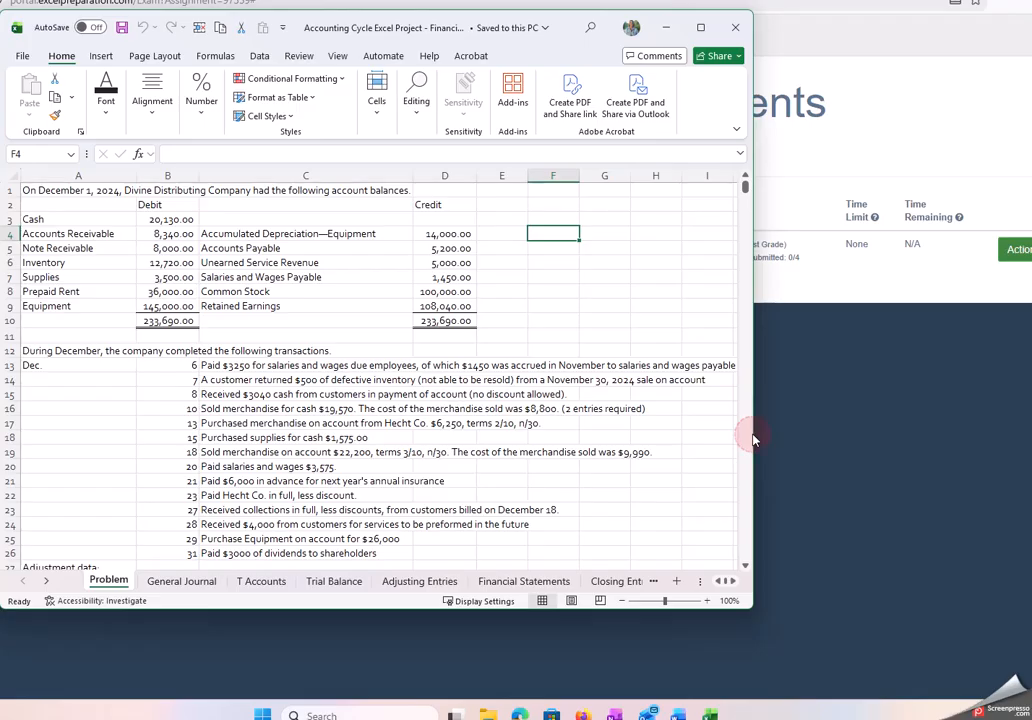
left_click_drag(755, 444, 978, 444)
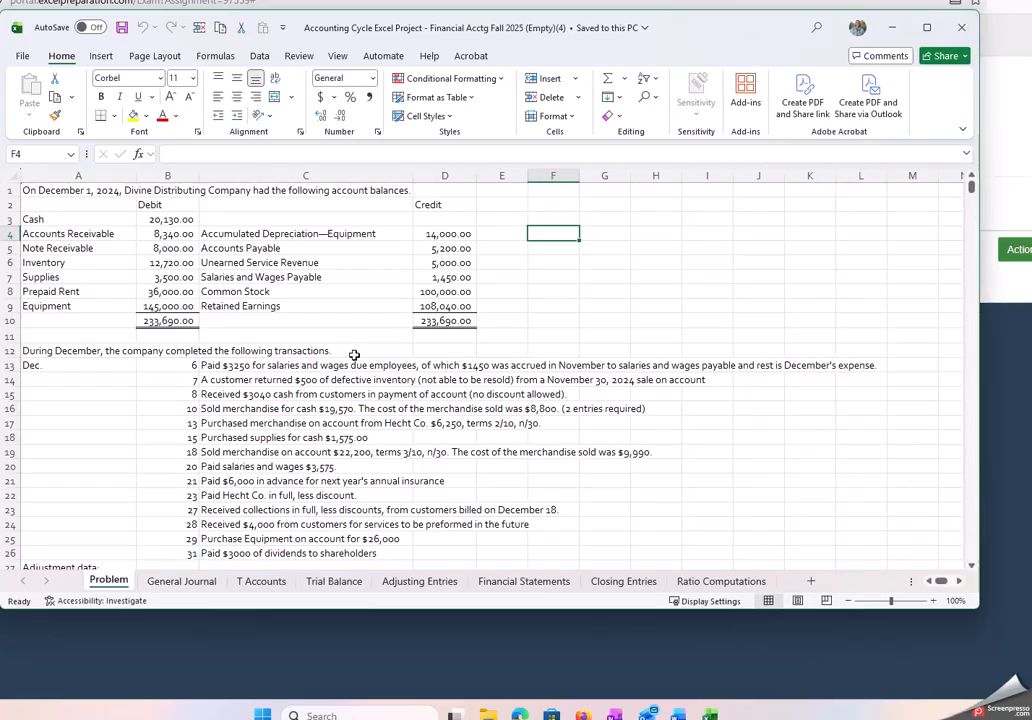
left_click(537, 437)
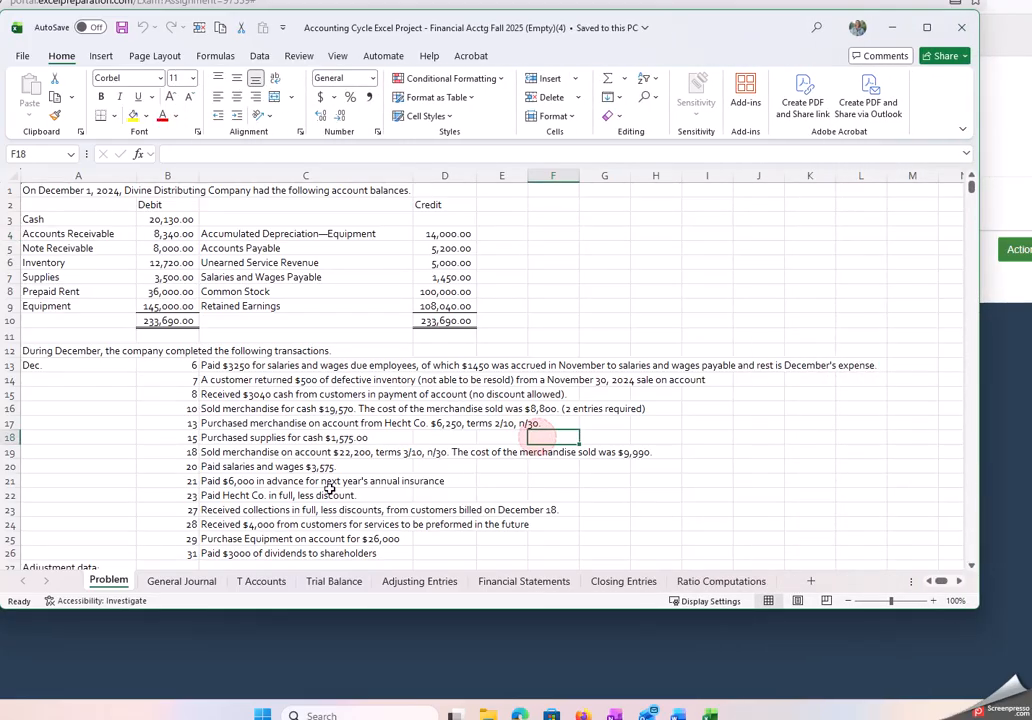
- Review Divine Distributing Company's December 1, 2024 debit and credit account balances on the Problem sheet
left_click(376, 437)
key("Left")
key("Left")
key("Up")
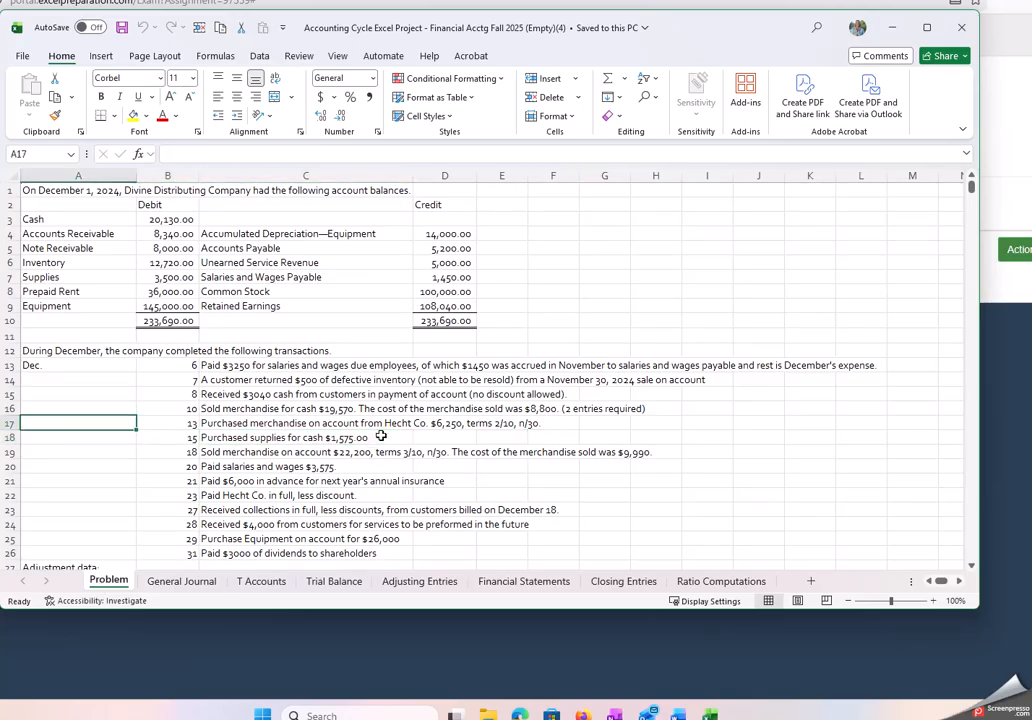
key("Up")
key("Up")
key("Up")
key("Up")
key("Up")
key("Up")
key("Up")
key("Up")
key("Up")
key("Up")
key("Up")
key("Up")
key("Up")
key("Up")
key("Right")
key("Right")
key("Right")
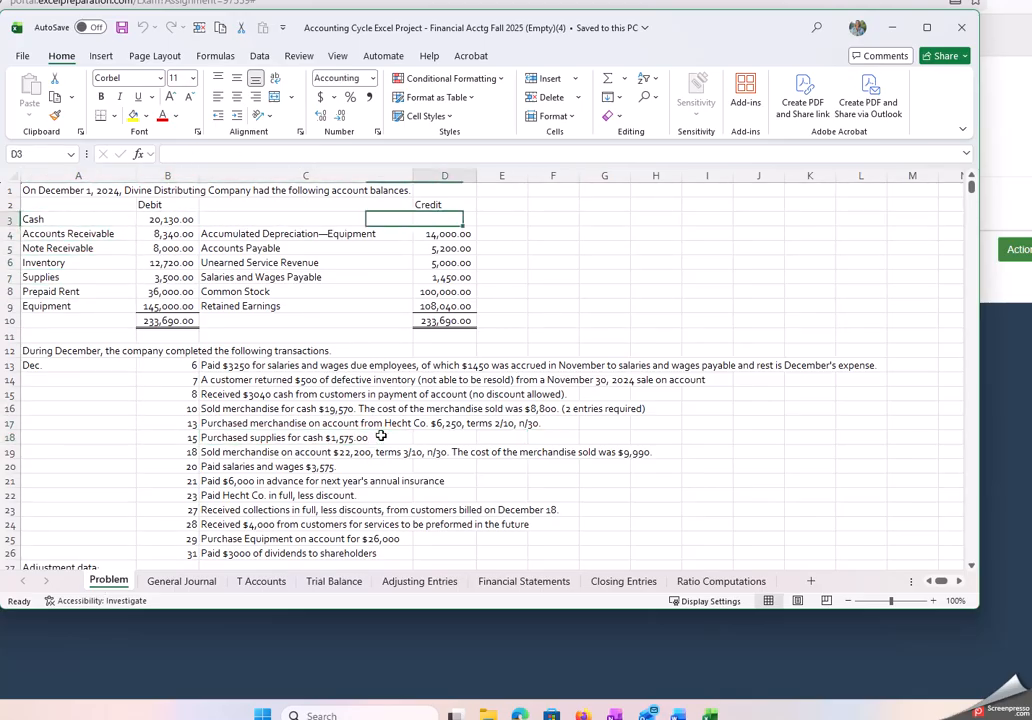
key("Down")
key("Down")
key("Down")
key("Down")
key("Down")
key("Down")
key("Down")
key("Right")
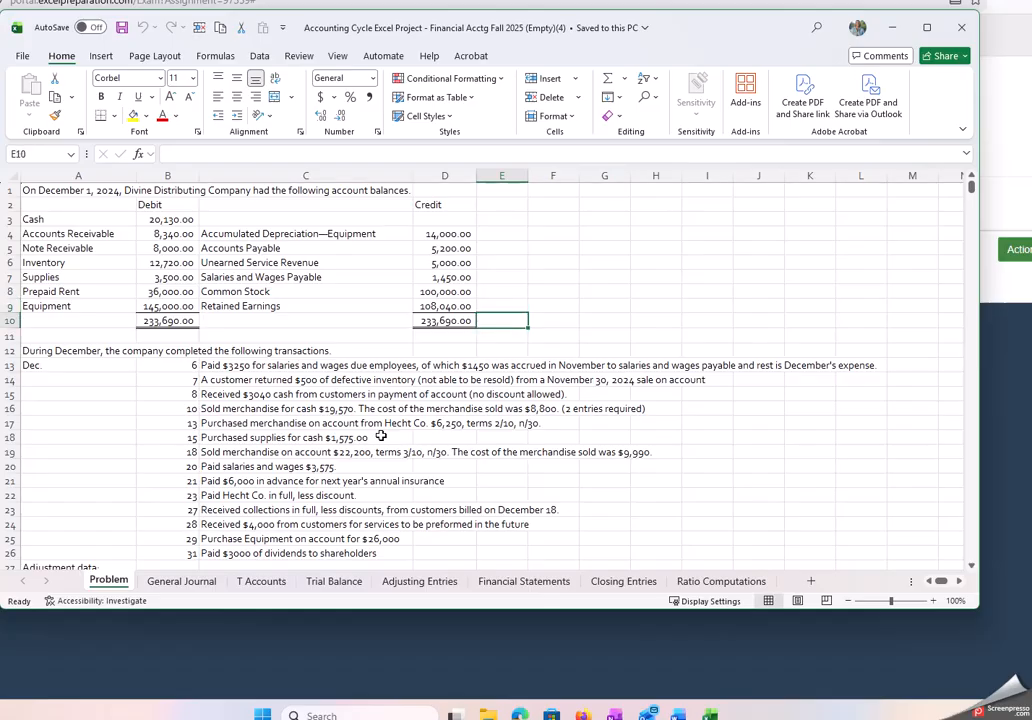
- Read the December transactions, the six adjustment items and the required tasks on the Problem sheet
key("Down")
key("Down")
key("Down")
key("Down")
key("Down")
key("Down")
key("Down")
key("Down")
key("Down")
key("Down")
key("Down")
key("Down")
key("Down")
key("Down")
key("Down")
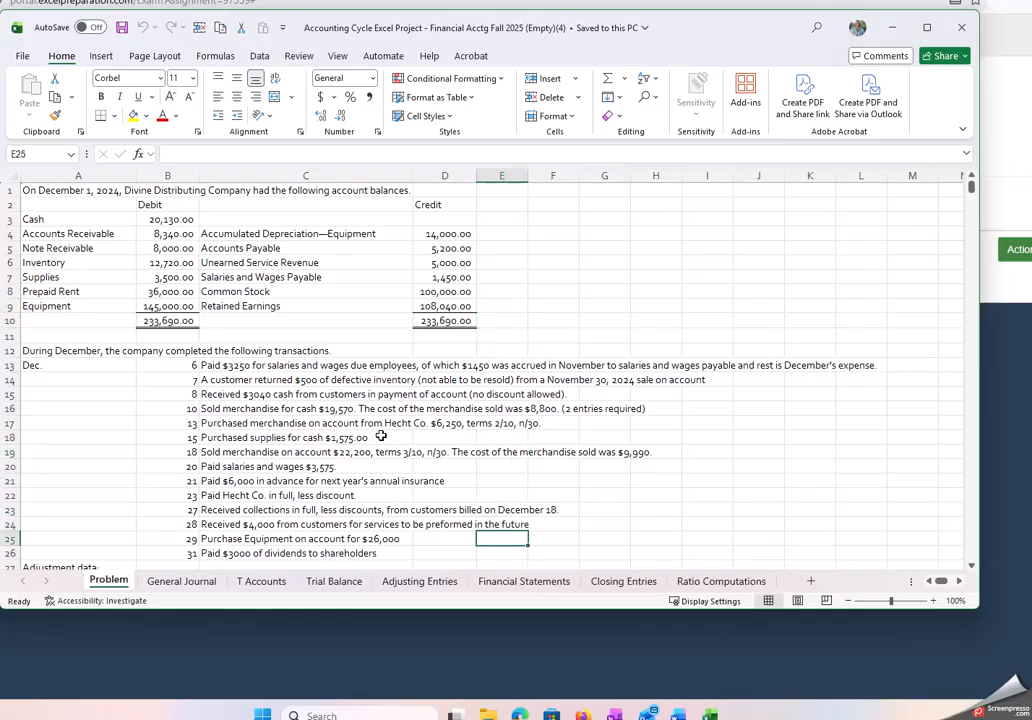
key("Down")
key("Down")
key("Down")
key("Down")
key("Down")
key("Down")
key("Down")
key("Down")
key("Down")
key("Down")
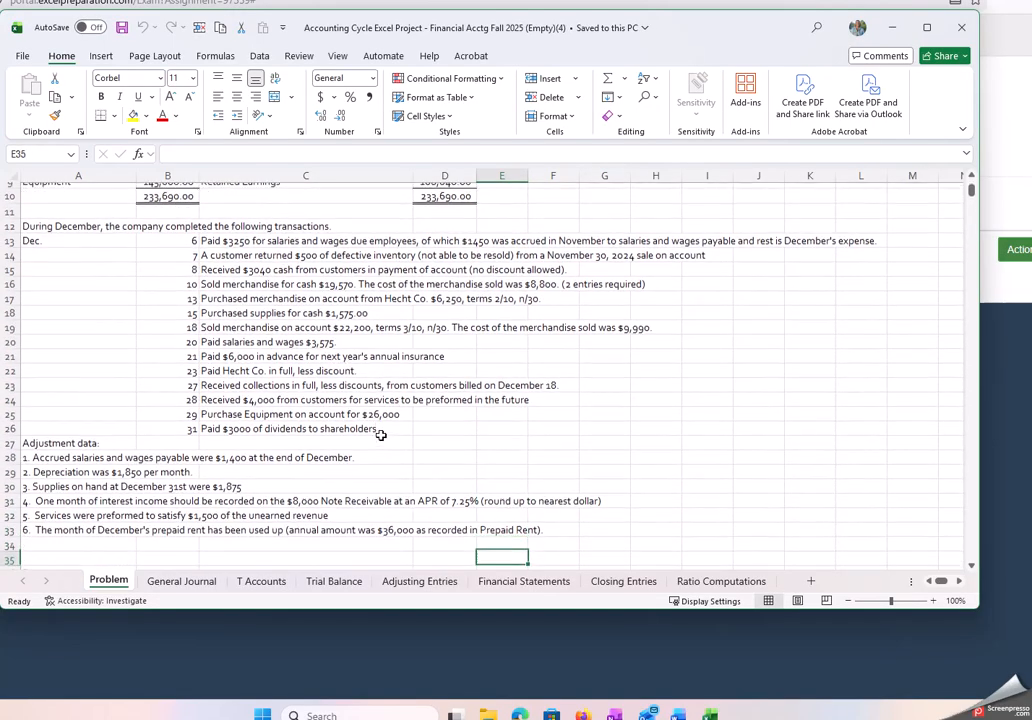
key("Down")
key("Down")
key("Down")
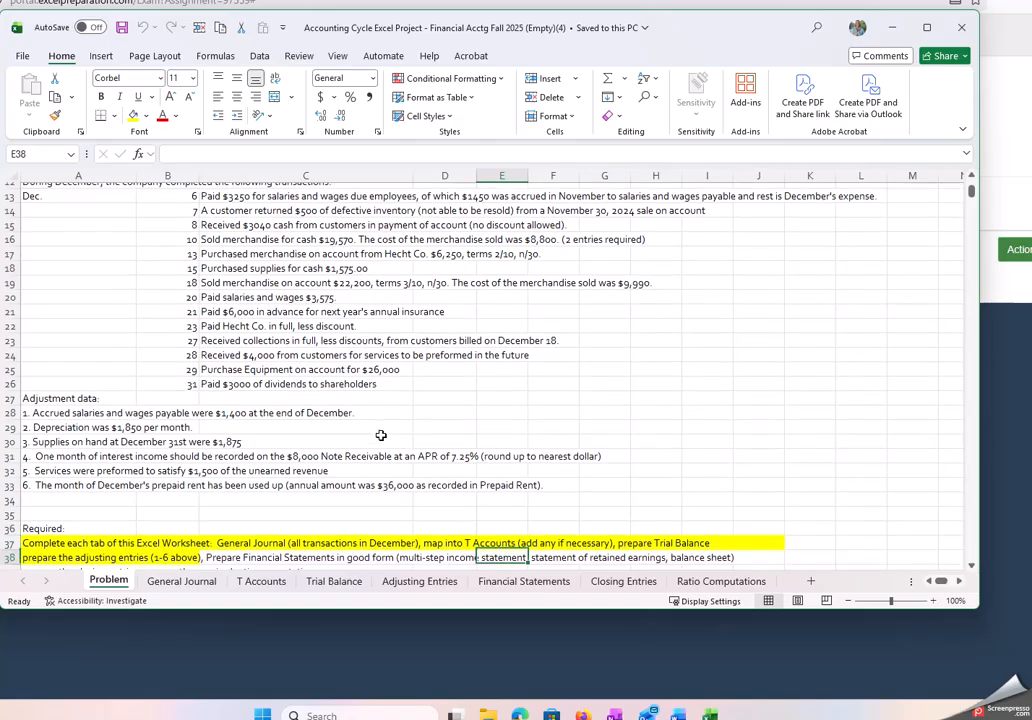
key("Down")
key("Down")
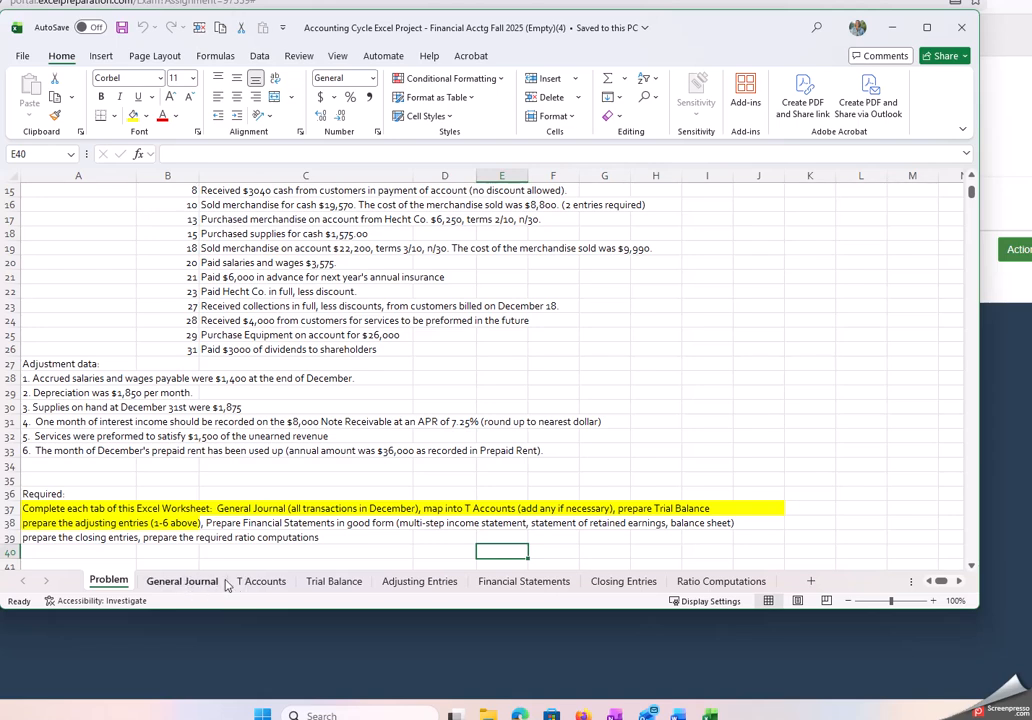
- Look at the blank General Journal sheet and return to the December transactions on the Problem sheet
left_click(181, 586)
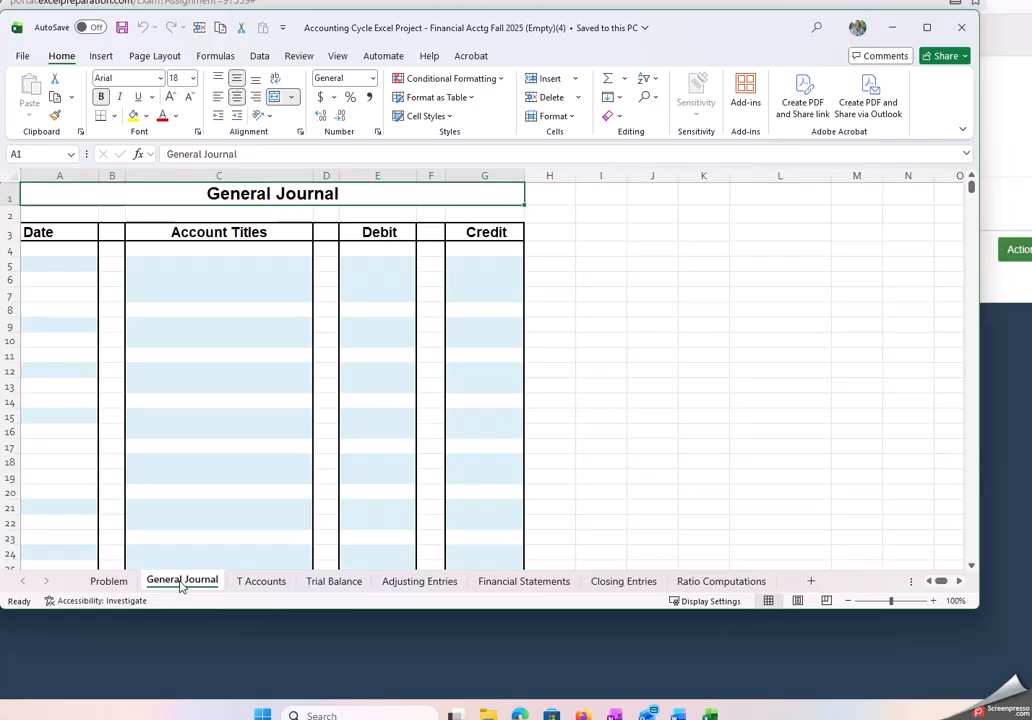
left_click(108, 582)
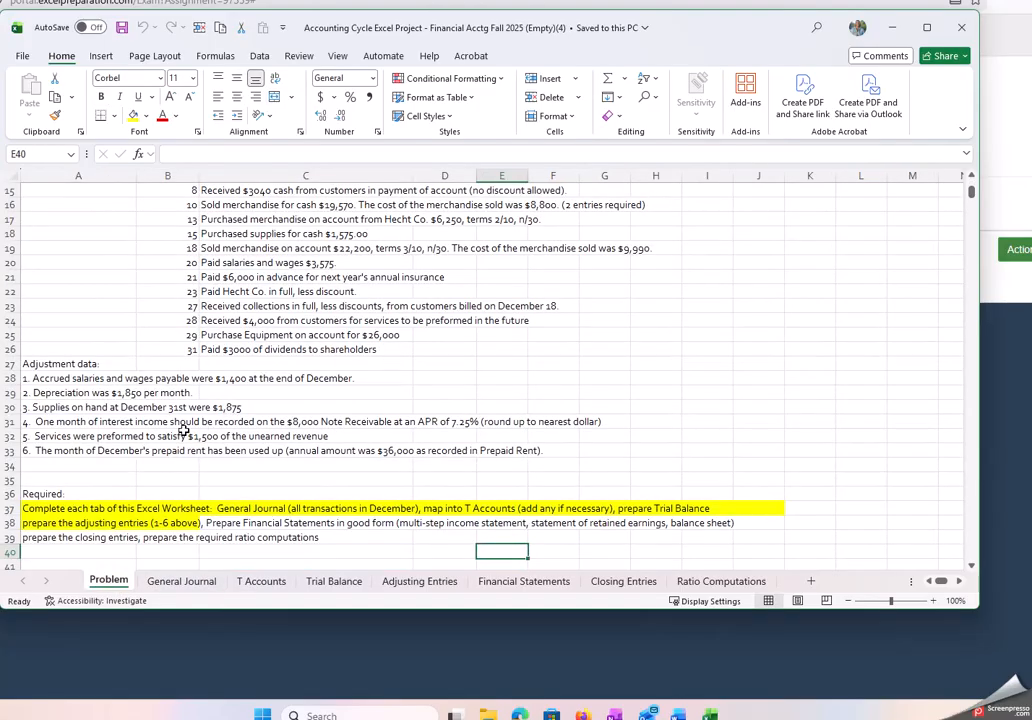
left_click(242, 364)
key("Up")
key("Up")
key("Up")
key("Up")
key("Up")
key("Up")
key("Up")
key("Up")
key("Up")
key("Up")
key("Up")
key("Up")
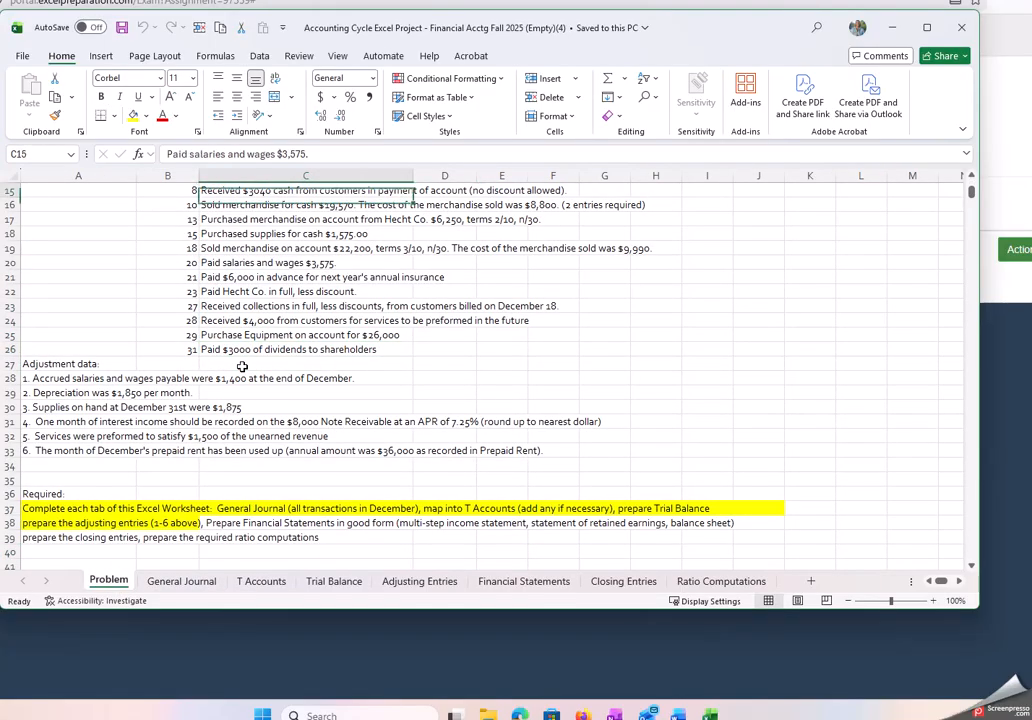
key("Up")
key("Up")
key("Up")
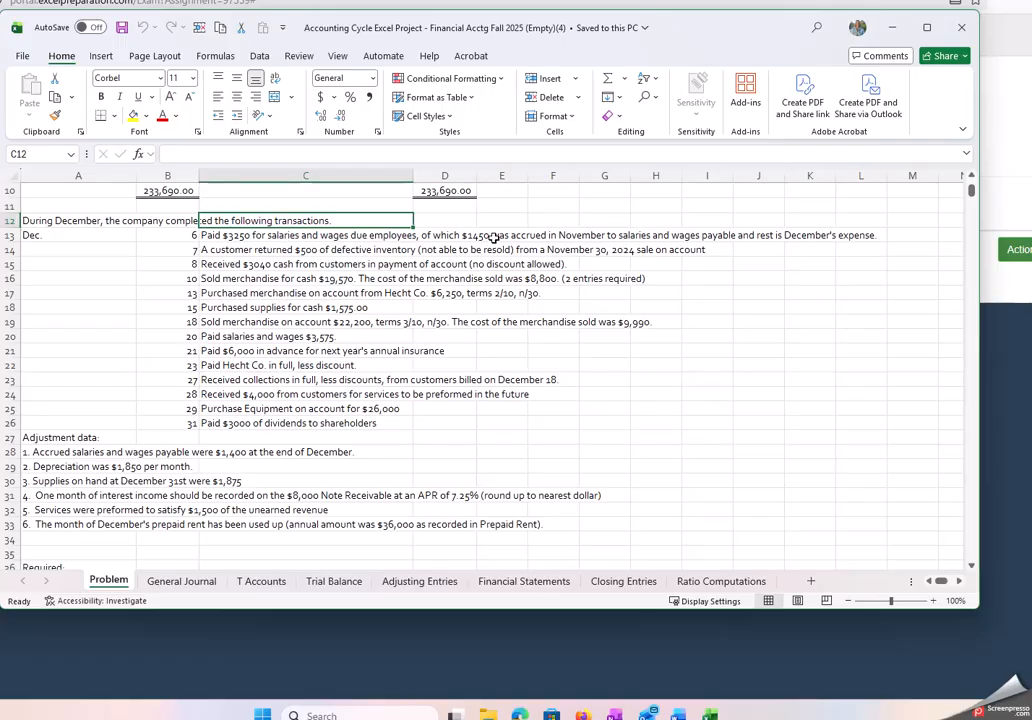
- Examine the General Journal's first date cell and the T Accounts layout, and return to the General Journal
left_click(205, 582)
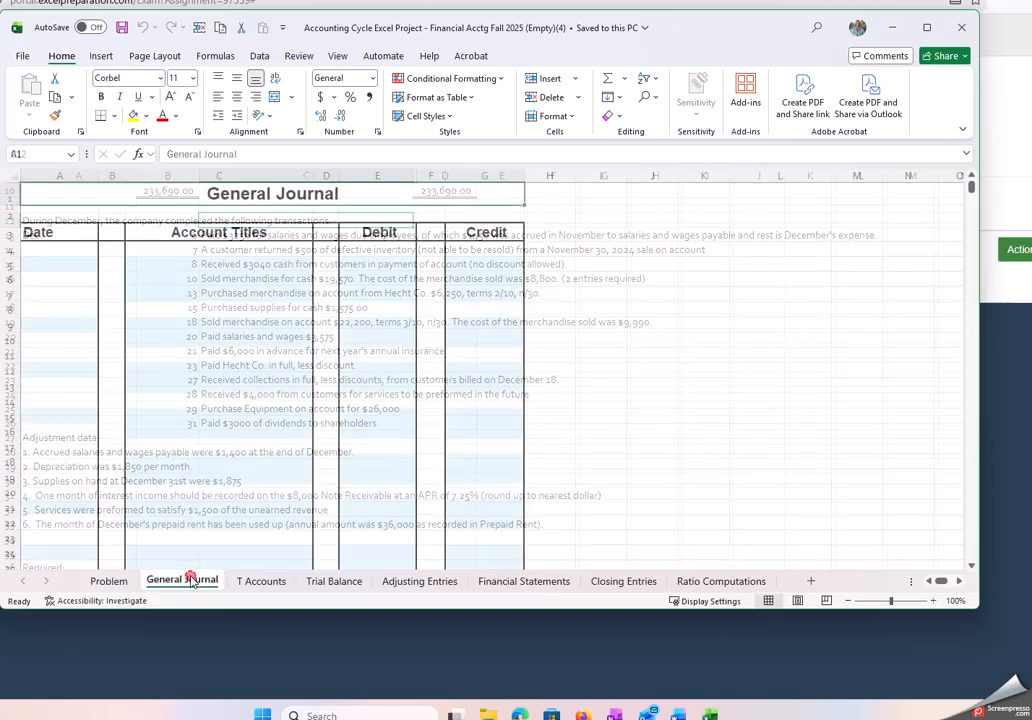
left_click(56, 259)
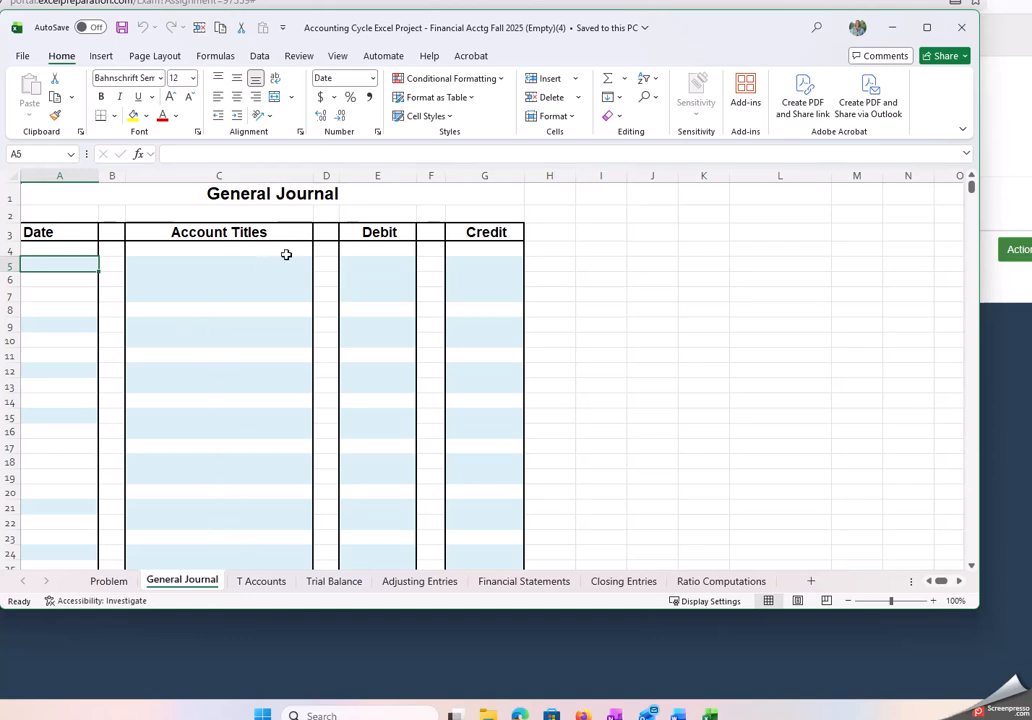
left_click(258, 584)
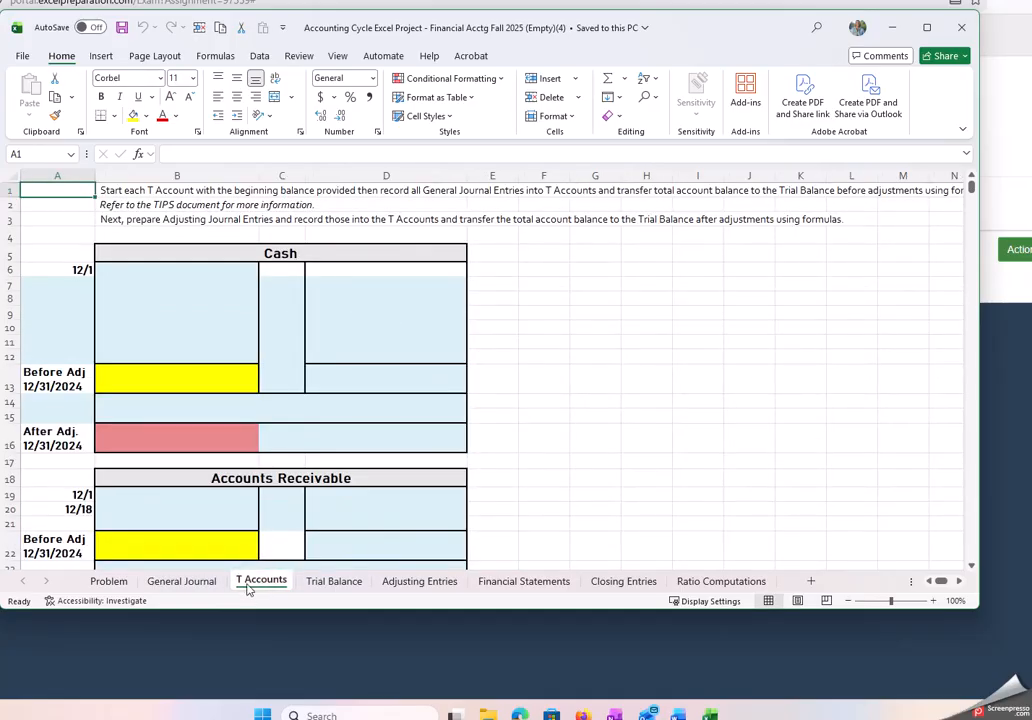
left_click(192, 588)
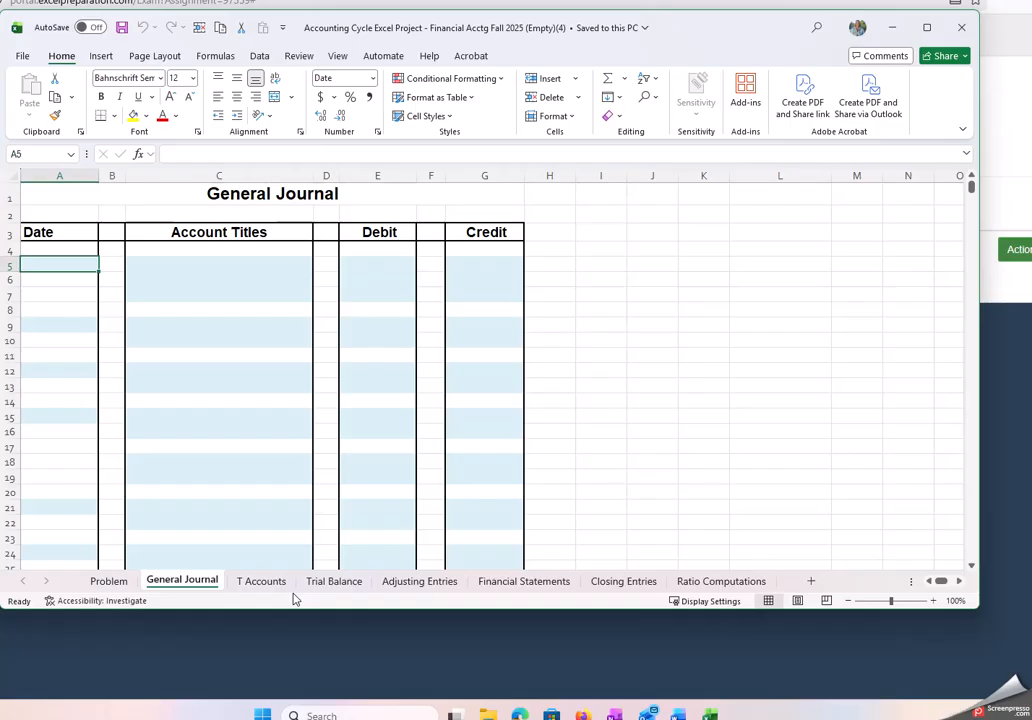
- Switch to the course site in Firefox, open the formula tips document and read its opening-balance instructions
key("alt+Tab")
key("alt+Tab")
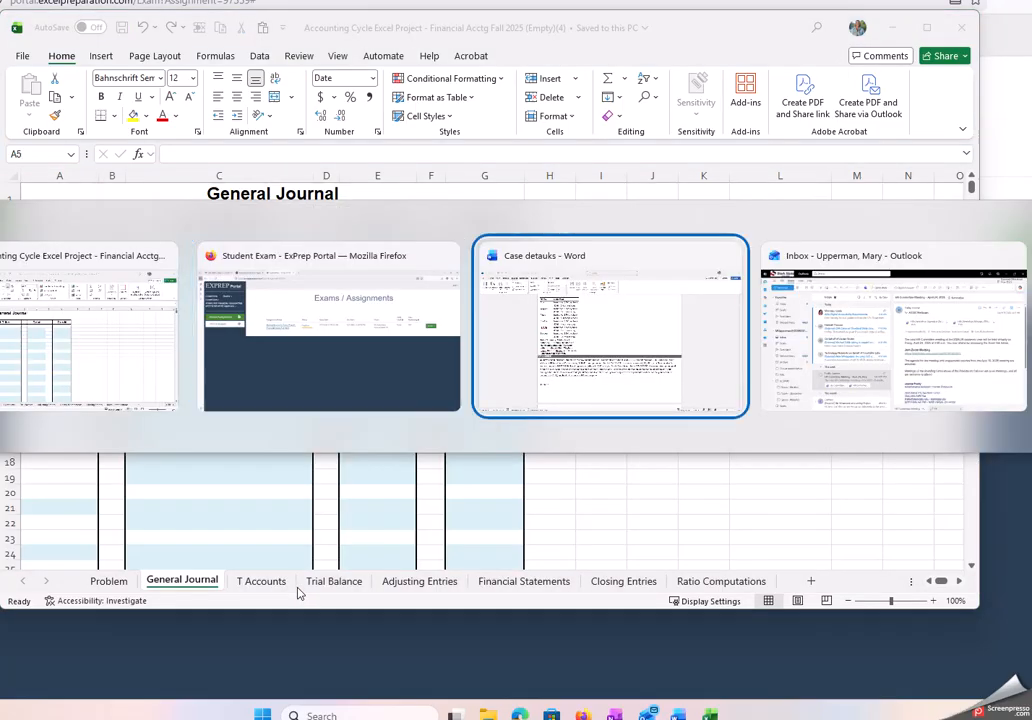
key("alt+Tab")
key("alt+Tab")
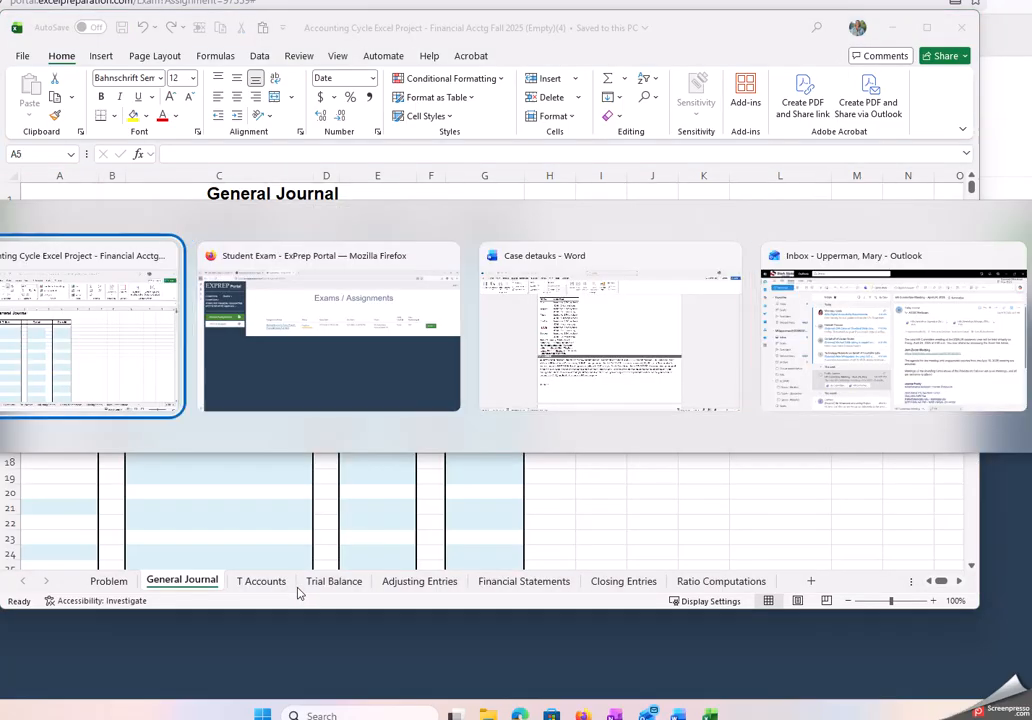
key("alt+Tab")
key("alt+Tab")
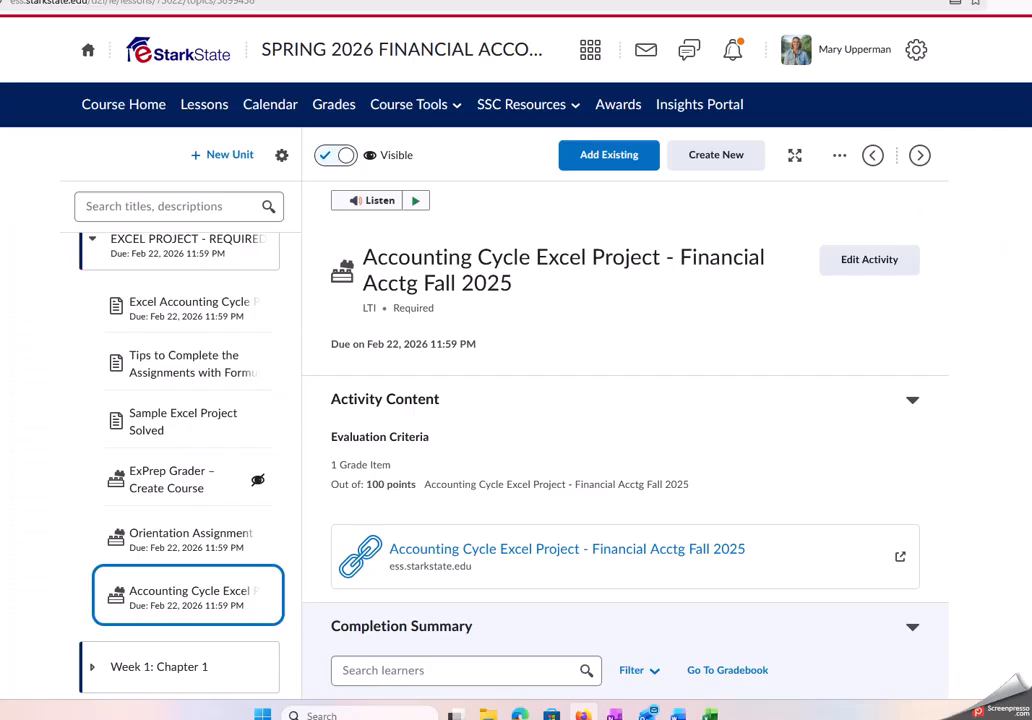
left_click(190, 370)
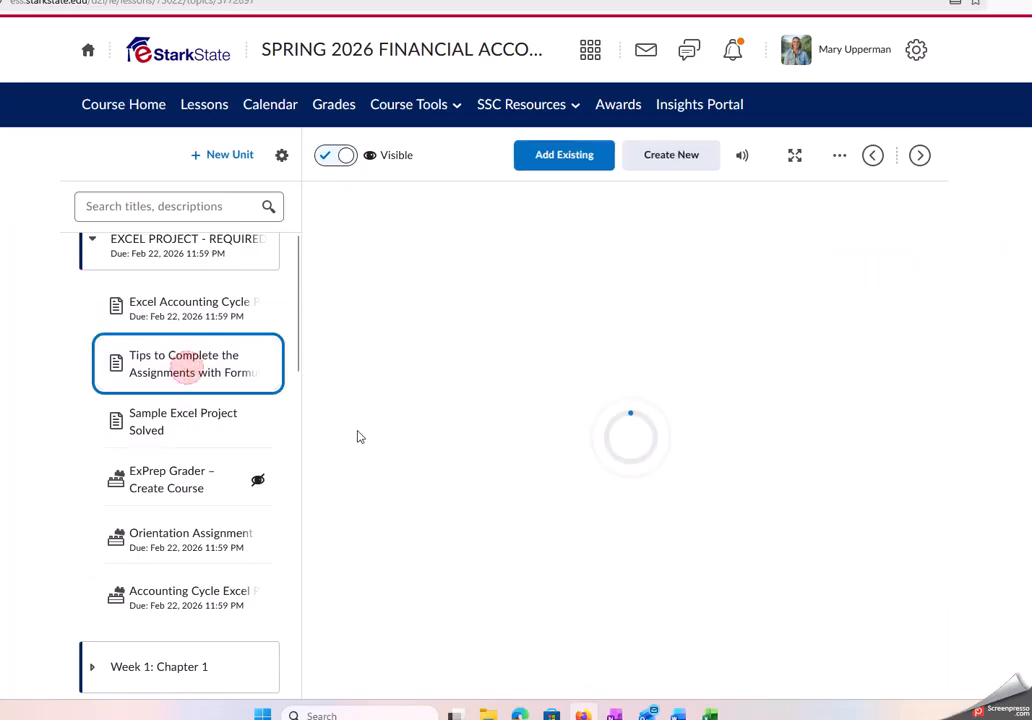
scroll(560, 462, "down", 2)
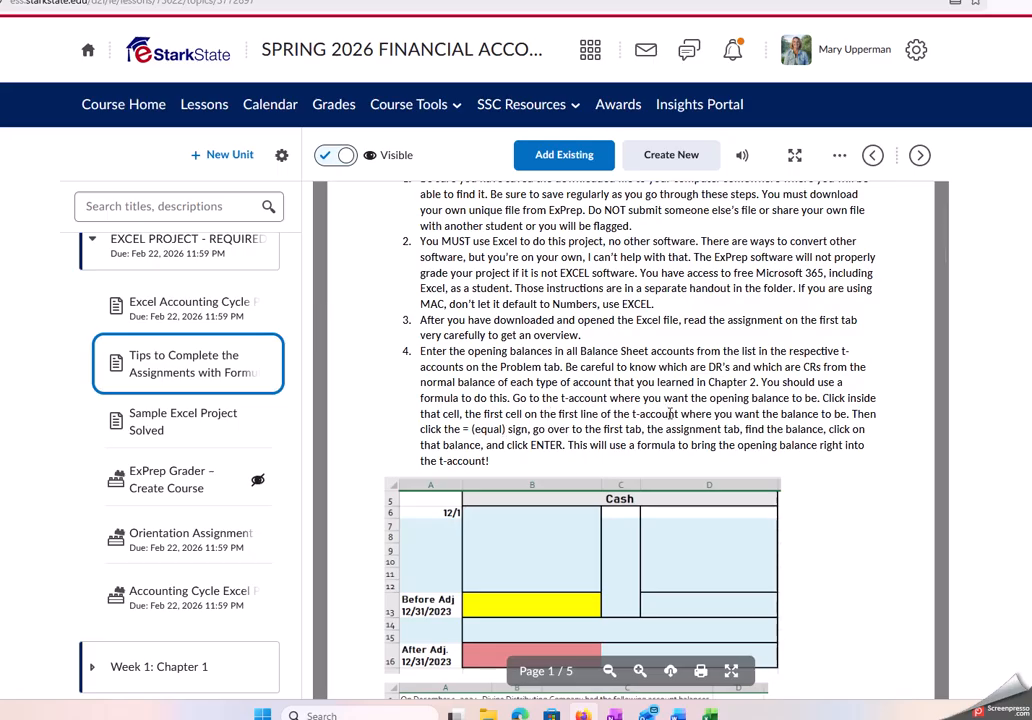
- Switch to the Excel workbook and link the 12/1 debit cell of the Cash T account (B6) to the Cash balance on the Problem sheet
scroll(669, 413, "down", 2)
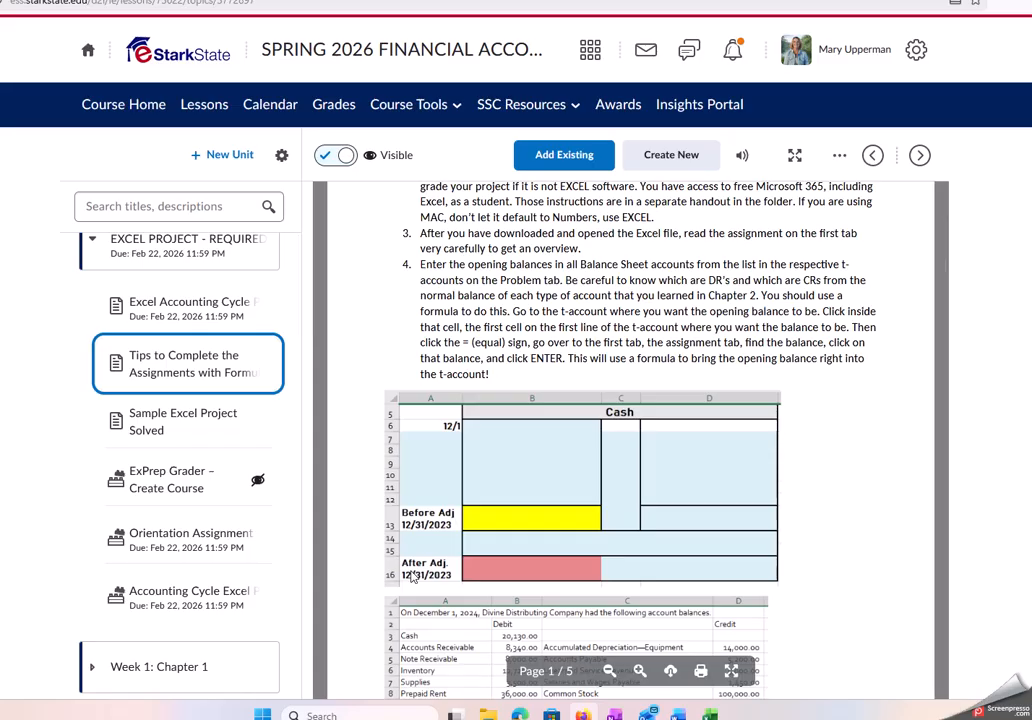
key("alt+Tab")
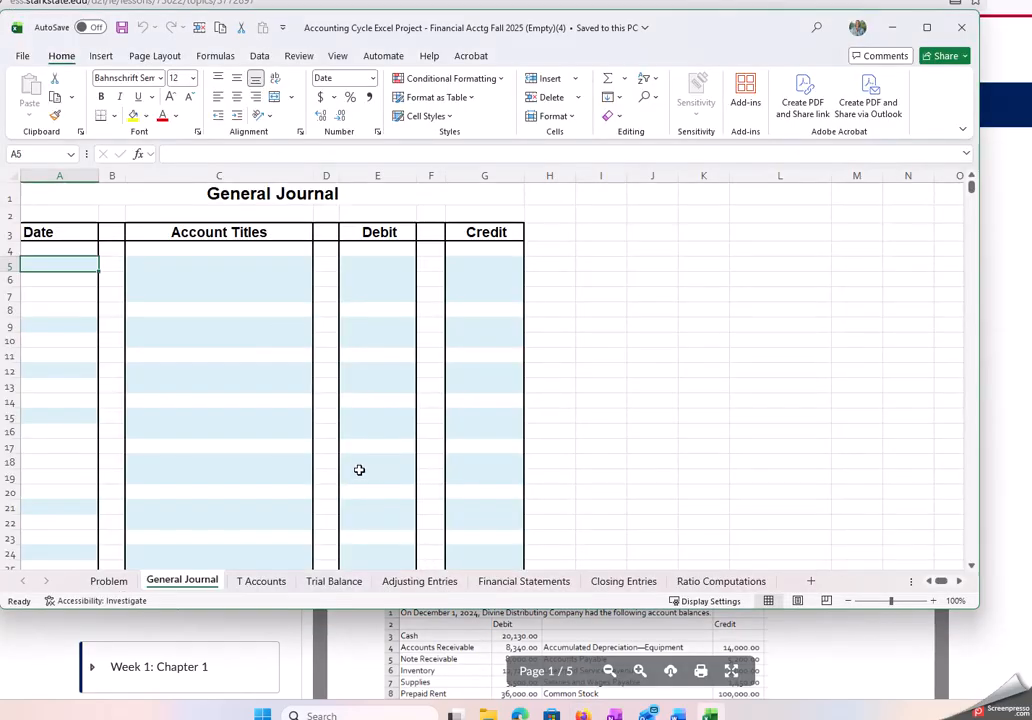
left_click(261, 581)
left_click(136, 275)
left_click(81, 271)
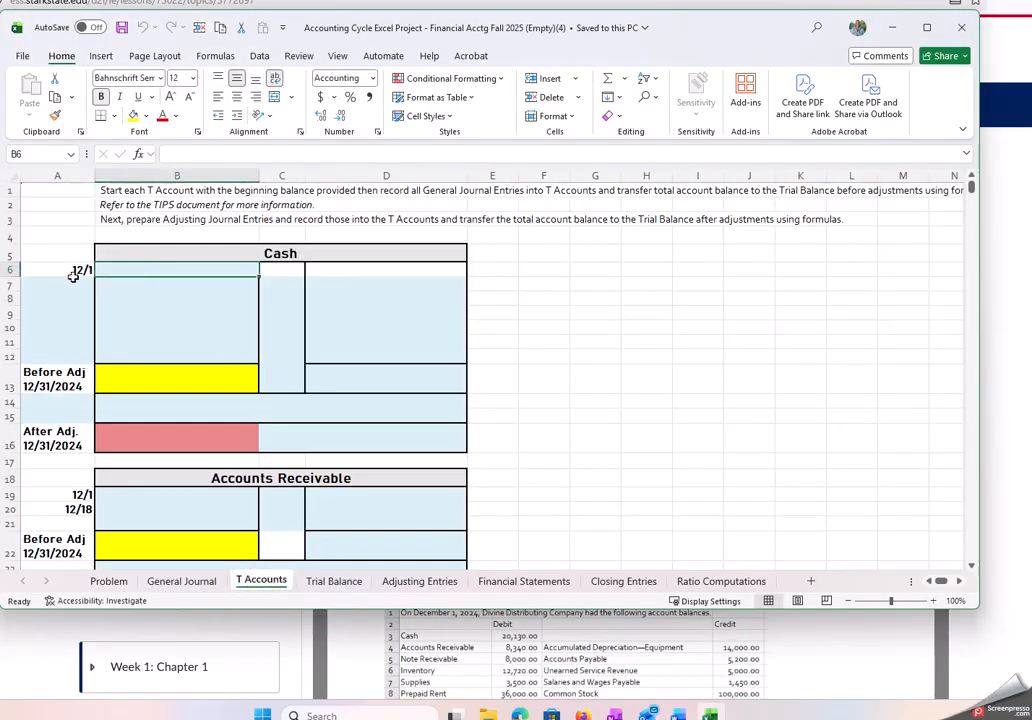
left_click(144, 273)
type("=")
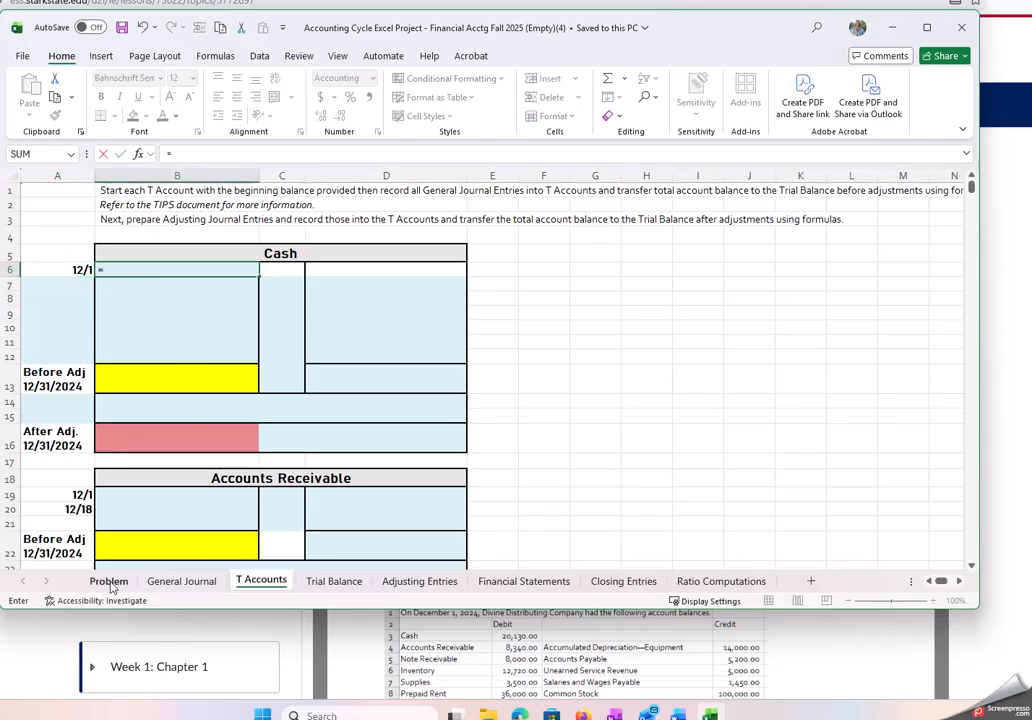
left_click(110, 584)
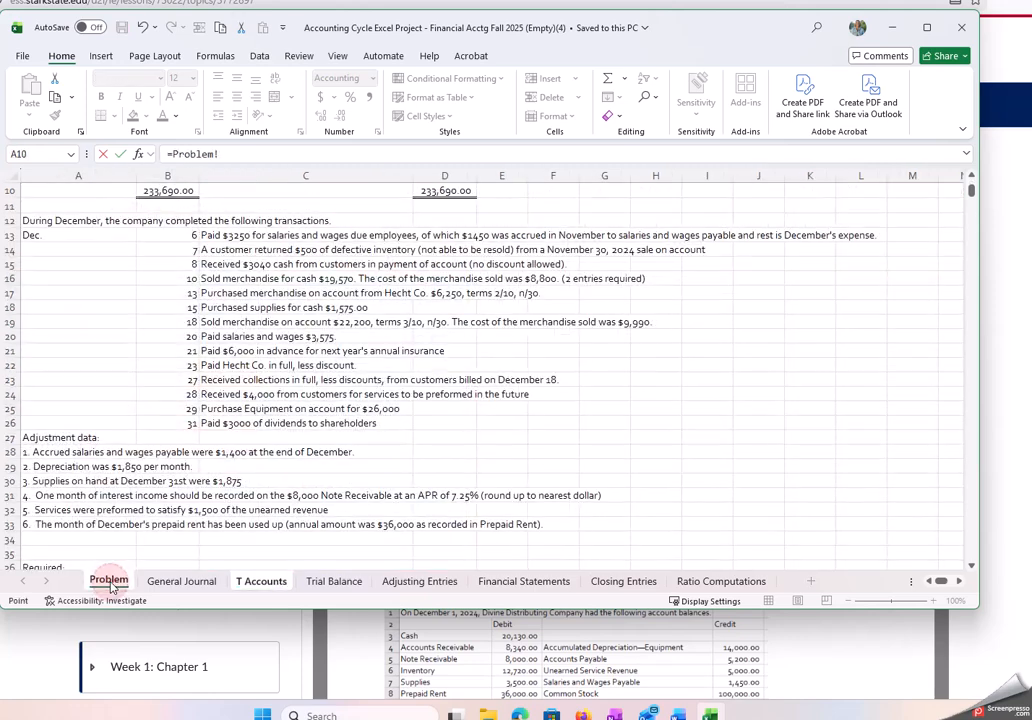
left_click(273, 297)
key("Up")
key("Up")
key("Up")
key("Up")
key("Up")
key("Up")
key("Up")
key("Up")
key("Up")
key("Up")
key("Up")
key("Up")
key("Up")
key("Up")
key("Up")
key("Up")
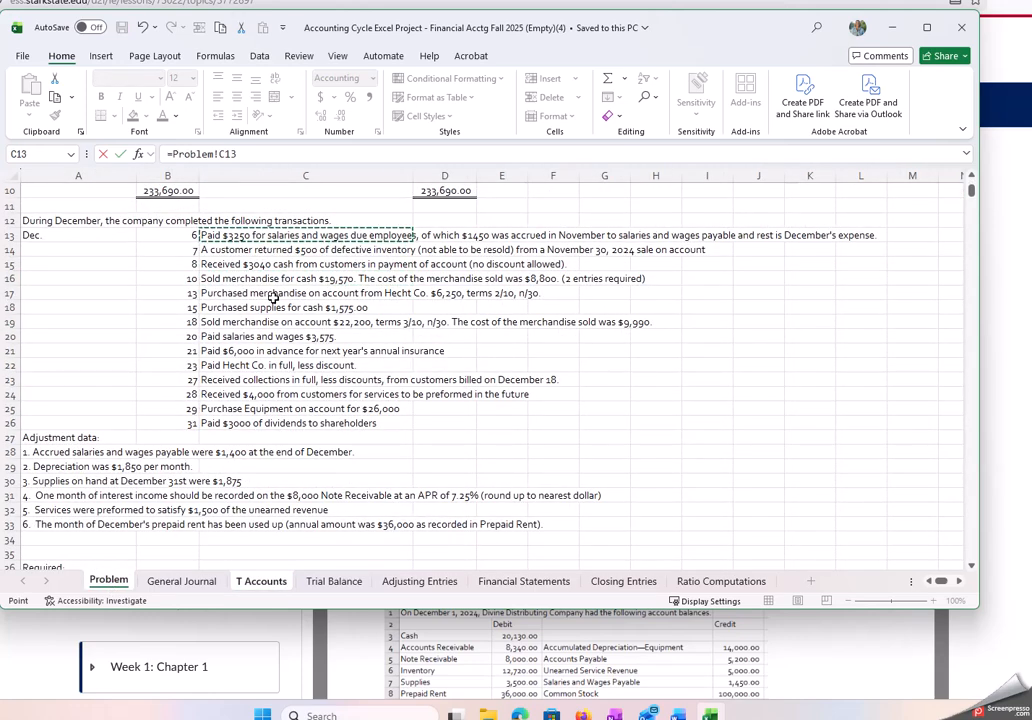
key("Left")
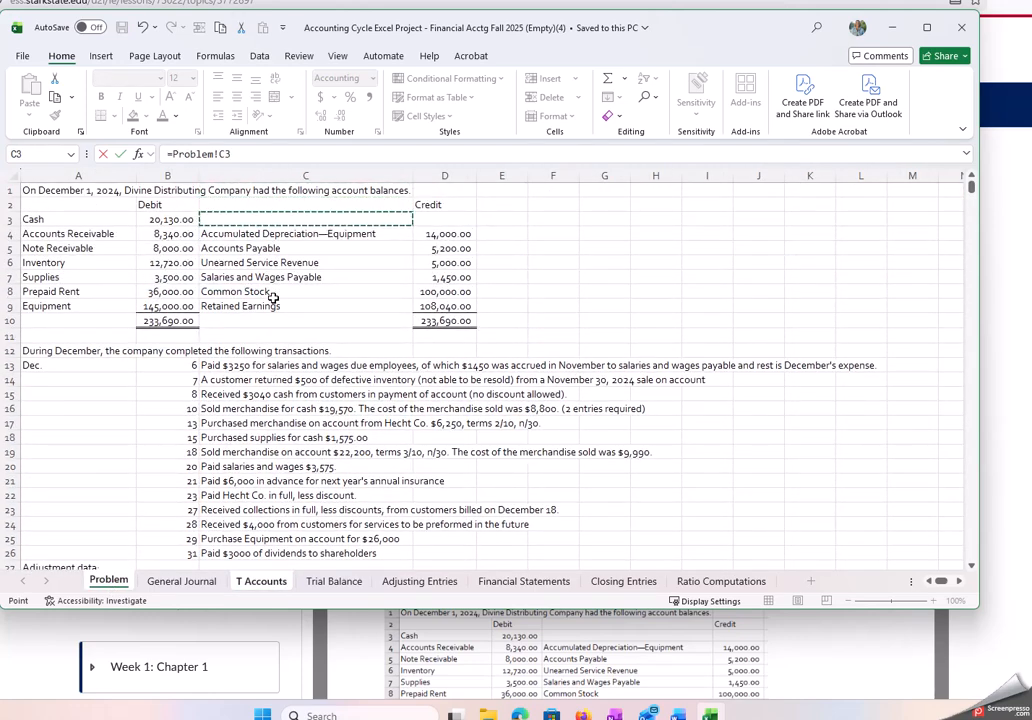
key("Down")
key("Down")
key("Return")
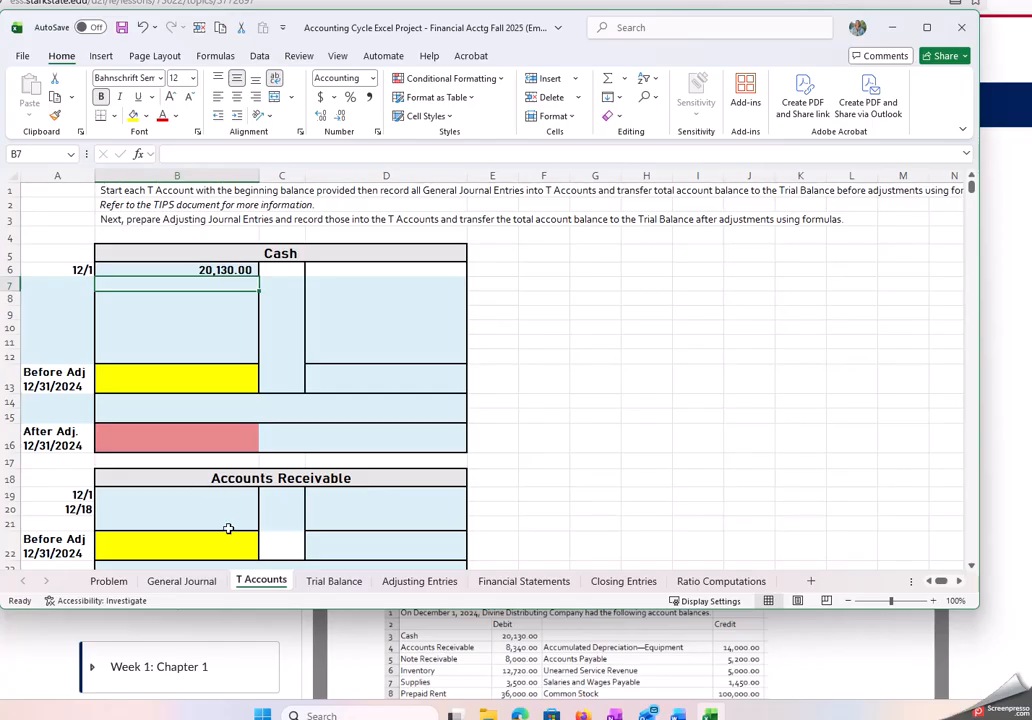
- Link the 12/1 debit cell of the Accounts Receivable T account to its opening balance with =Problem!B4
left_click(215, 495)
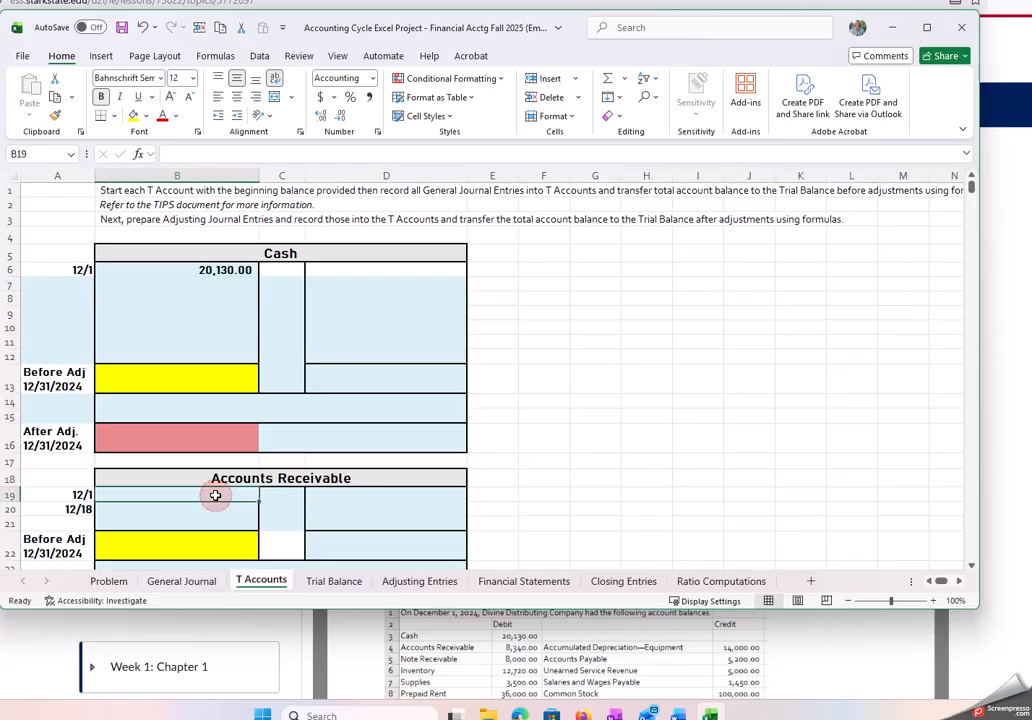
type("=")
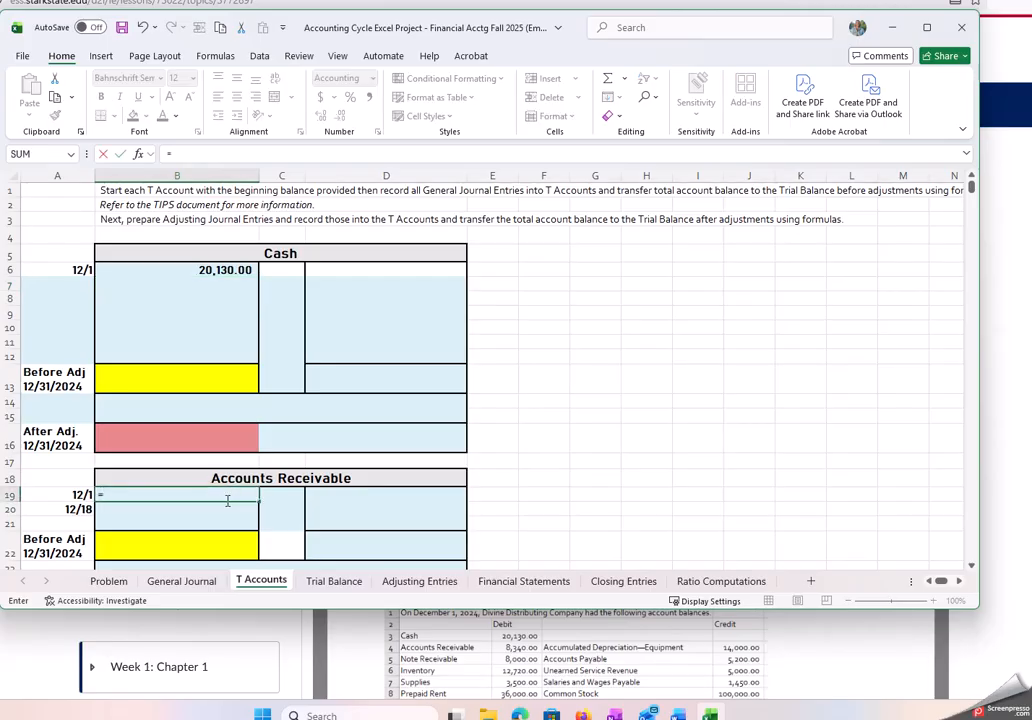
left_click(110, 581)
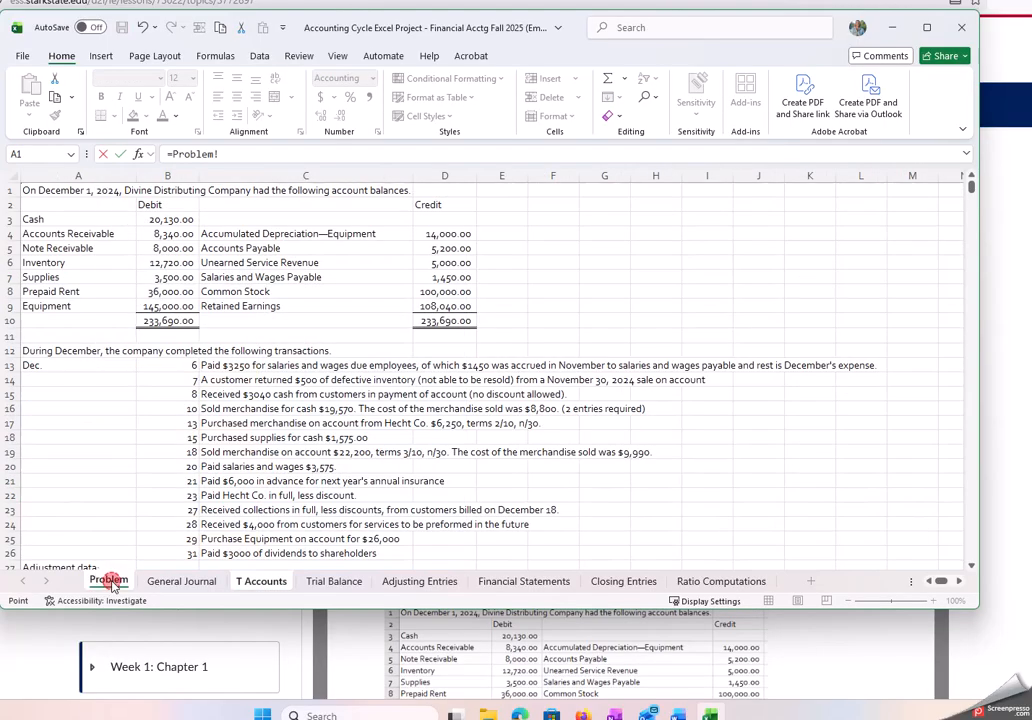
left_click(170, 233)
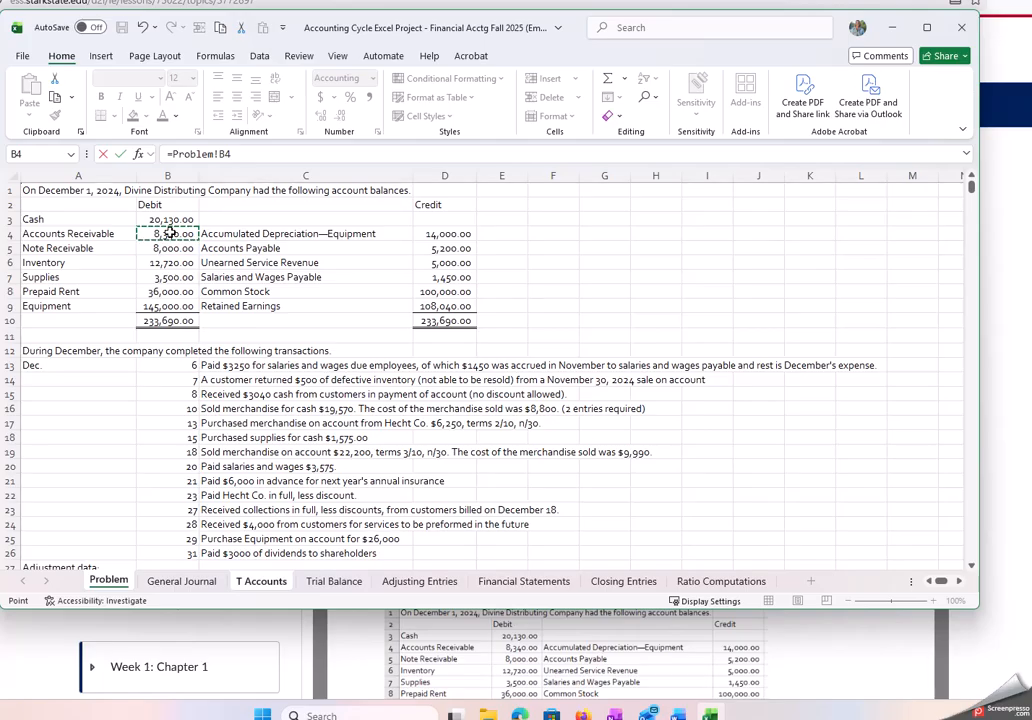
key("Return")
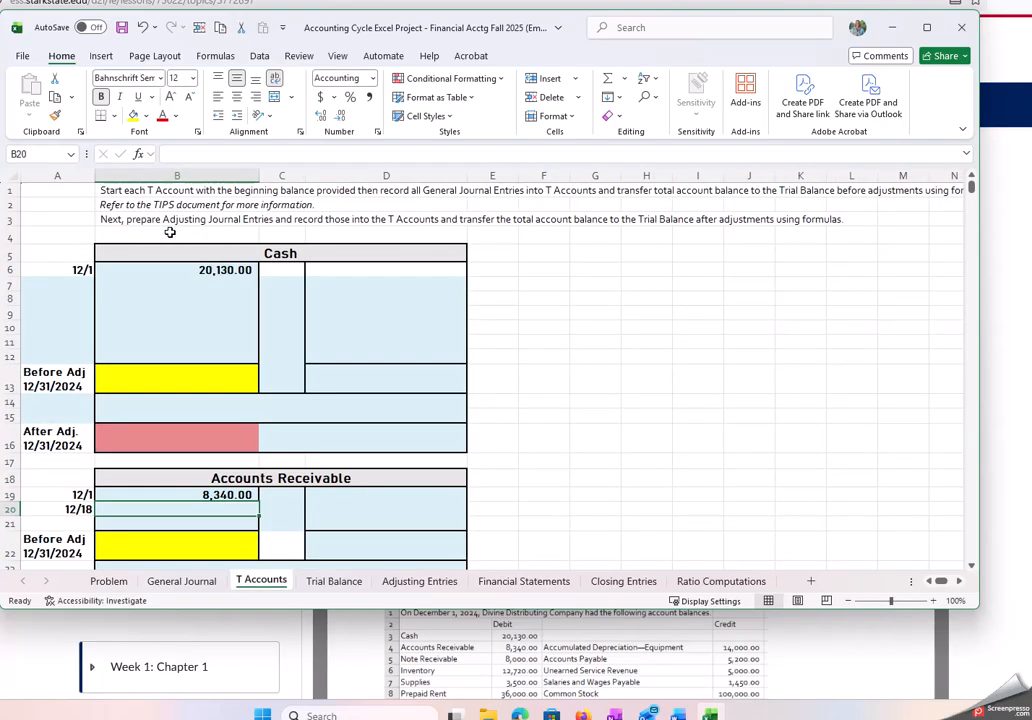
- Link the second debit line of the Cash T account (B7) to the journal debit cell with ='General Journal'!E7
left_click(218, 286)
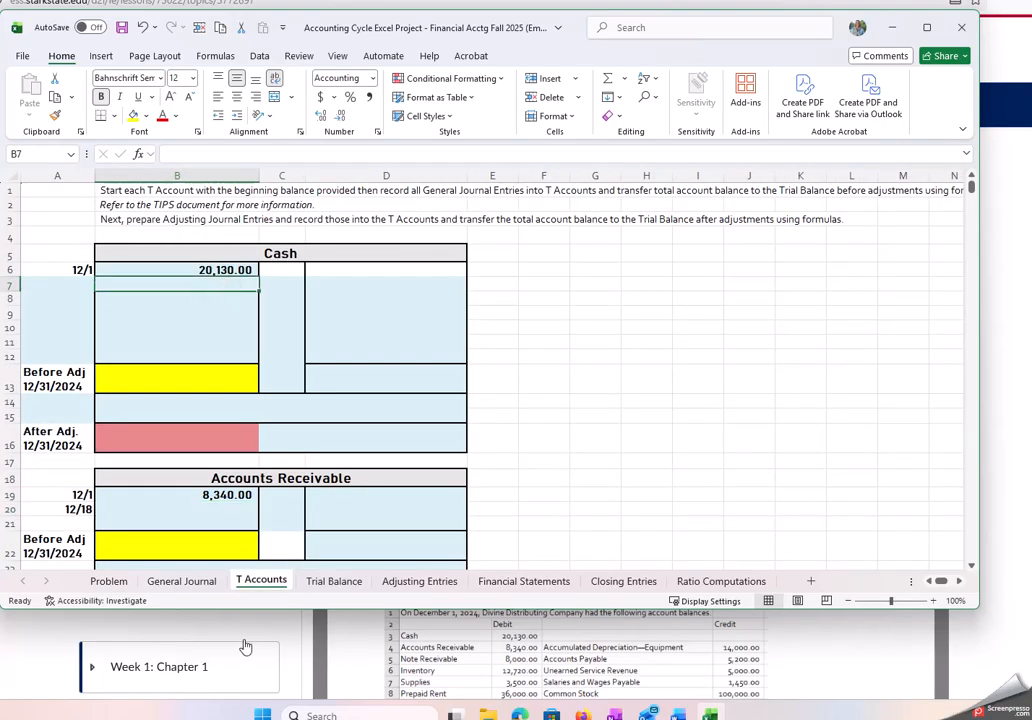
type("=")
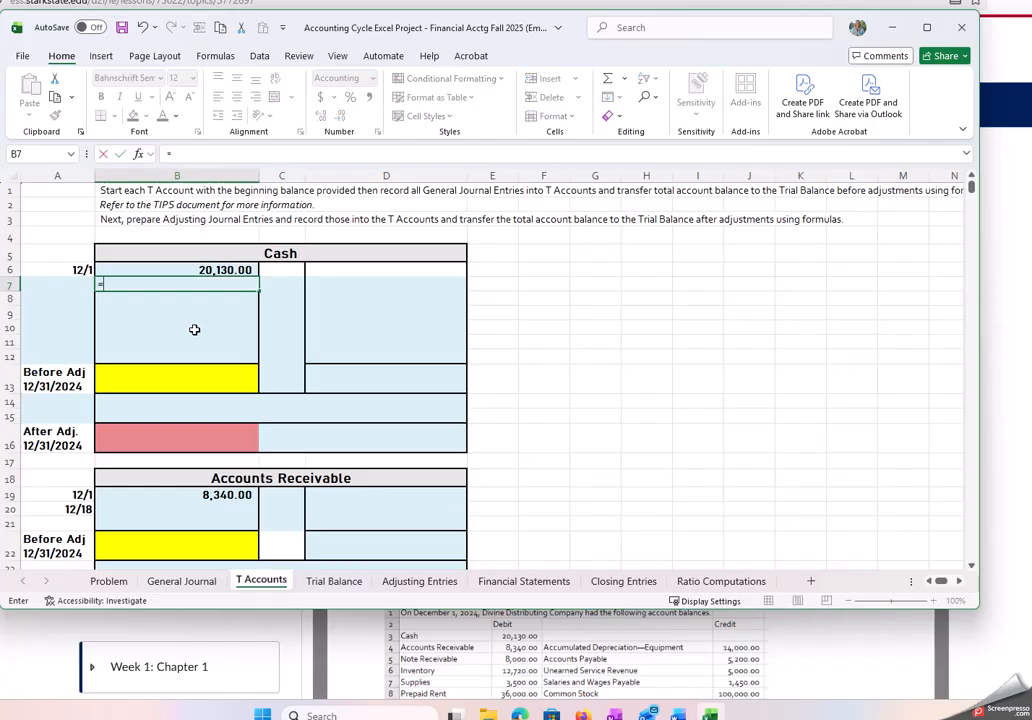
left_click(181, 580)
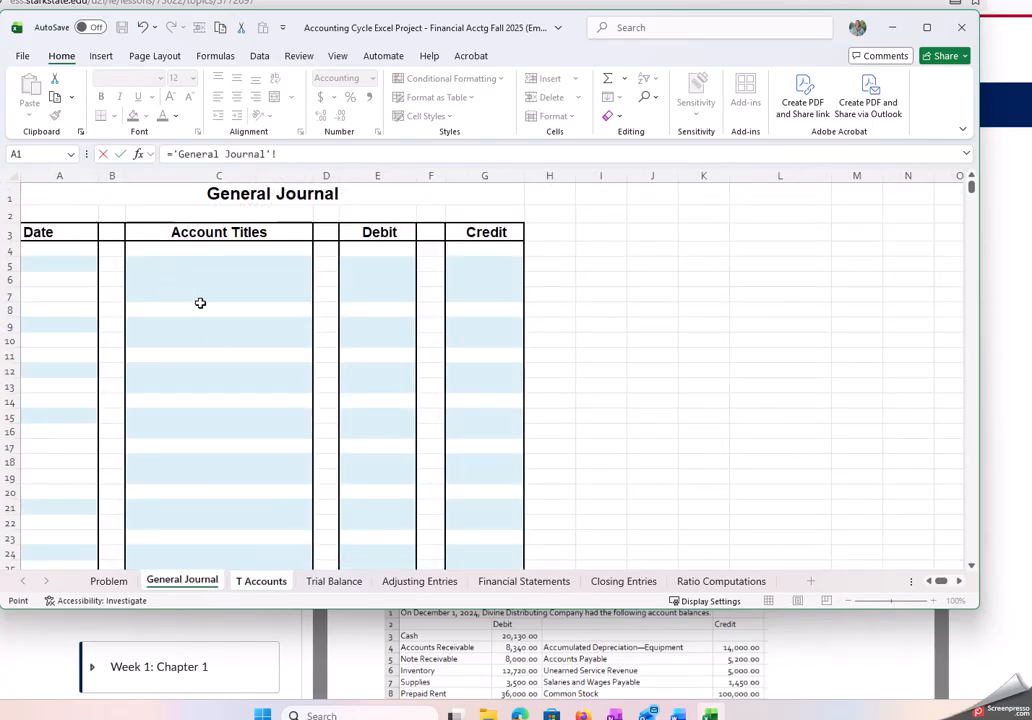
left_click(378, 297)
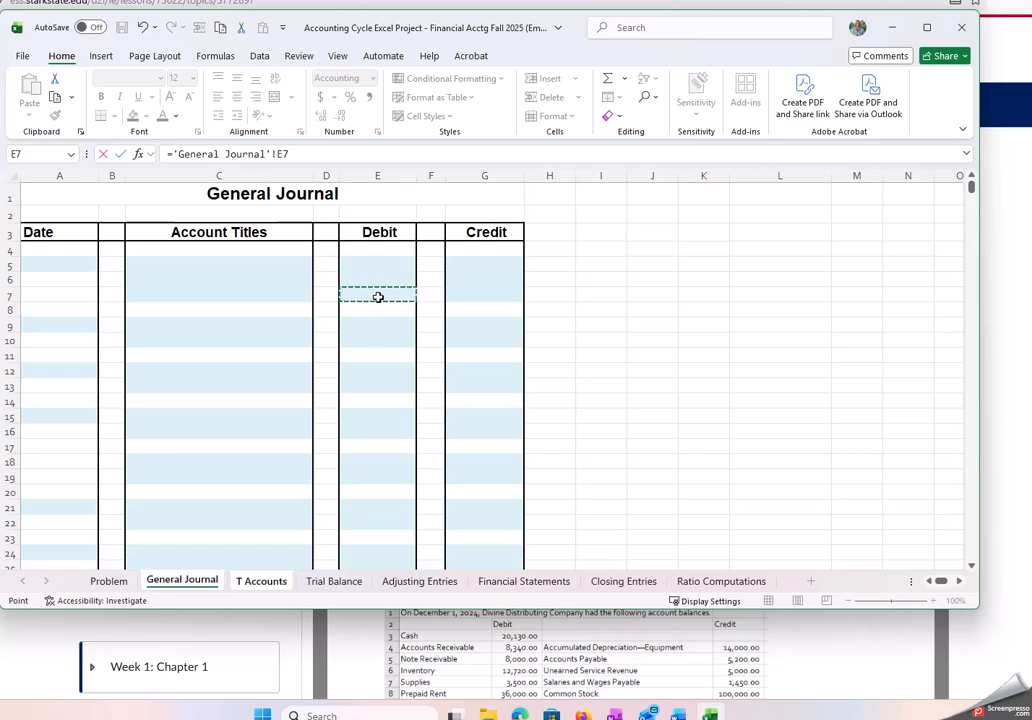
key("Return")
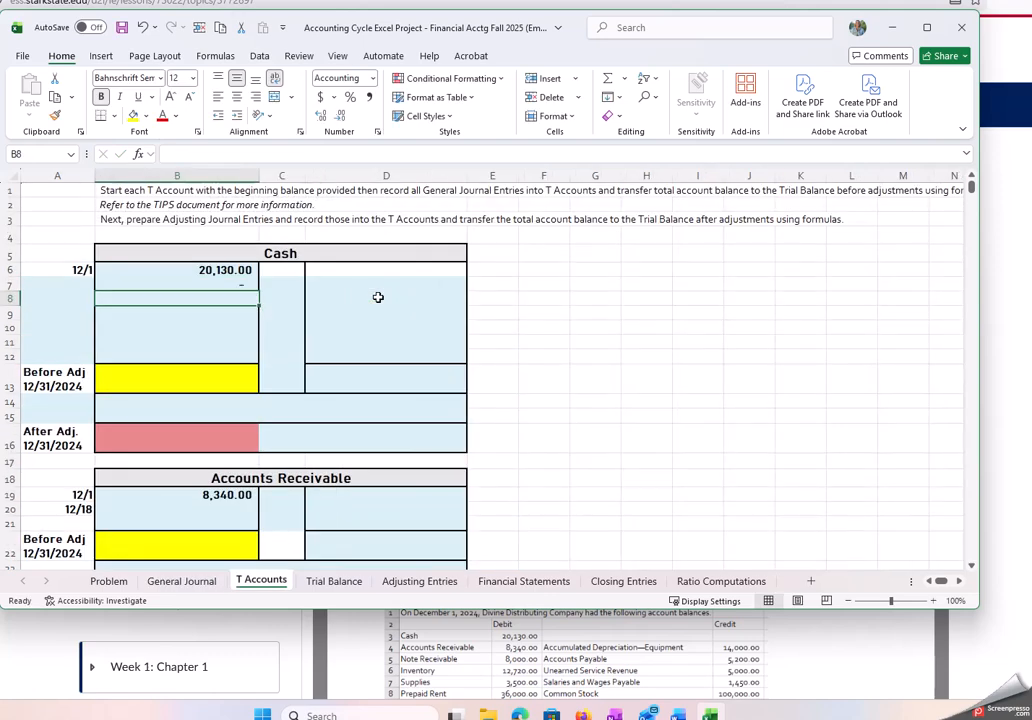
- Look over how the T Accounts, General Journal and Problem sheets relate, ending on the T Accounts sheet
left_click(333, 588)
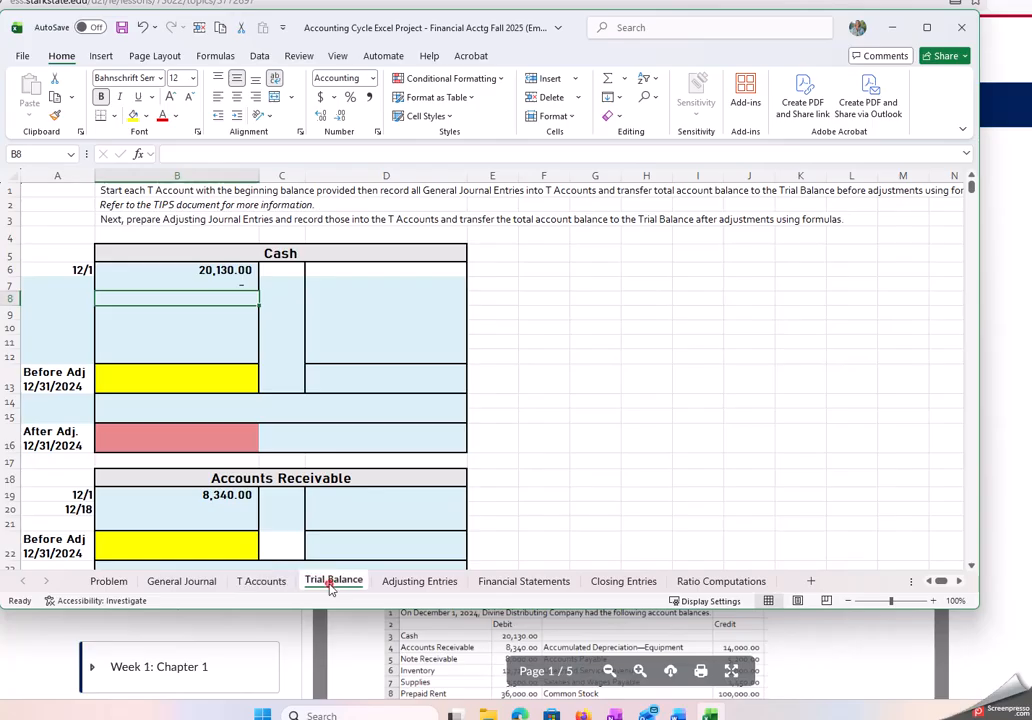
left_click(266, 582)
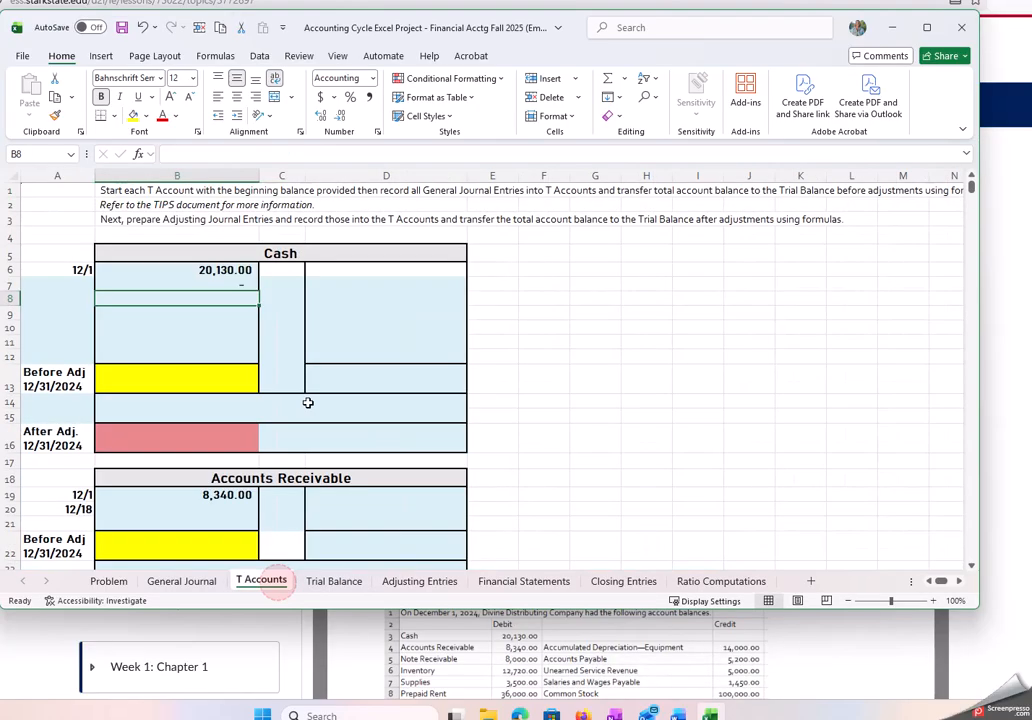
left_click(196, 583)
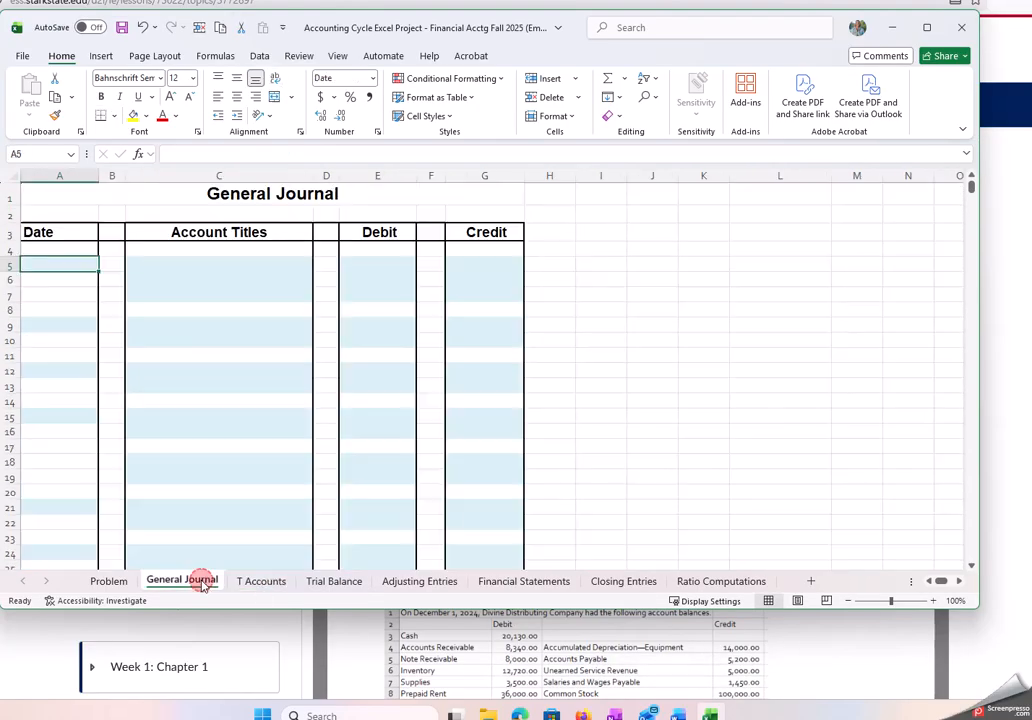
left_click(110, 582)
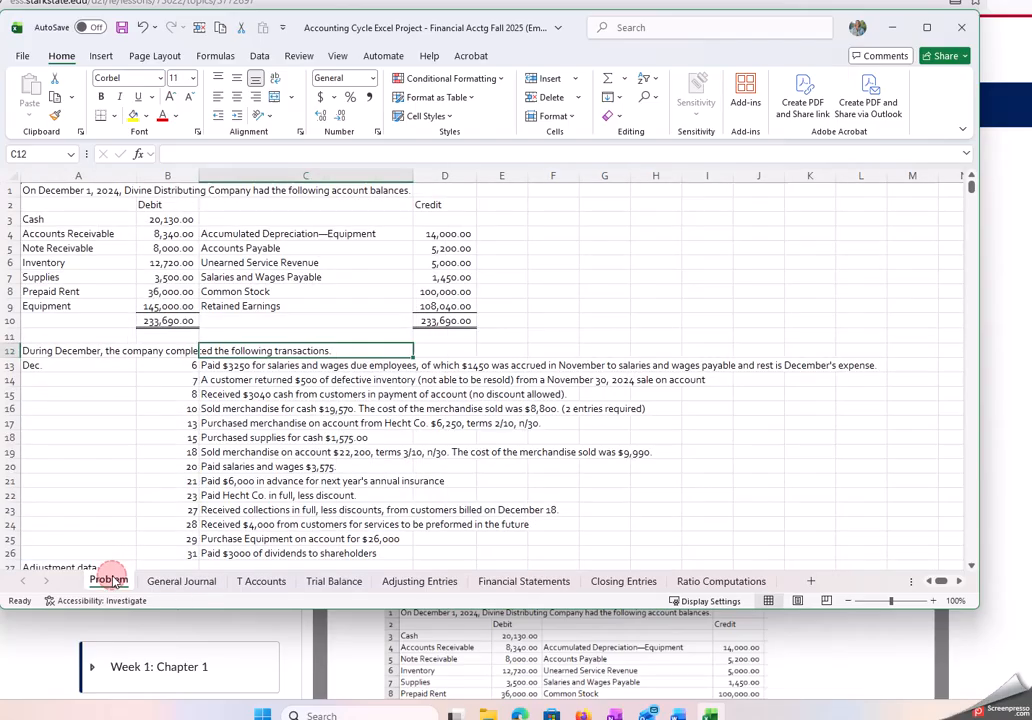
left_click(243, 582)
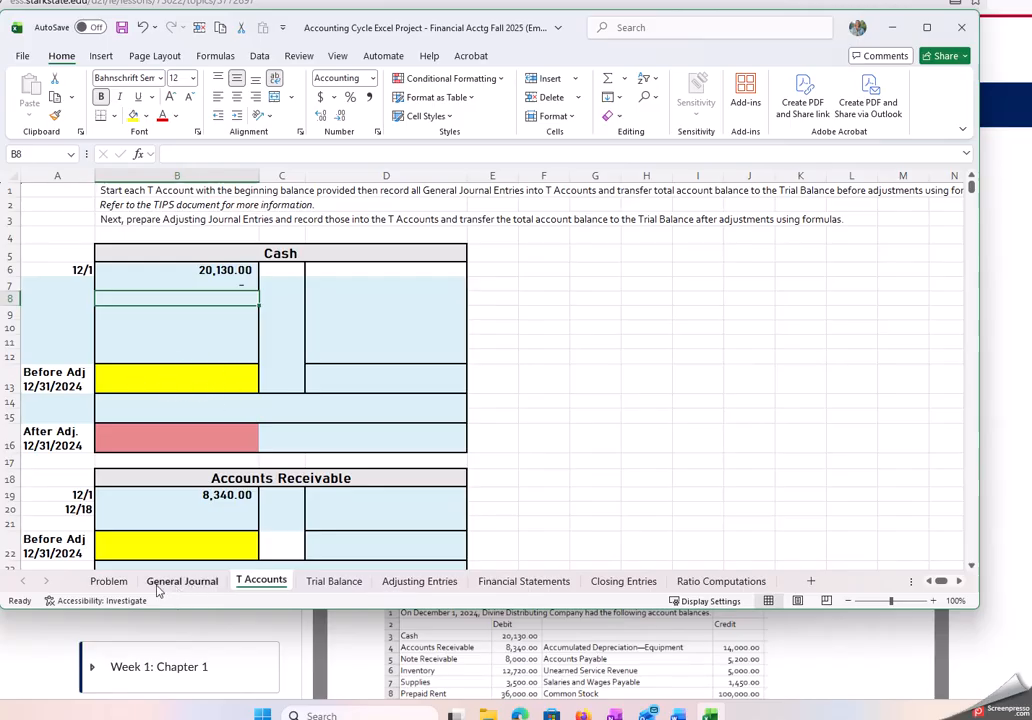
left_click(122, 588)
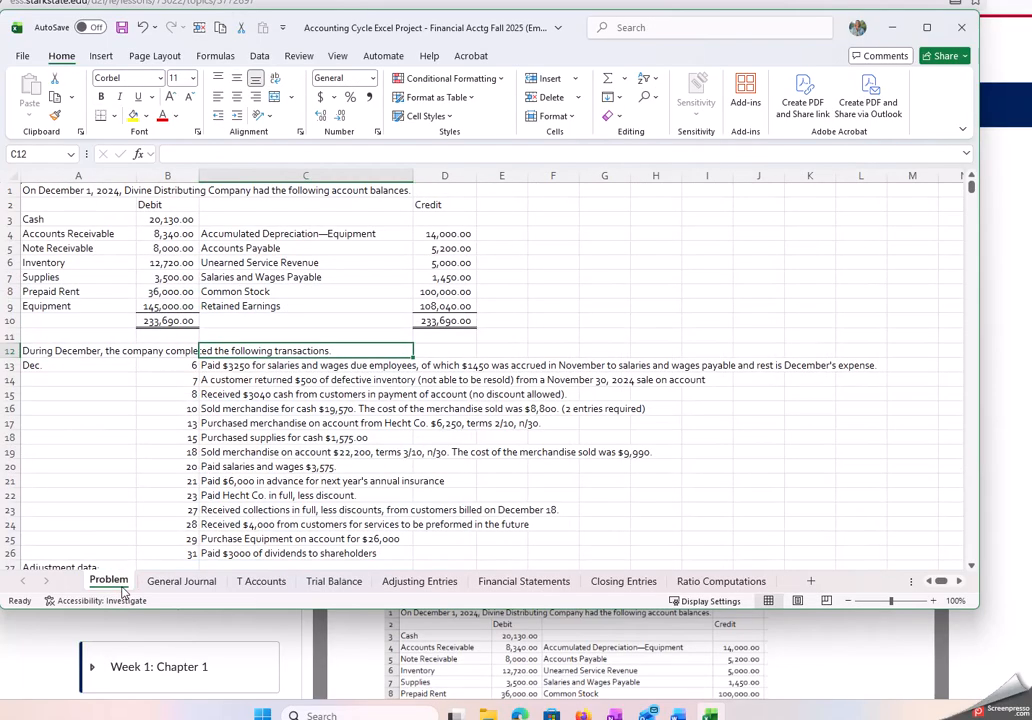
left_click(253, 588)
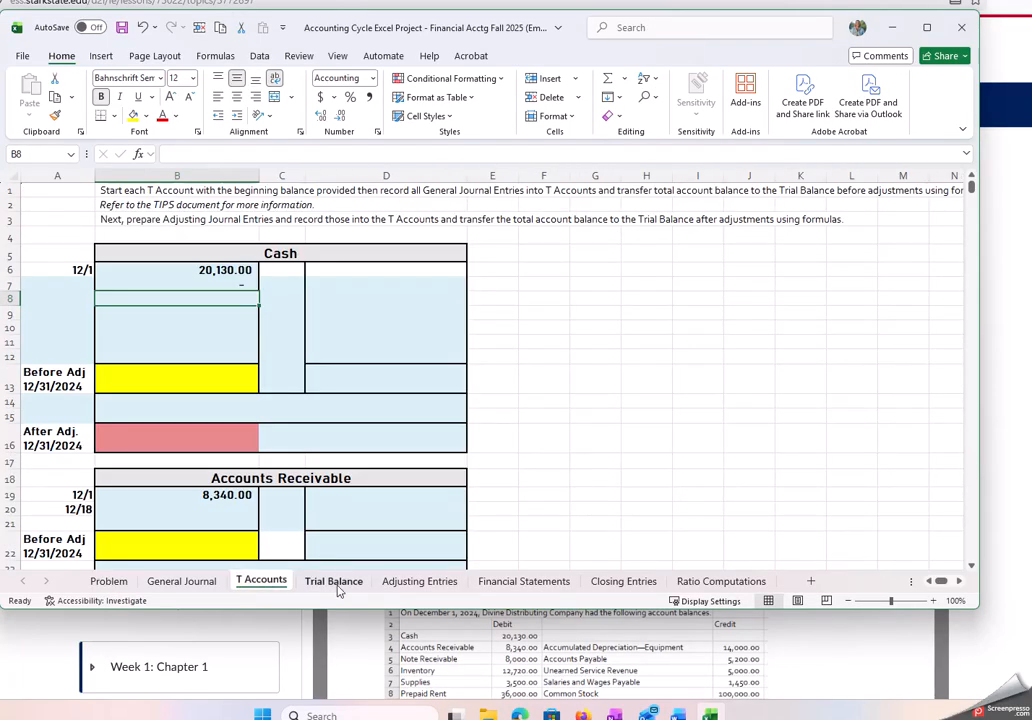
- Choose Cash as the first account title in cell A8 of the Trial Balance sheet
left_click(338, 584)
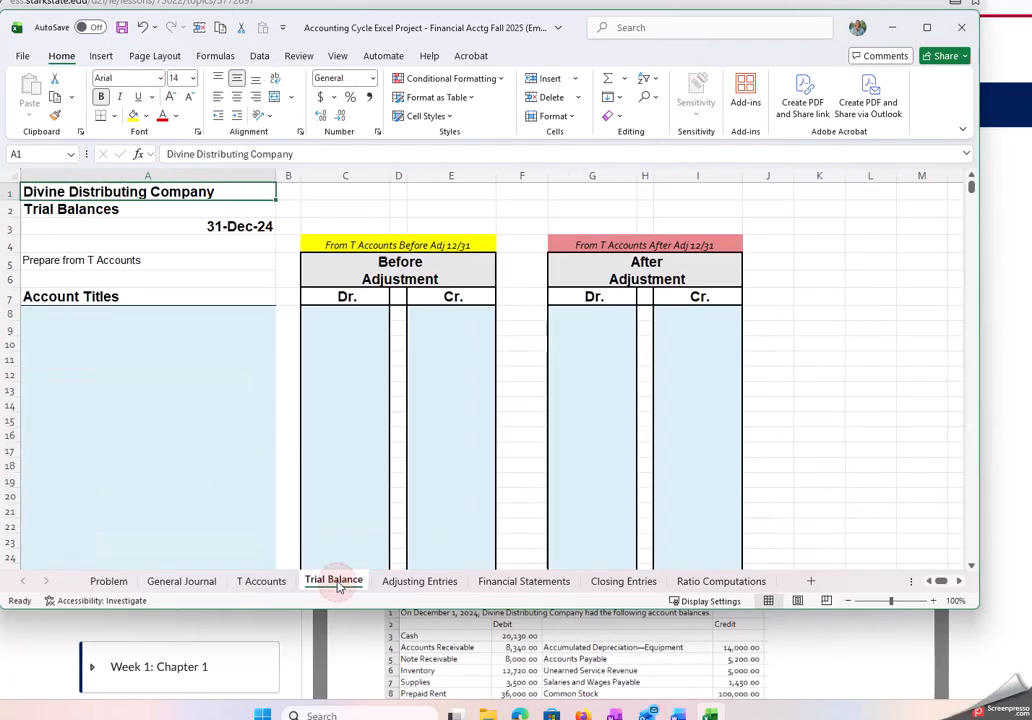
left_click(132, 312)
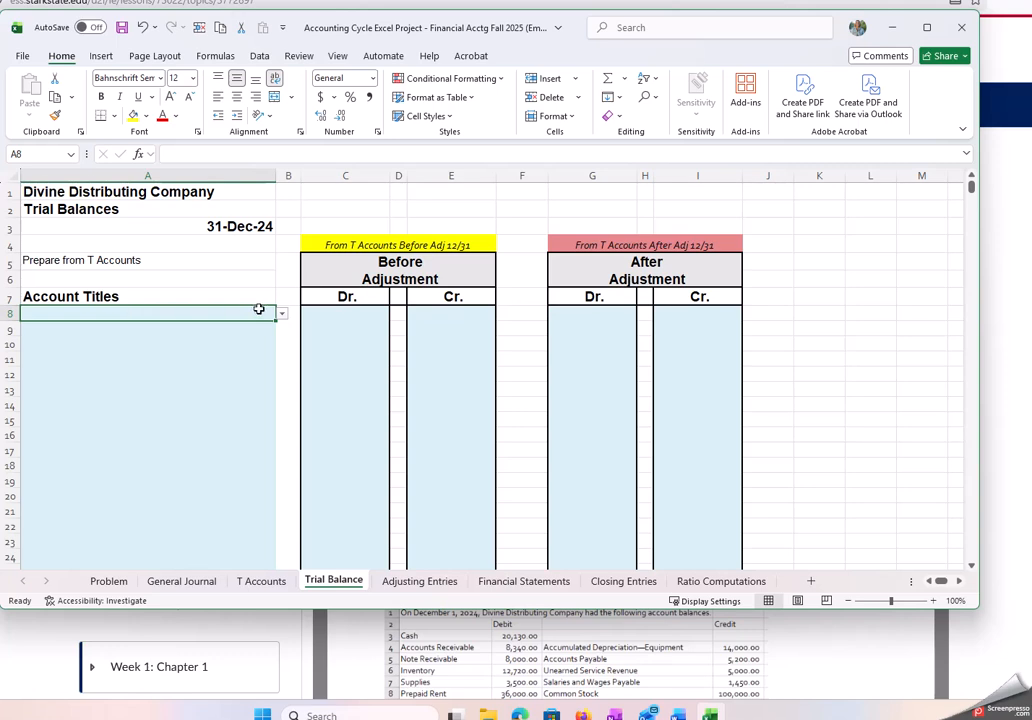
left_click(282, 316)
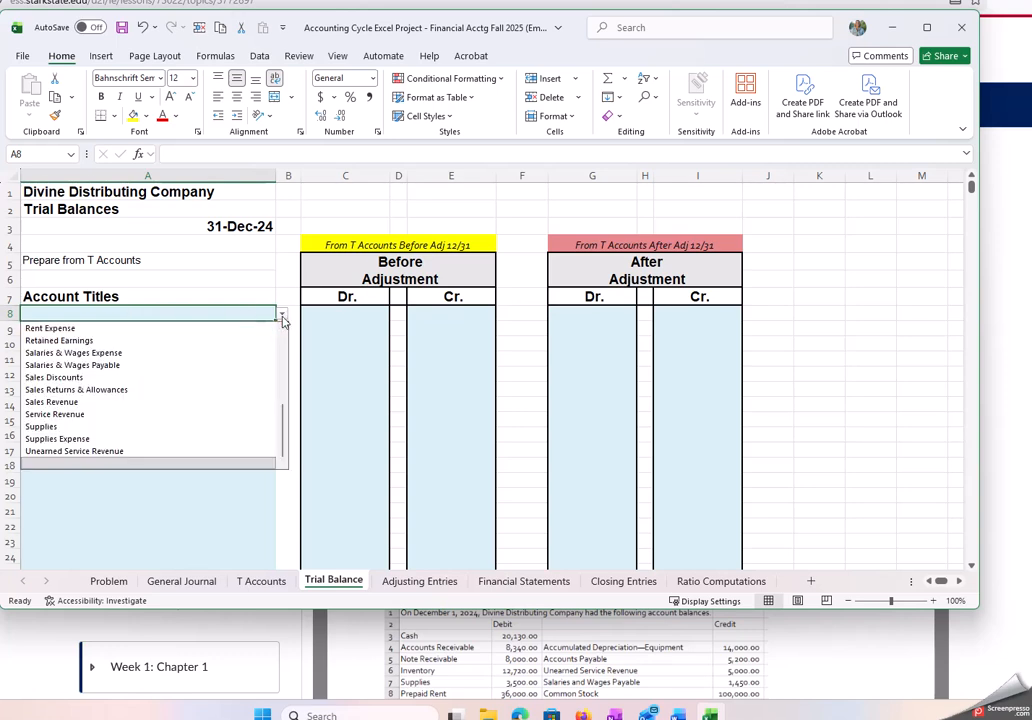
left_click_drag(283, 428, 290, 332)
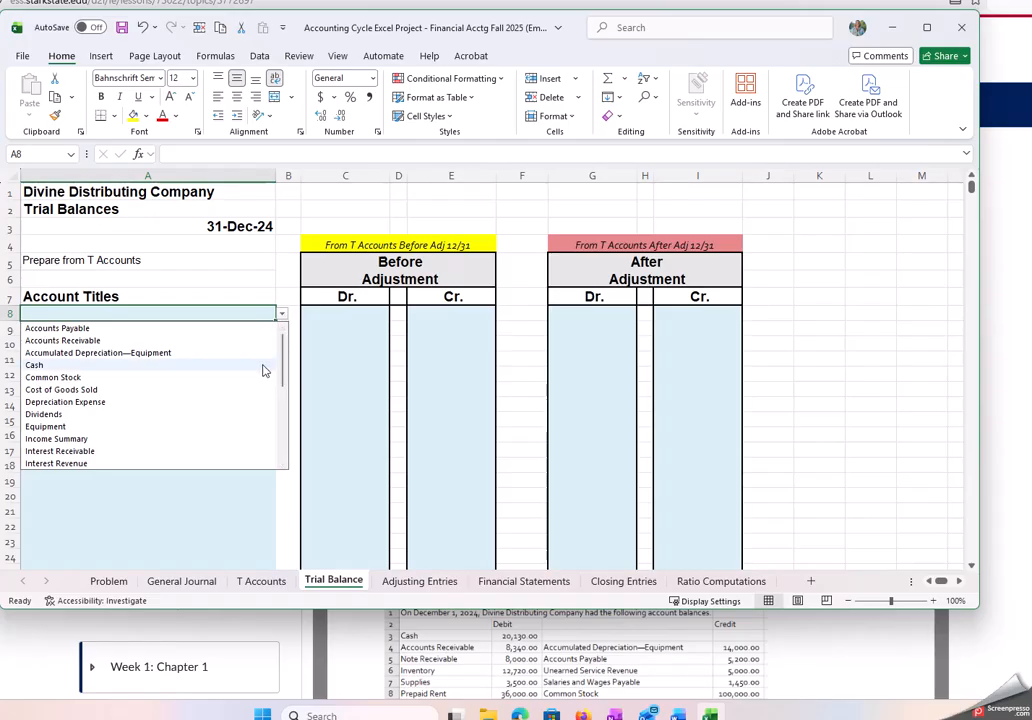
left_click(68, 364)
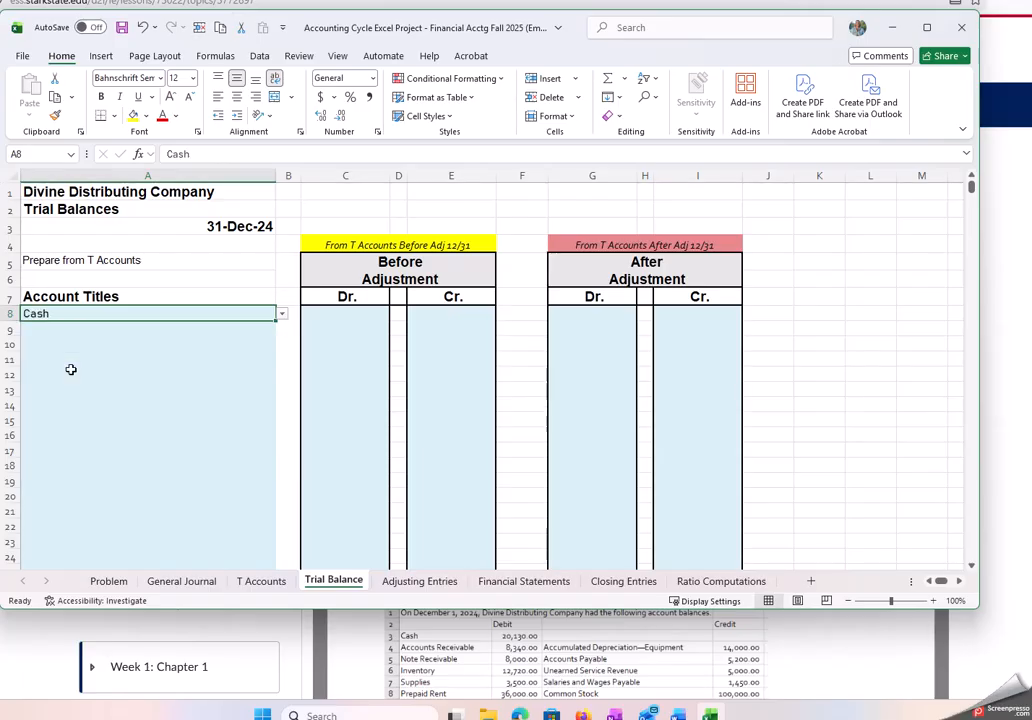
- Link Cash's Before Adjustment debit in C8 to the yellow Before Adj 12/31 balance of the Cash T account
left_click(339, 312)
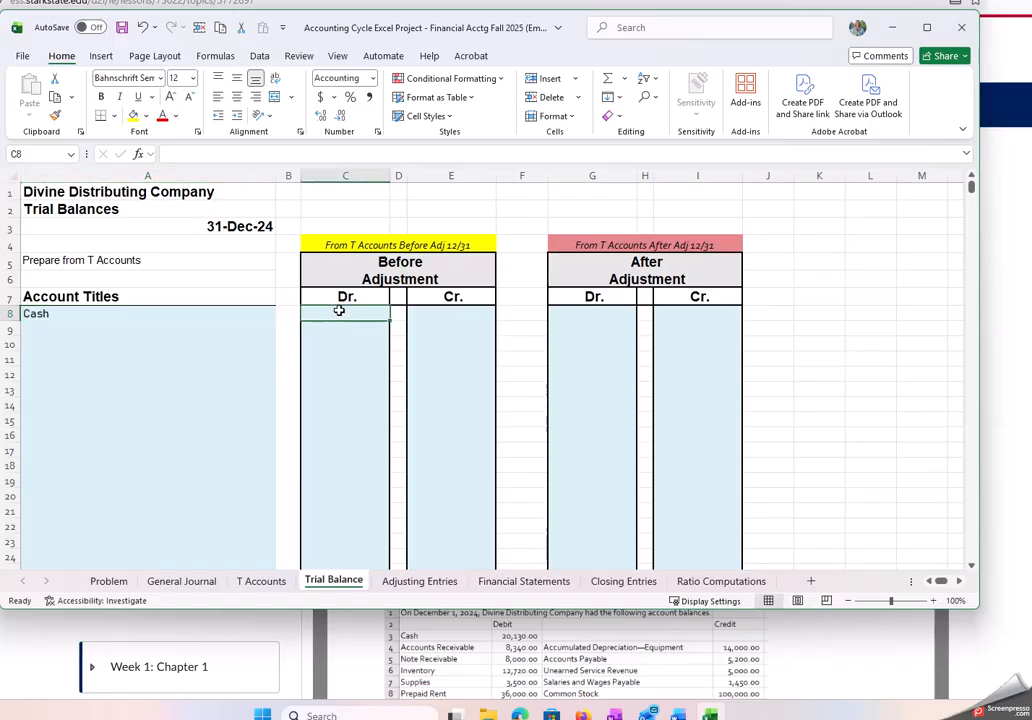
type("=")
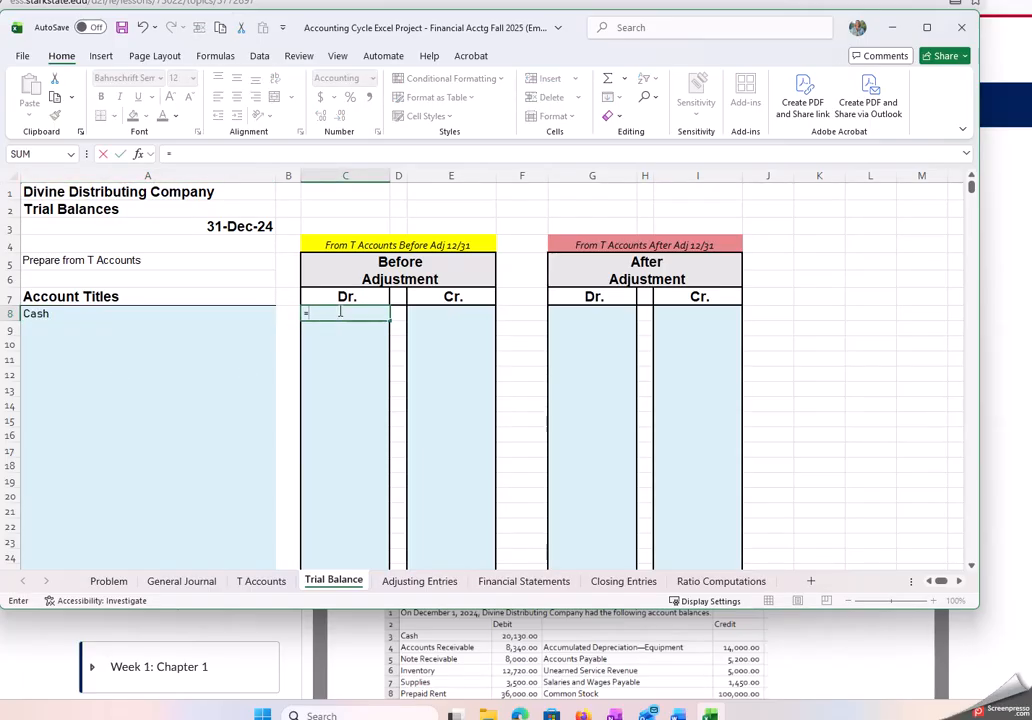
left_click(260, 583)
left_click(186, 379)
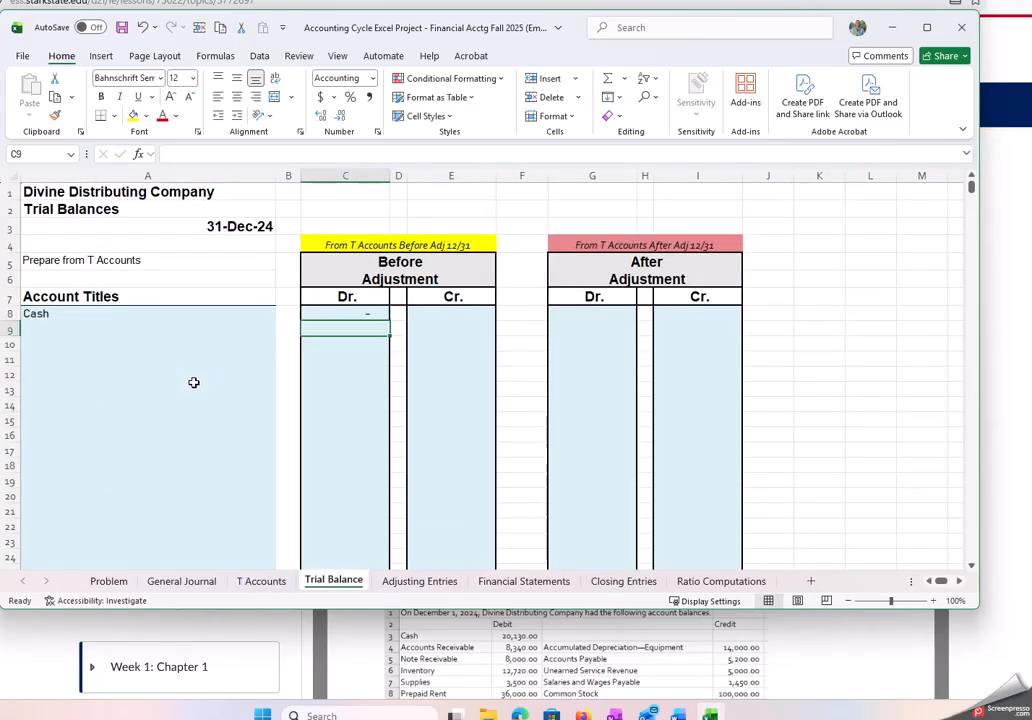
- Choose Accounts Receivable as the second account title in cell A9 of the Trial Balance sheet
left_click(212, 331)
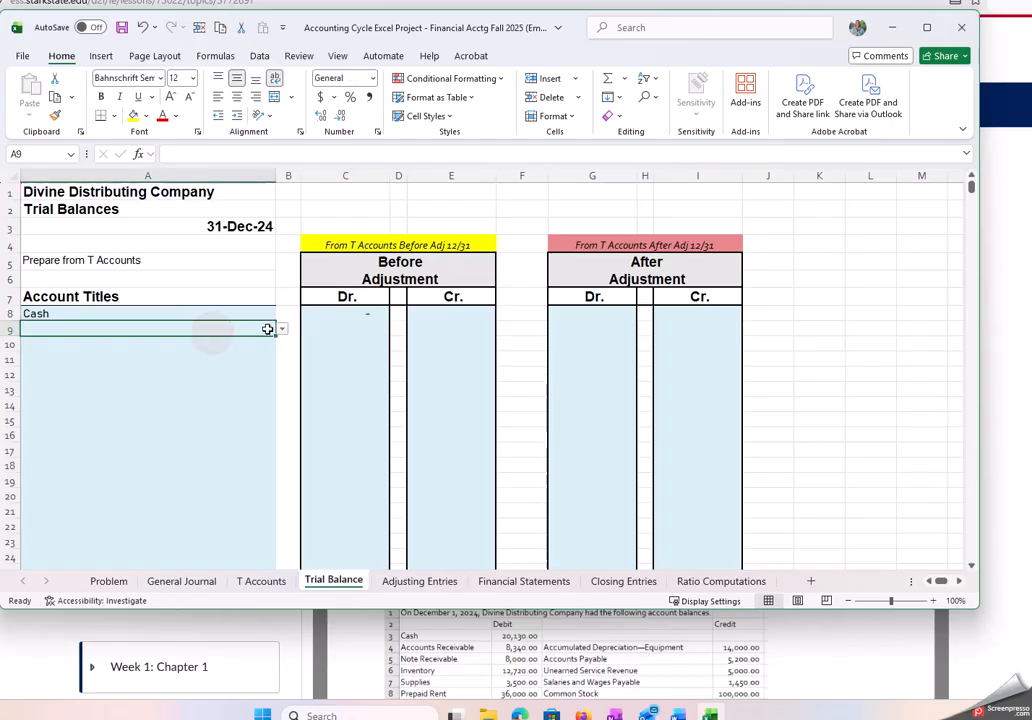
left_click(283, 330)
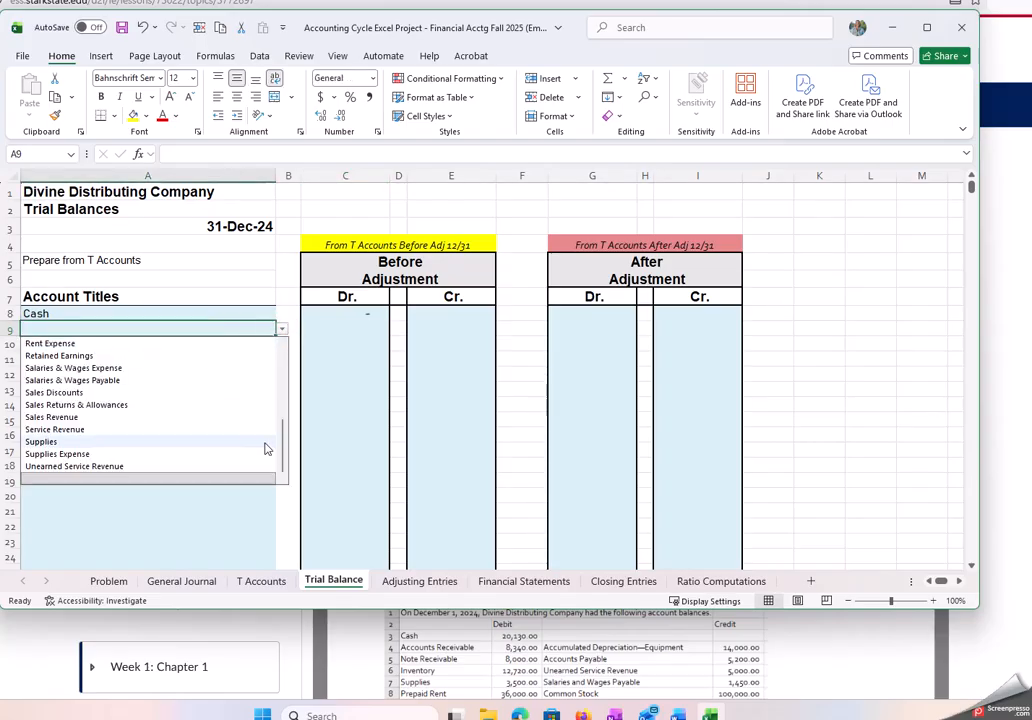
scroll(265, 440, "up", 5)
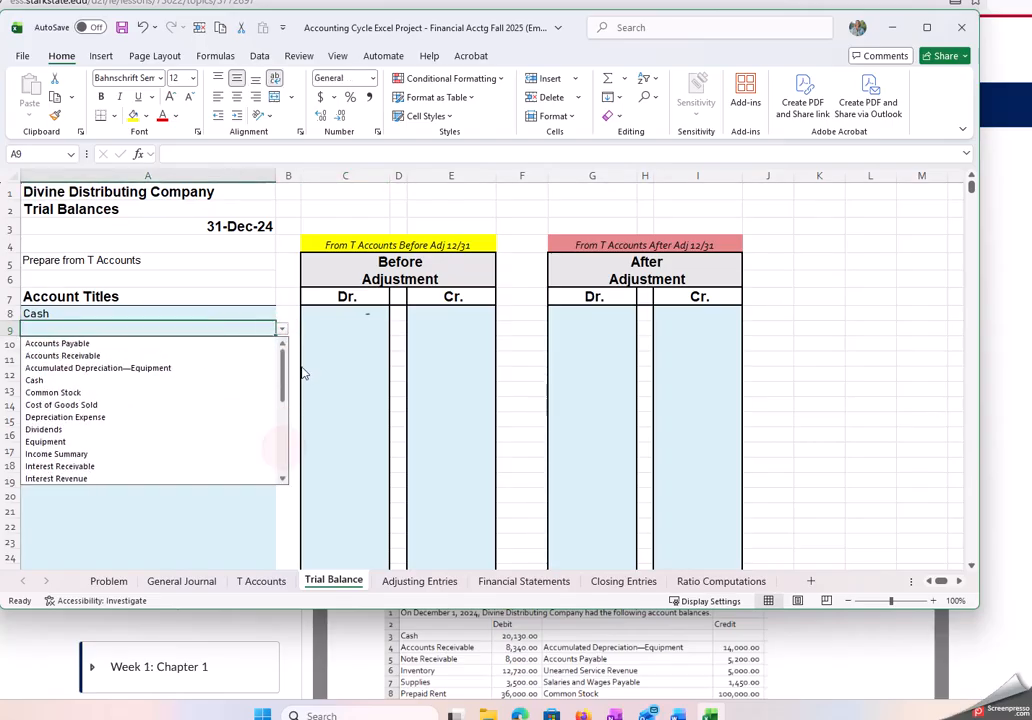
left_click(86, 356)
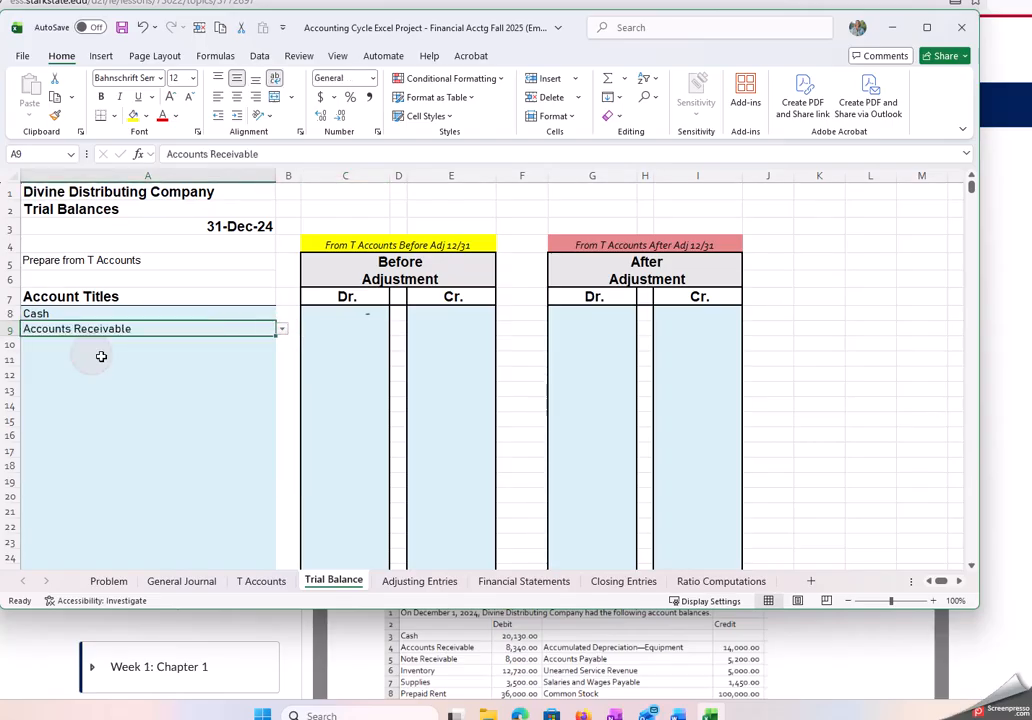
- Link Accounts Receivable's Before Adjustment debit in C9 to the yellow Before Adj balance of its T account with ='T Accounts'!B22
left_click(265, 584)
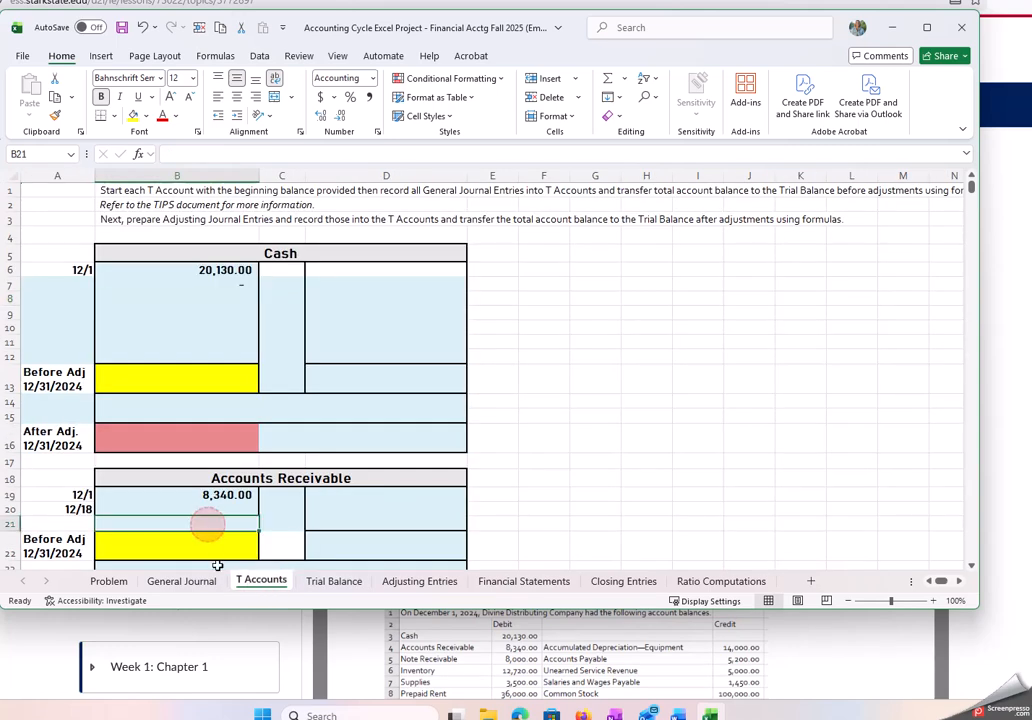
left_click(199, 540)
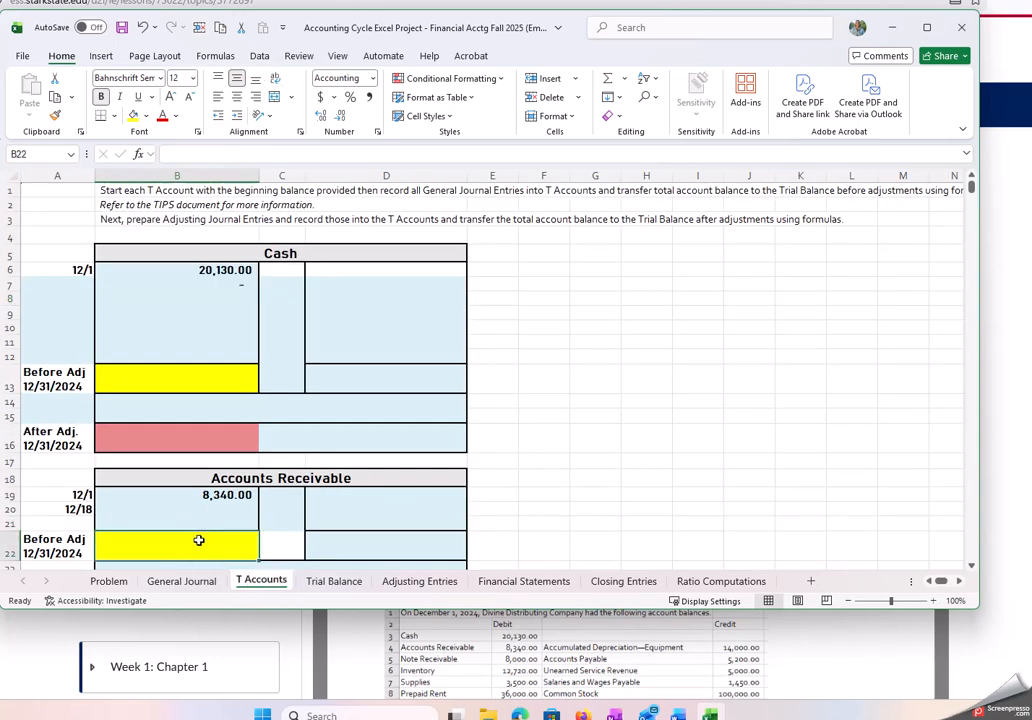
key("Return")
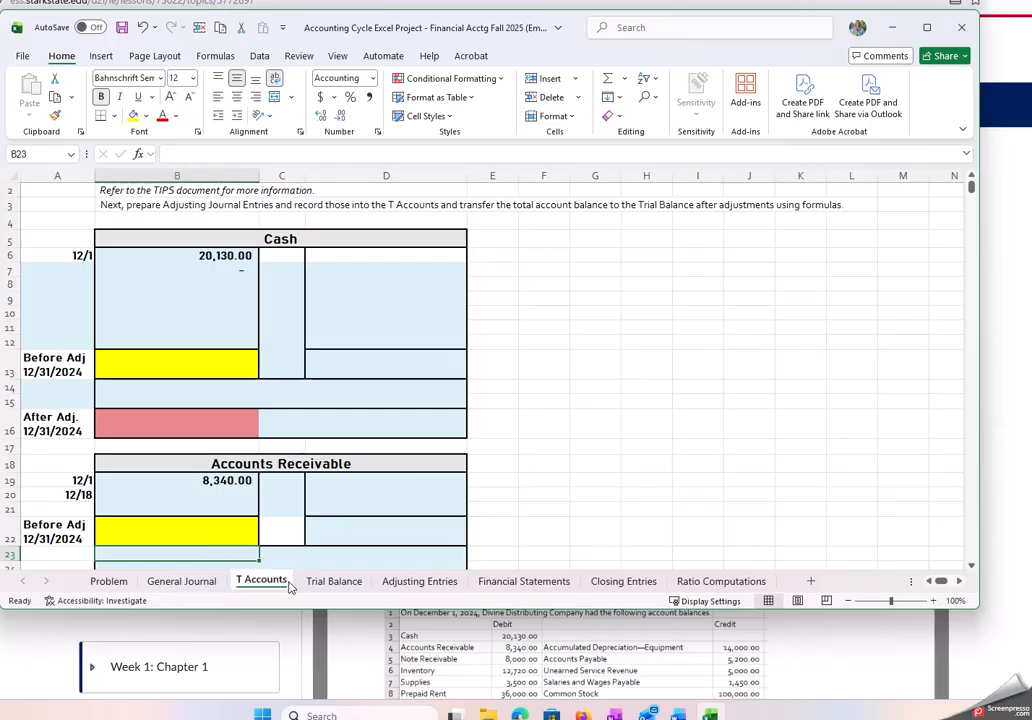
left_click(343, 591)
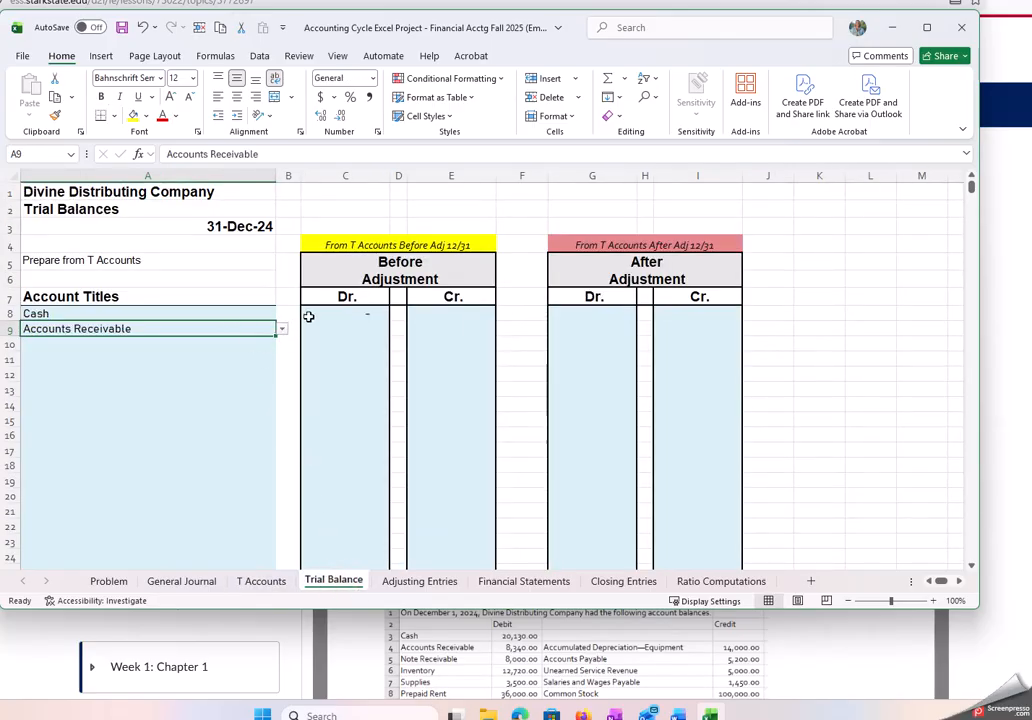
left_click(331, 332)
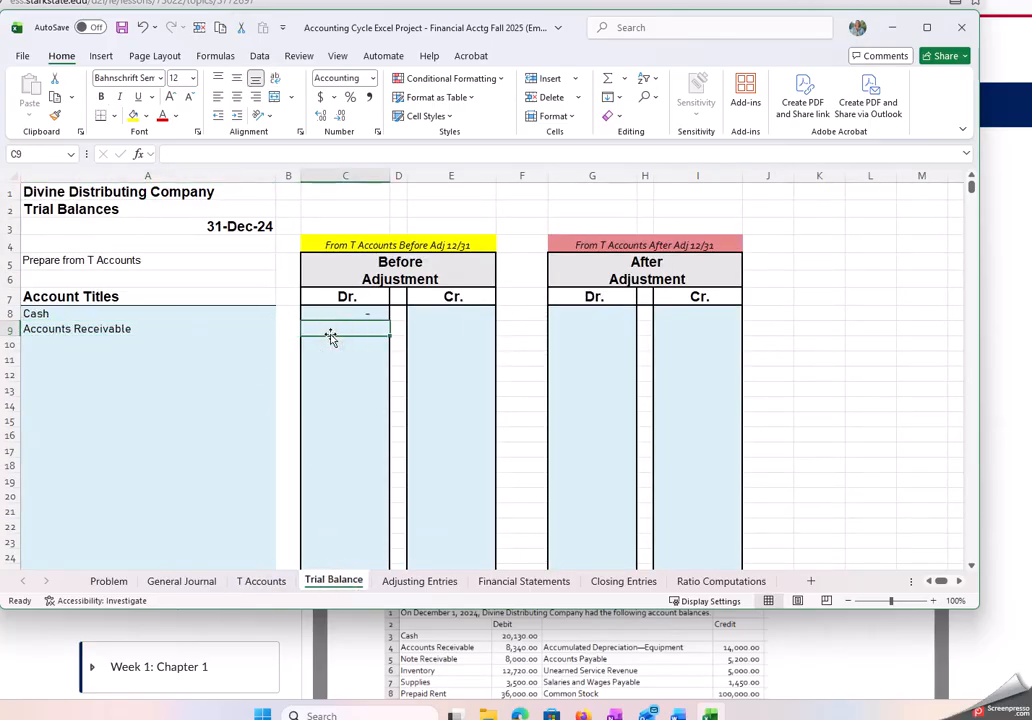
type("=")
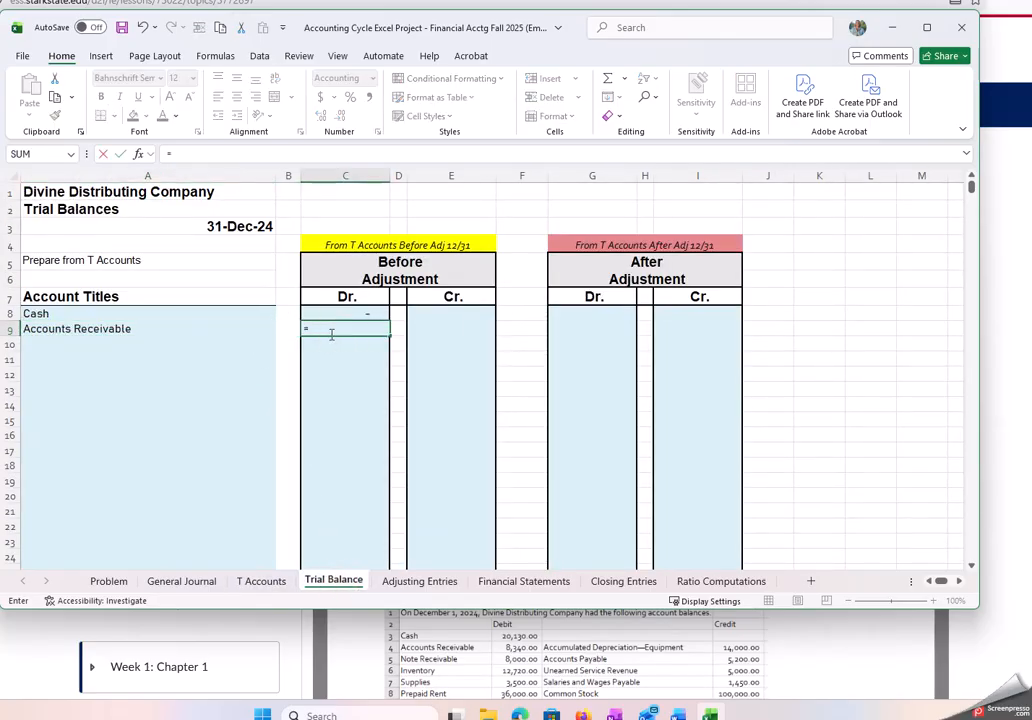
left_click(278, 582)
left_click(224, 530)
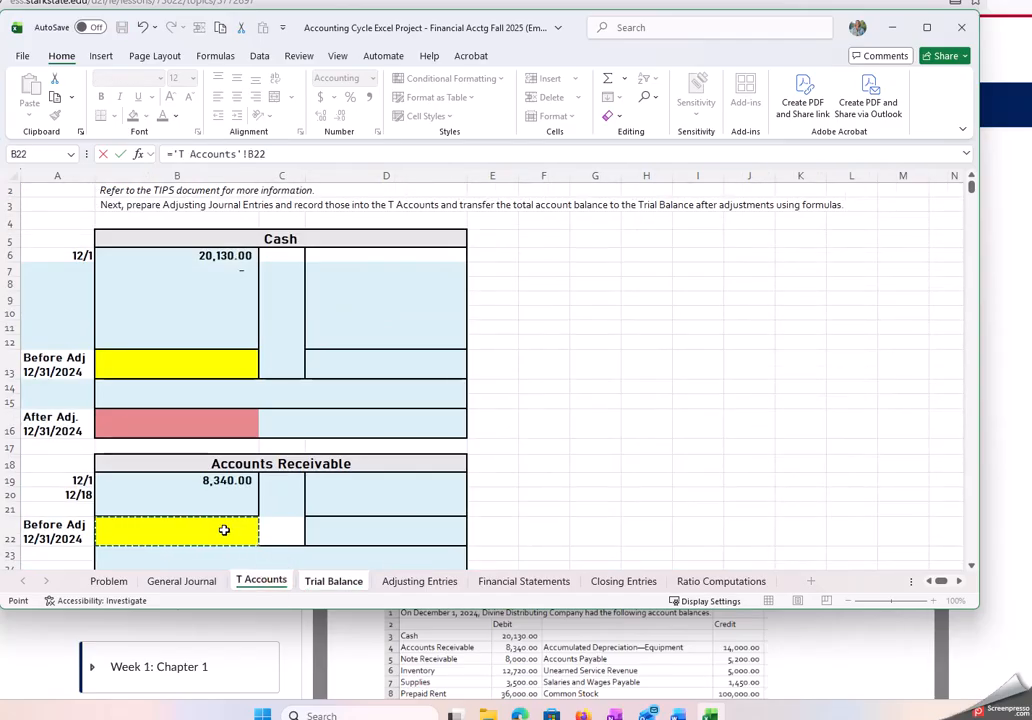
key("Return")
- Link Cash's After Adjustment debit in G8 to the red After Adj. balance of the Cash T account with ='T Accounts'!B16
key("Up")
key("Up")
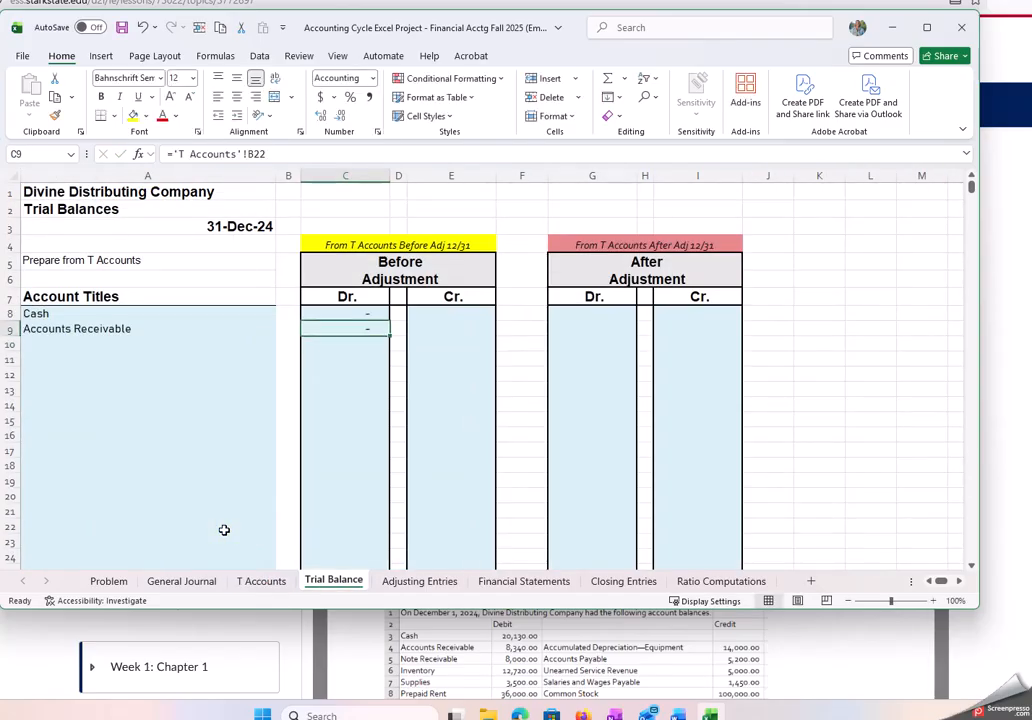
key("Right")
key("Right")
key("Right")
key("Right")
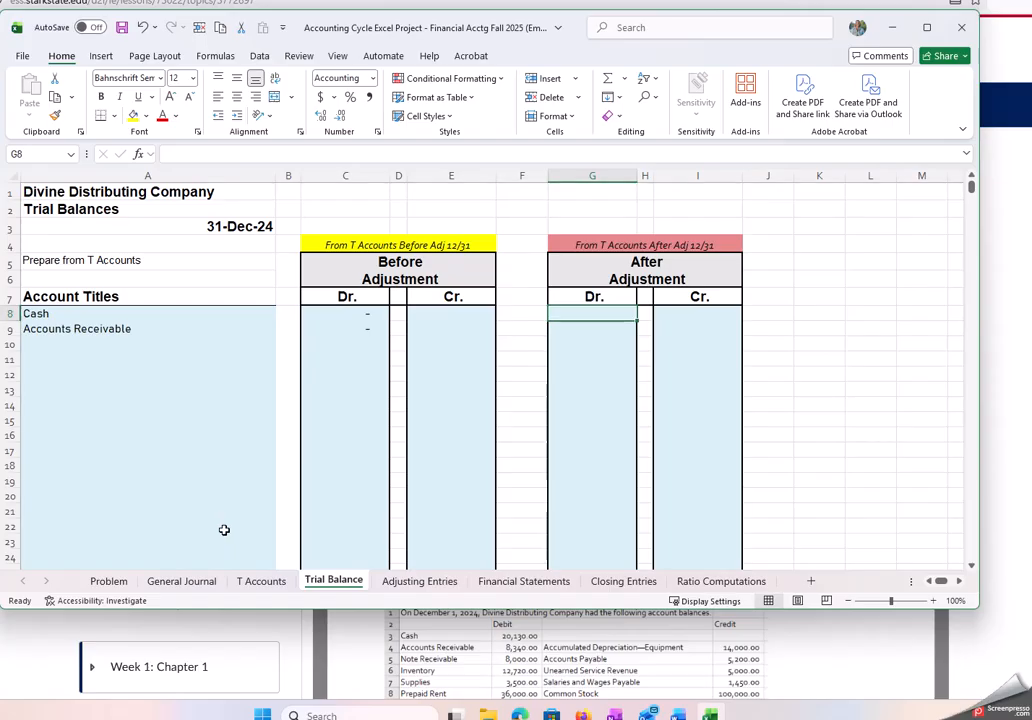
type("=")
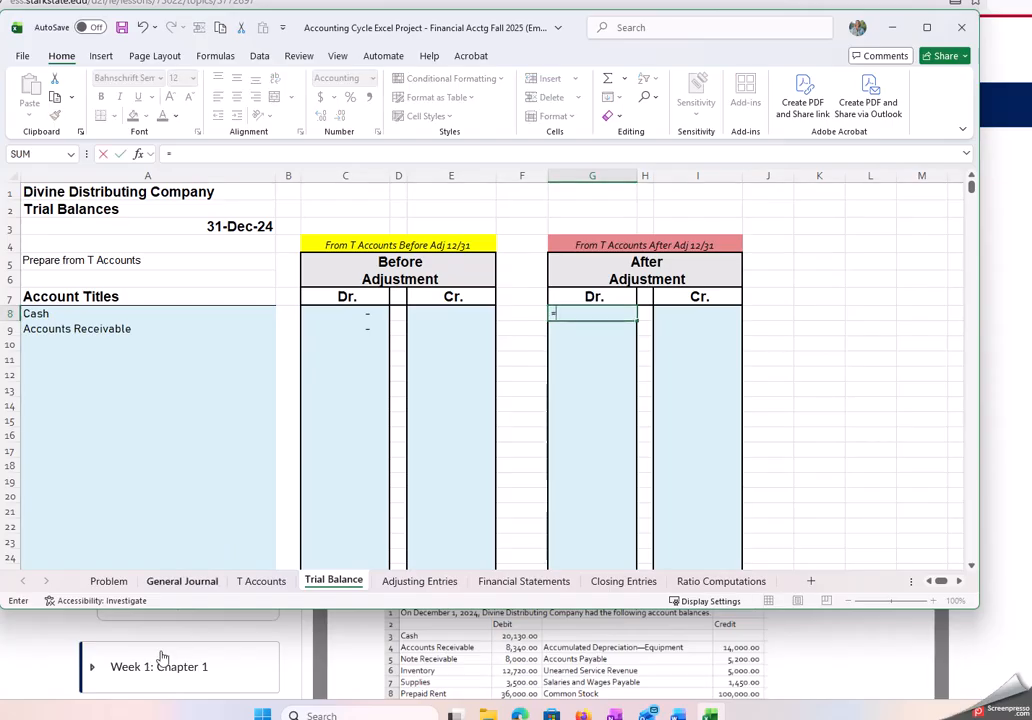
left_click(267, 585)
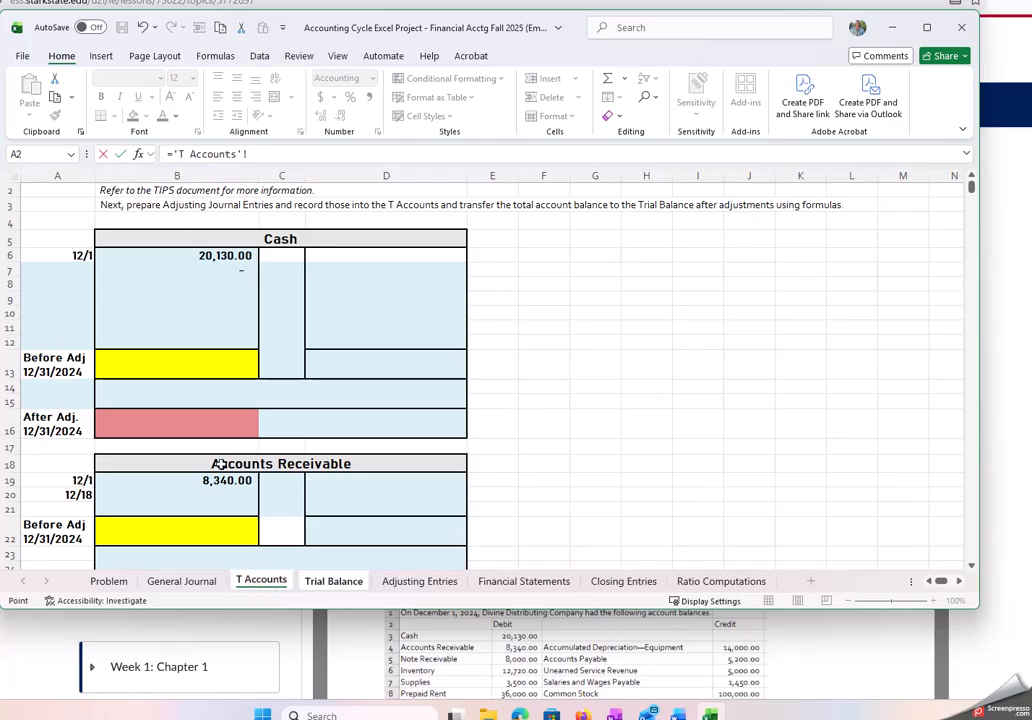
left_click(203, 426)
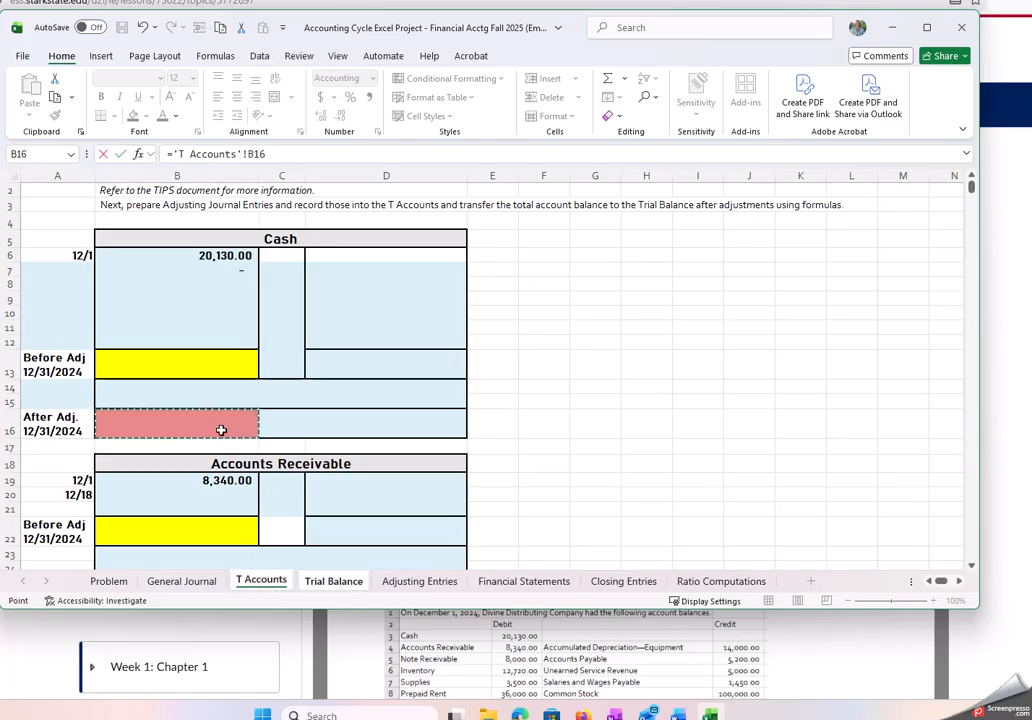
key("Return")
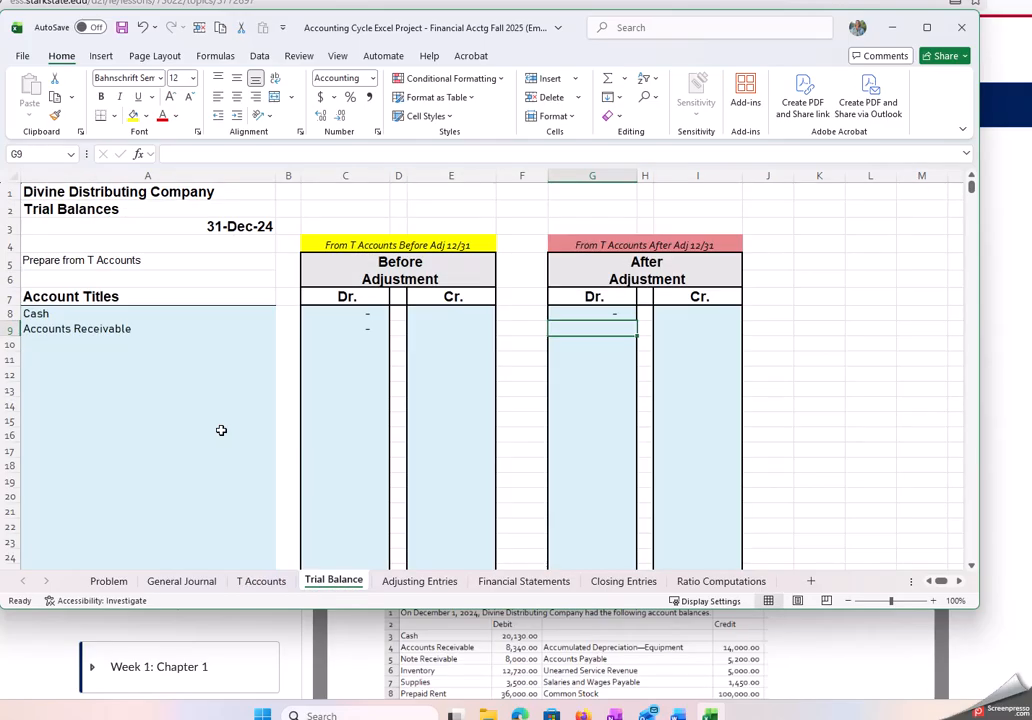
- Link Accounts Receivable's After Adjustment debit in G9 to the red After Adj. balance of its T account with ='T Accounts'!B25
type("=")
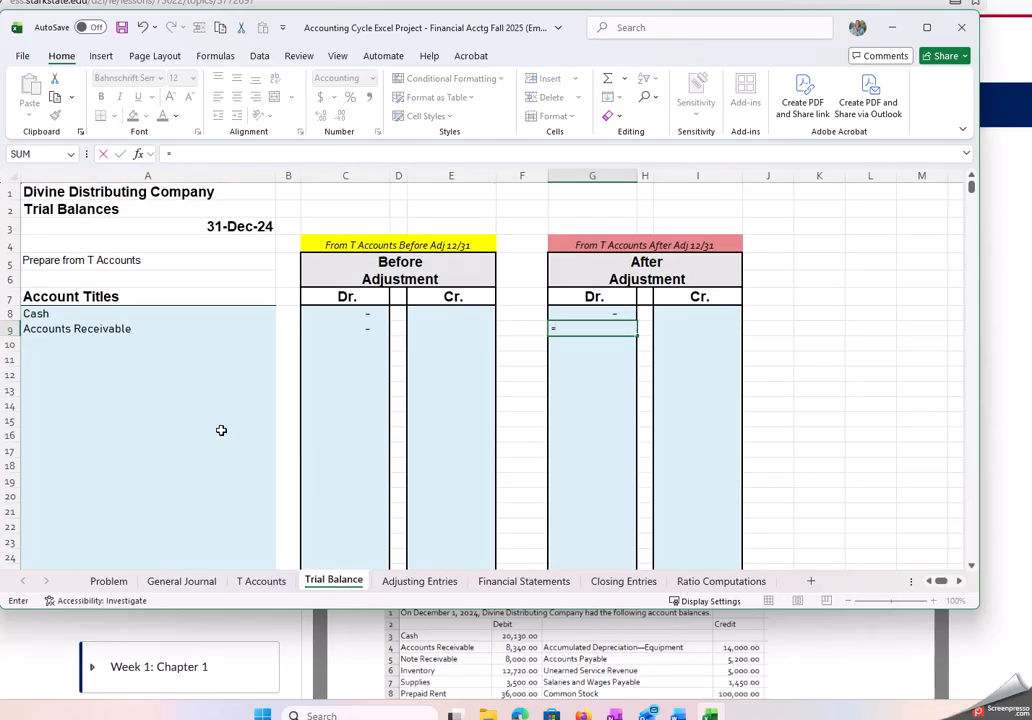
left_click(252, 581)
left_click(228, 510)
key("Down")
key("Down")
key("Down")
key("Down")
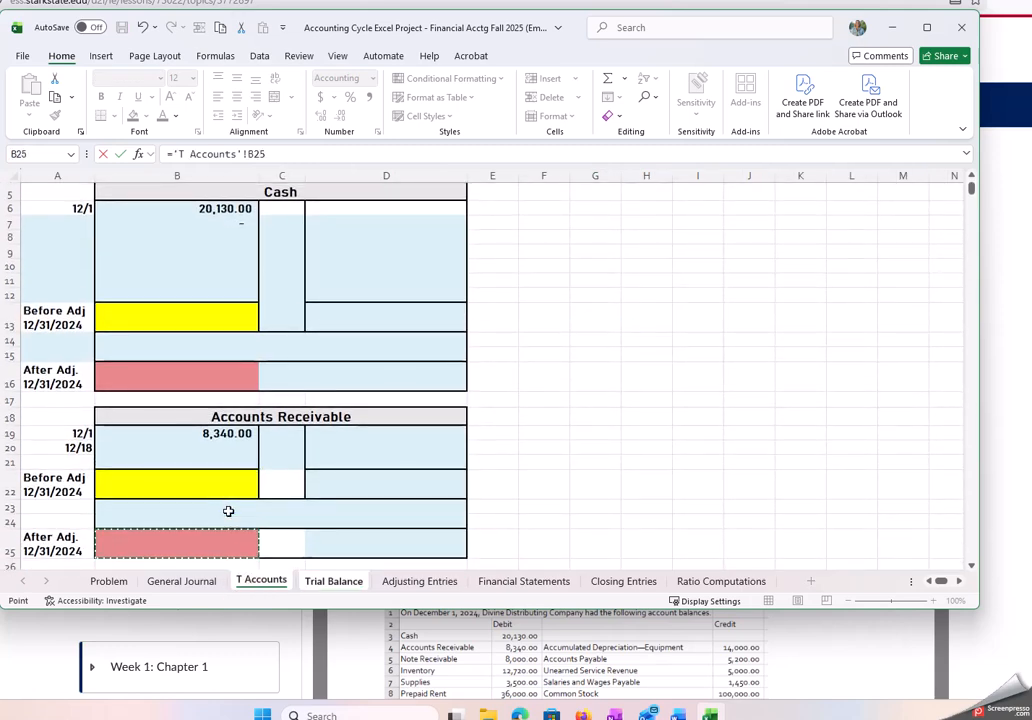
key("Return")
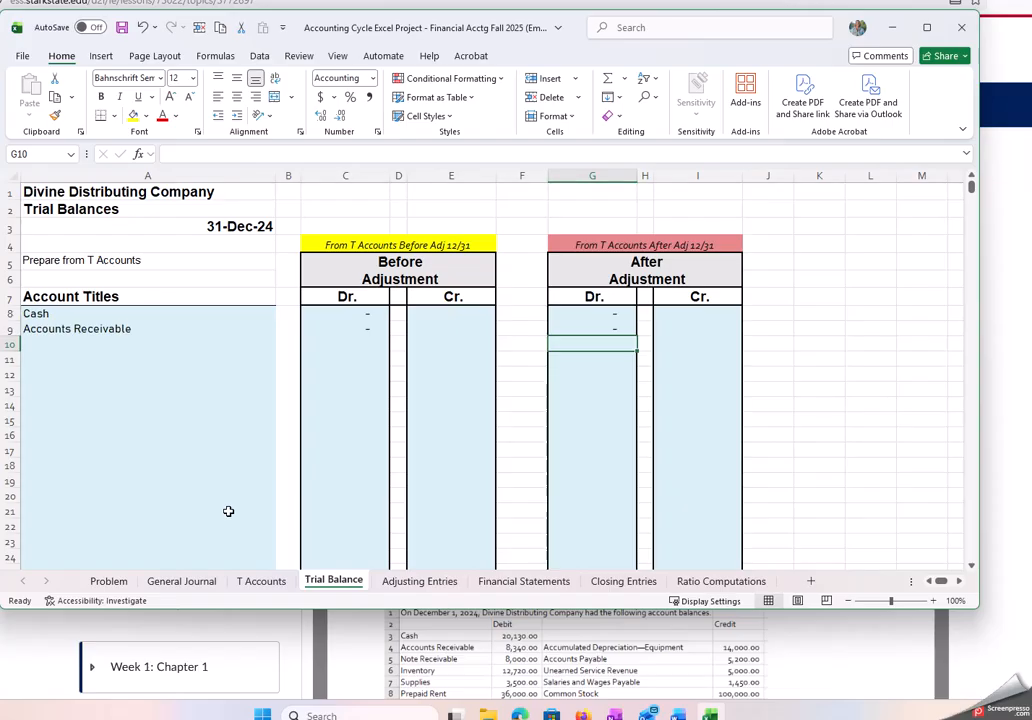
- Examine the adjustment data on the Problem sheet and how it relates to the T Accounts, Trial Balance and Adjusting Entries sheets
left_click(268, 582)
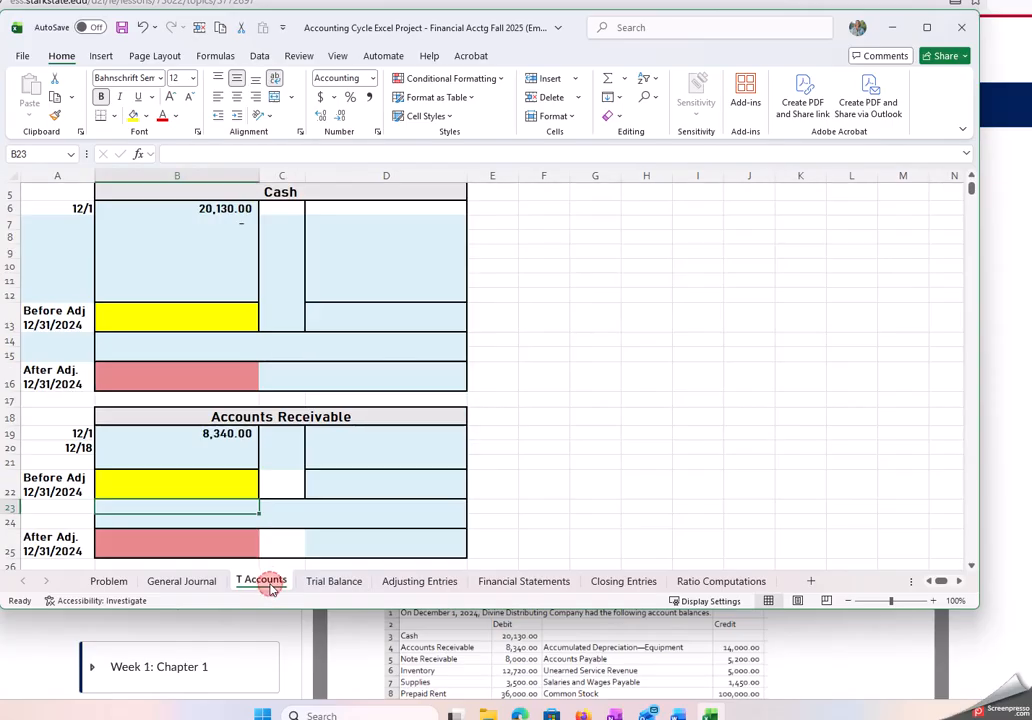
left_click(328, 584)
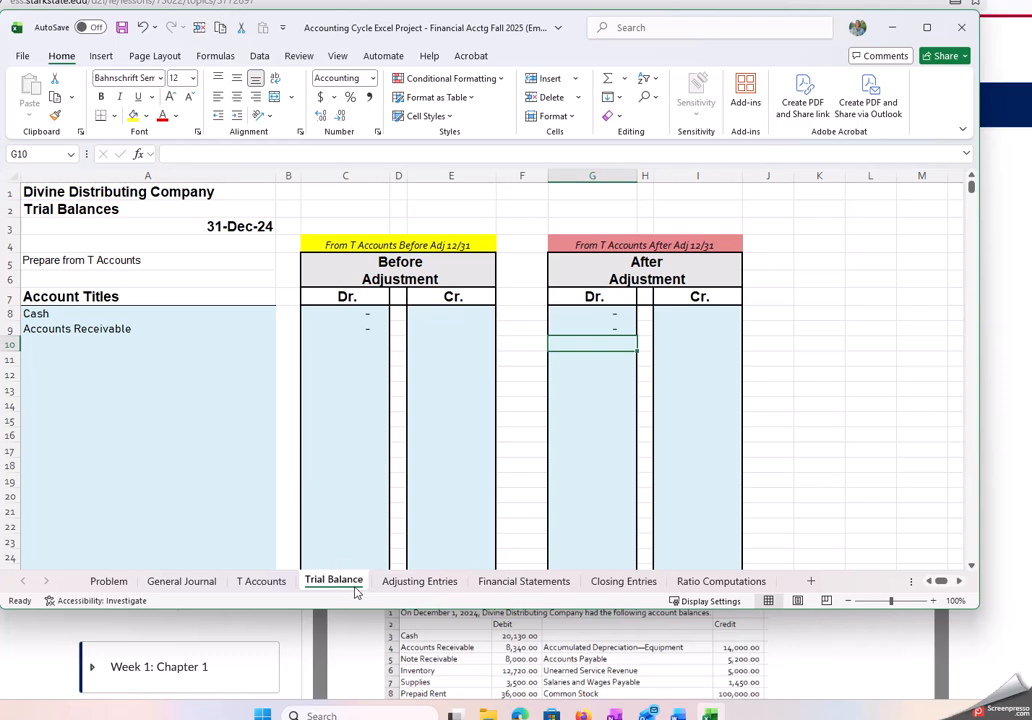
left_click(416, 584)
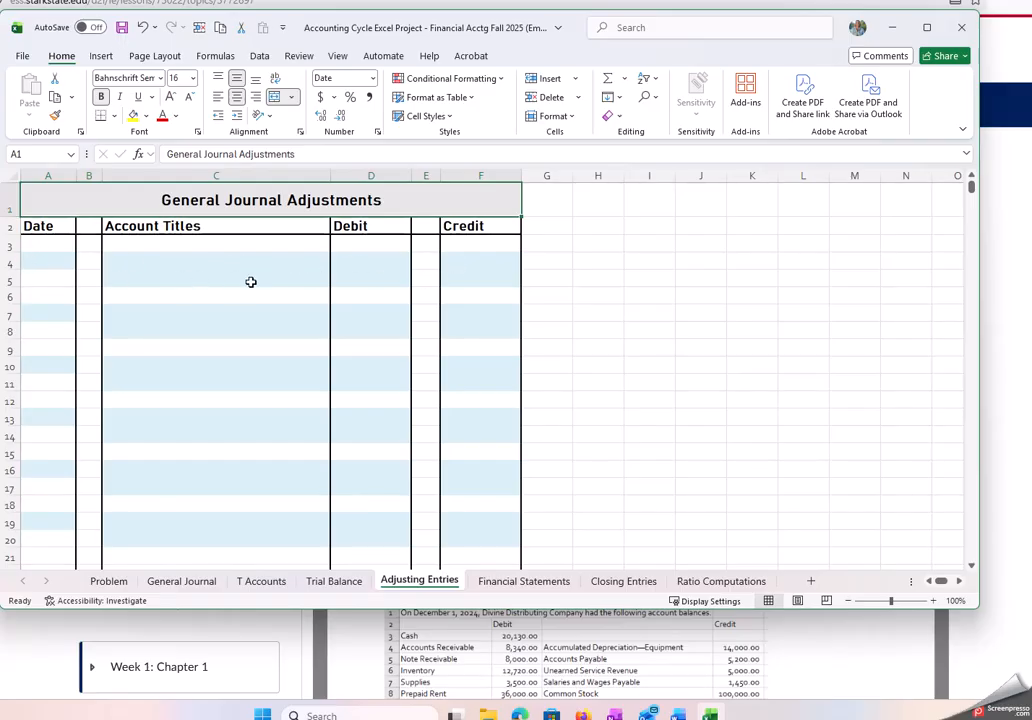
left_click(124, 585)
left_click(166, 394)
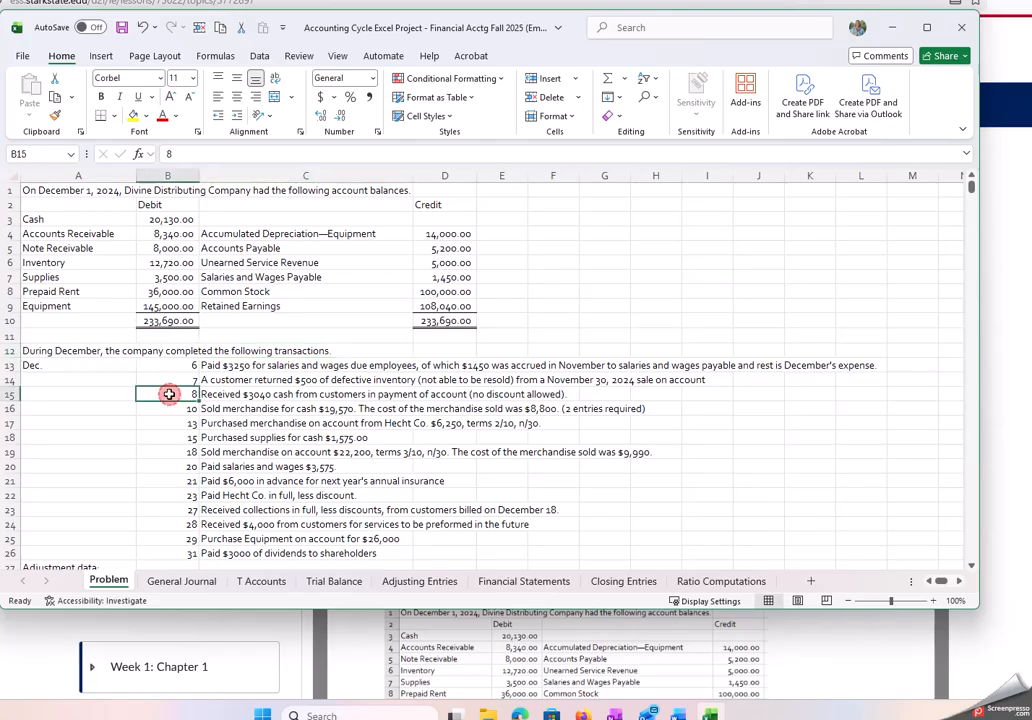
key("Down")
key("Down")
key("Down")
key("Down")
key("Down")
key("Down")
key("Down")
key("Down")
key("Down")
key("Down")
key("Down")
key("Down")
key("Down")
key("Down")
key("Down")
key("Down")
key("Down")
key("Down")
key("Down")
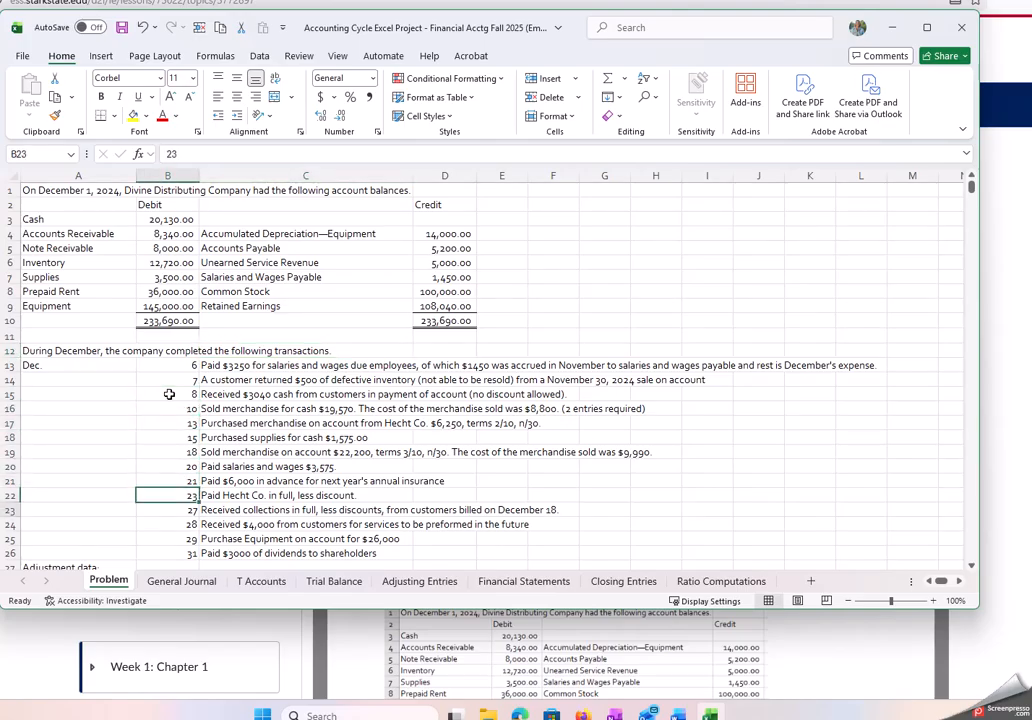
key("Up")
key("Up")
key("Up")
key("Up")
key("Up")
key("Up")
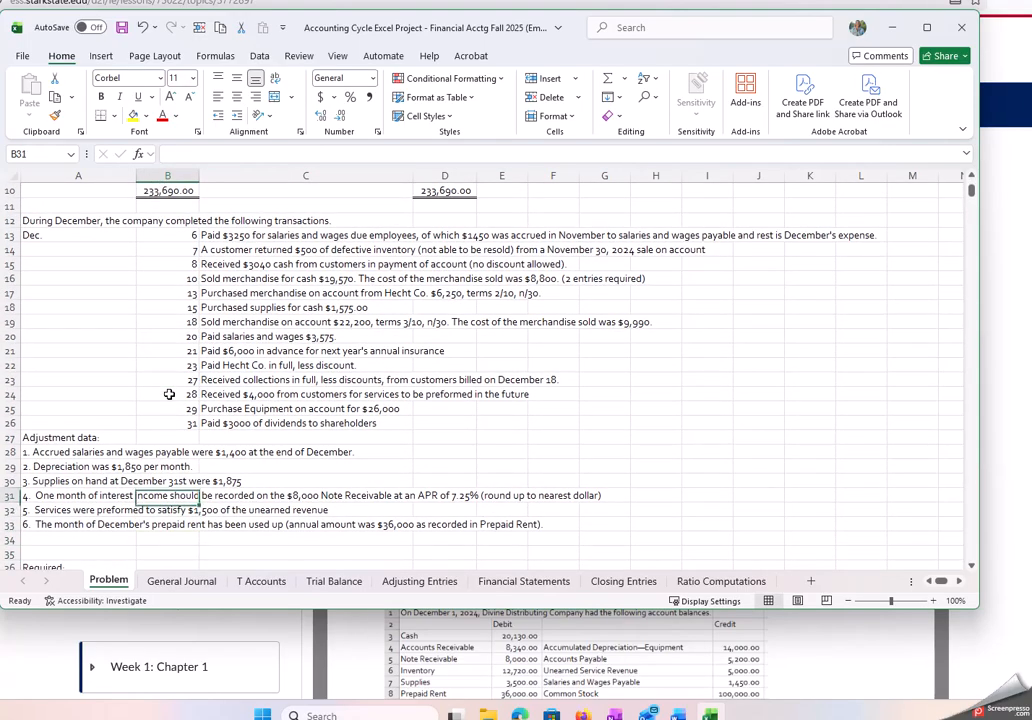
key("Down")
key("Down")
key("Down")
key("Down")
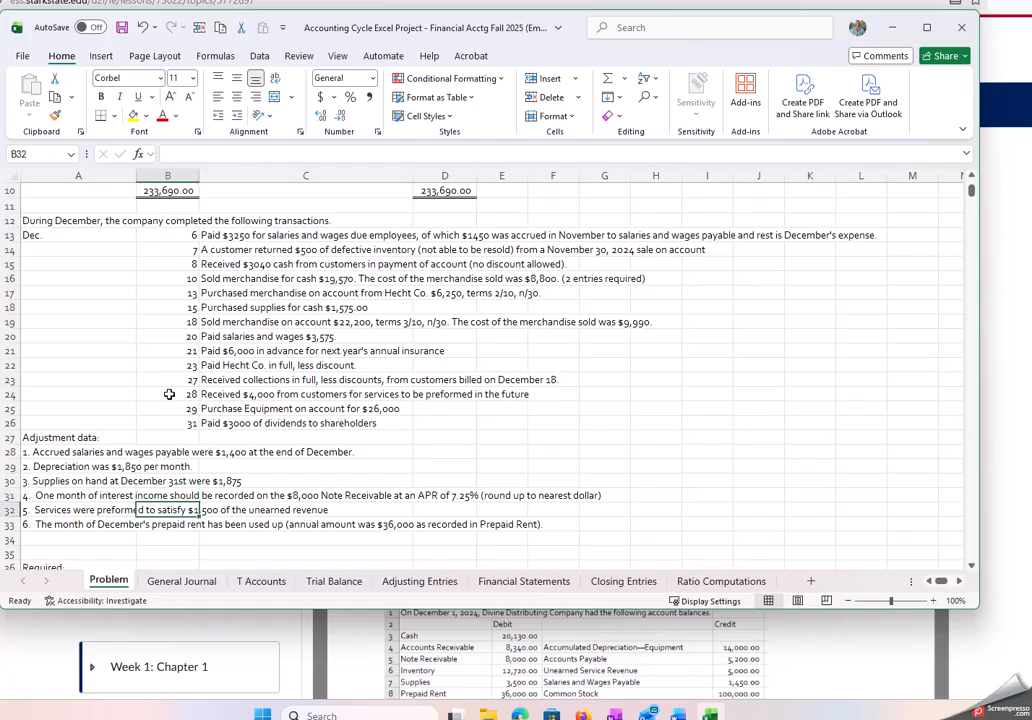
left_click(417, 585)
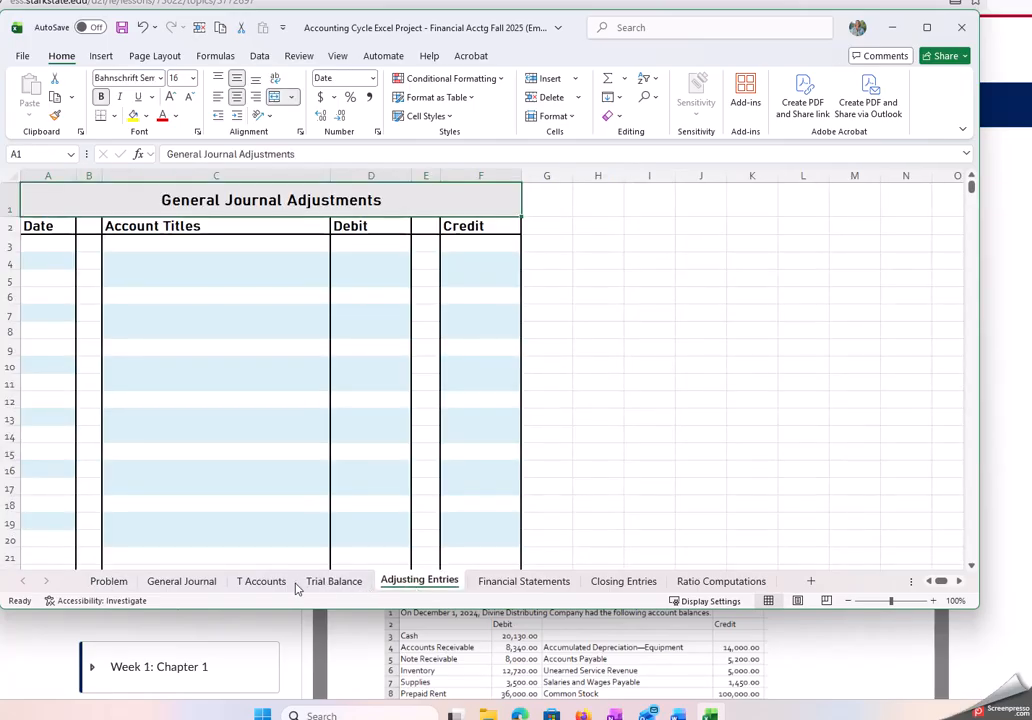
left_click(328, 583)
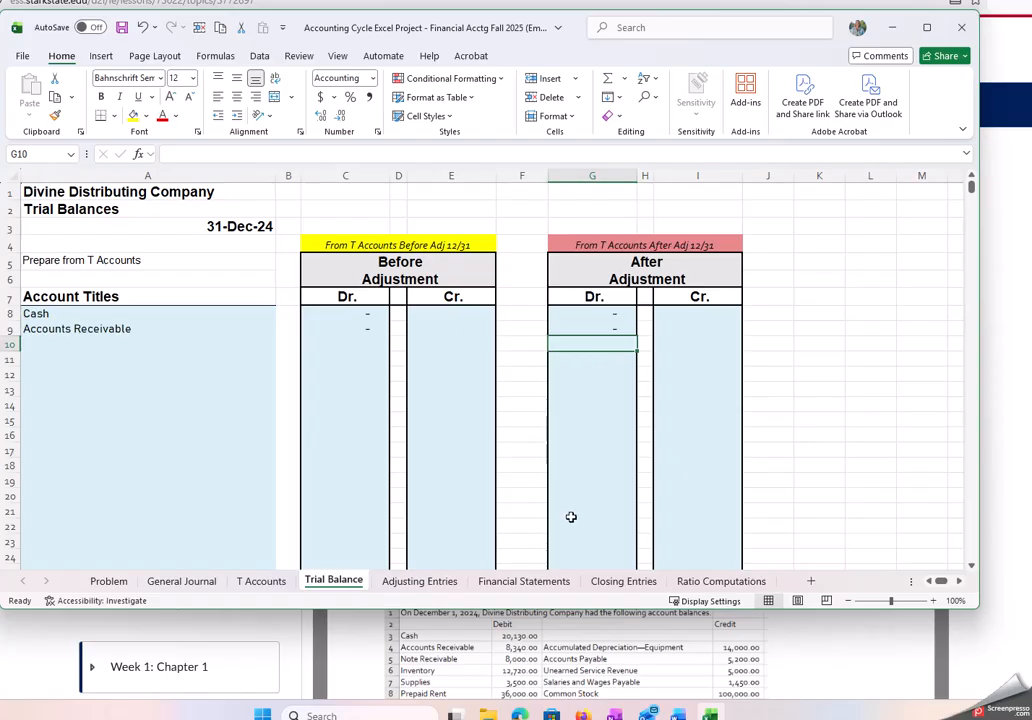
left_click(434, 583)
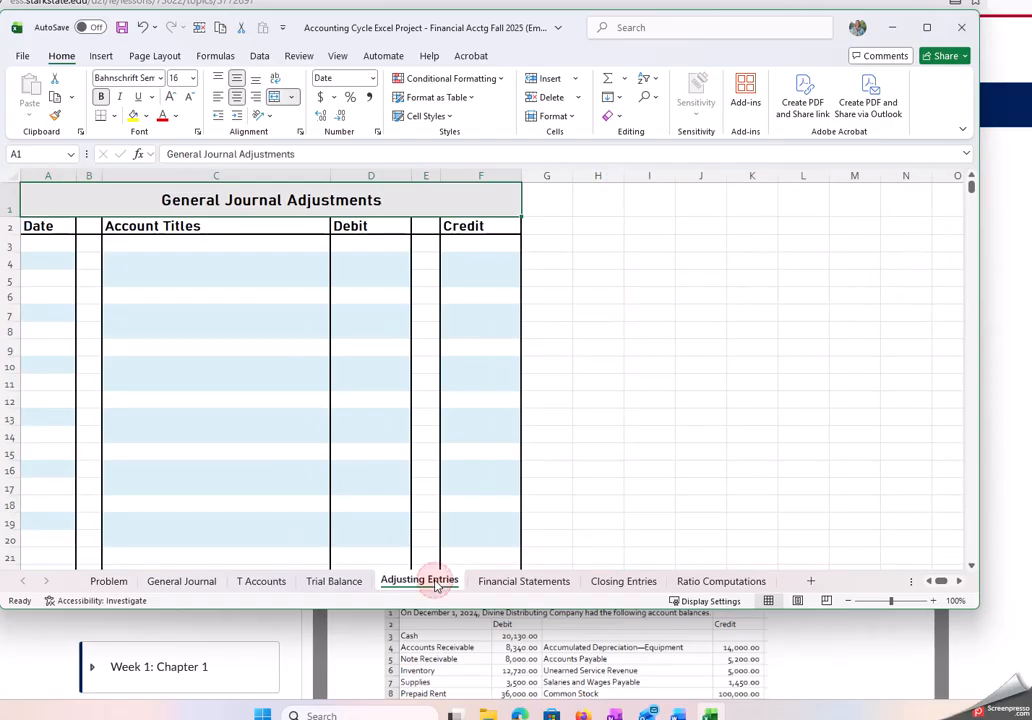
- Link B23 of the Accounts Receivable T account to the first adjusting debit with ='Adjusting Entries'!D4 and return to the Trial Balance sheet
left_click(262, 583)
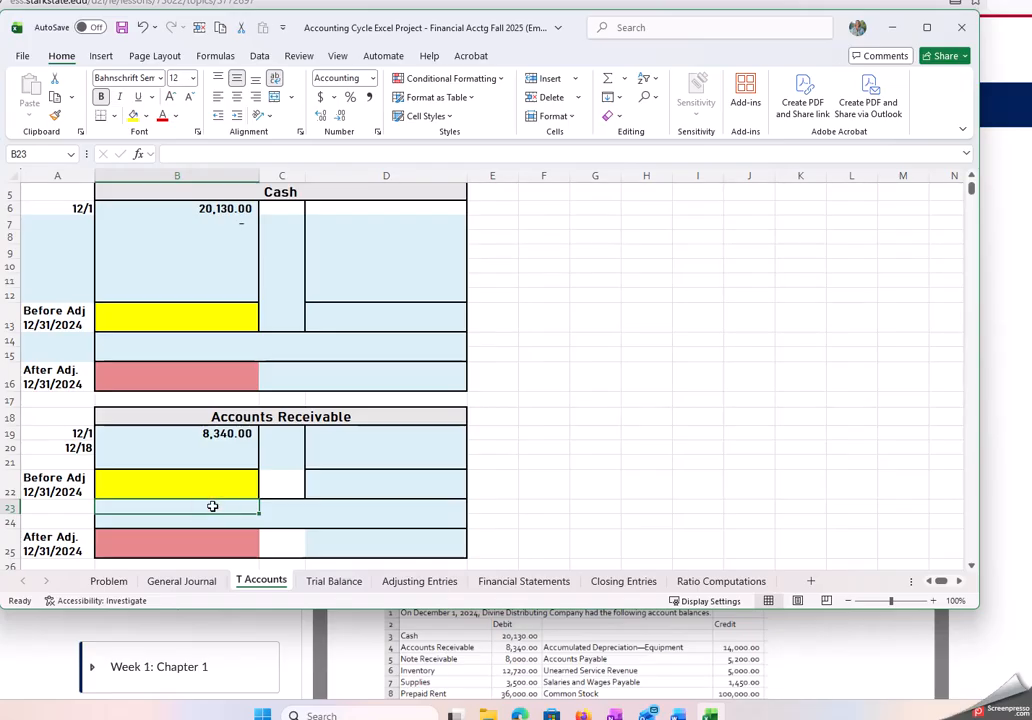
type("=")
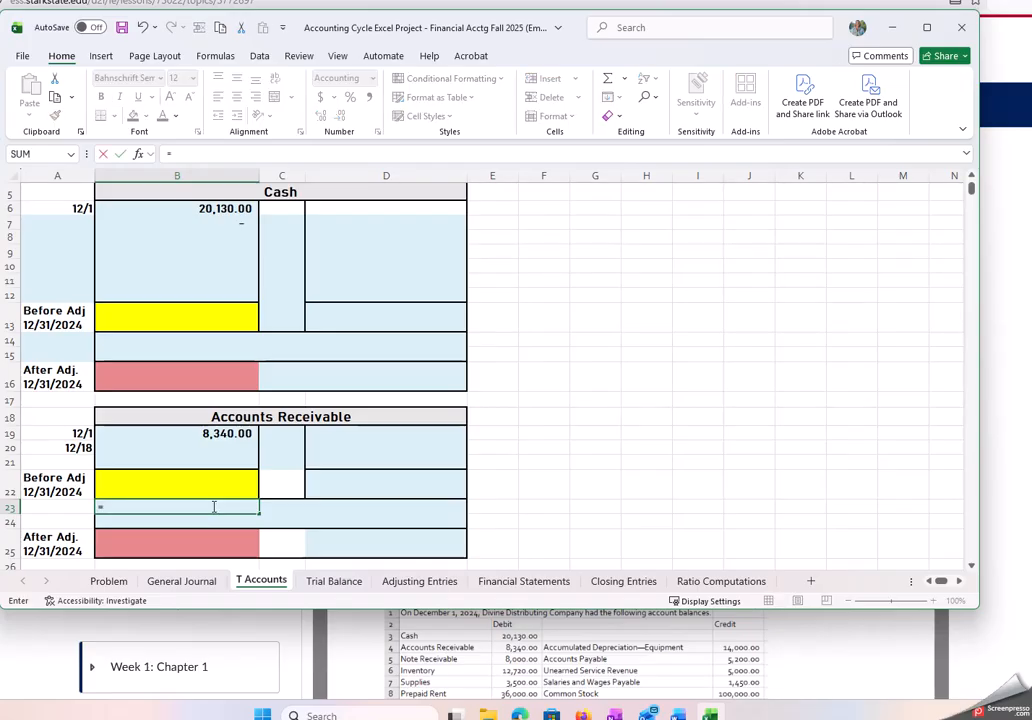
left_click(408, 581)
left_click(370, 266)
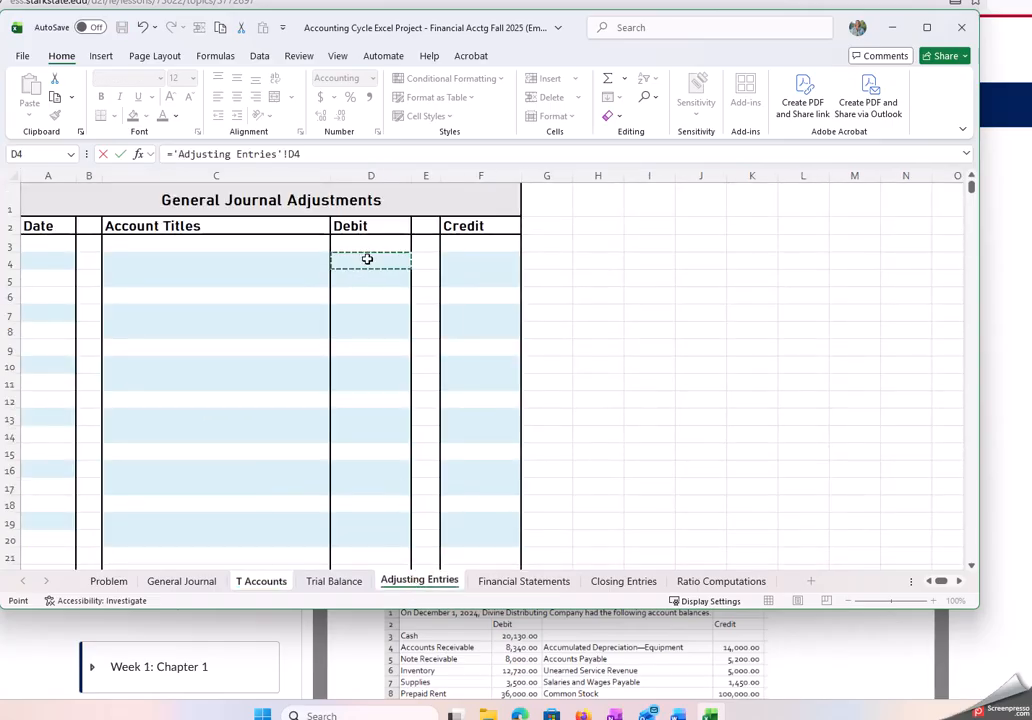
key("Return")
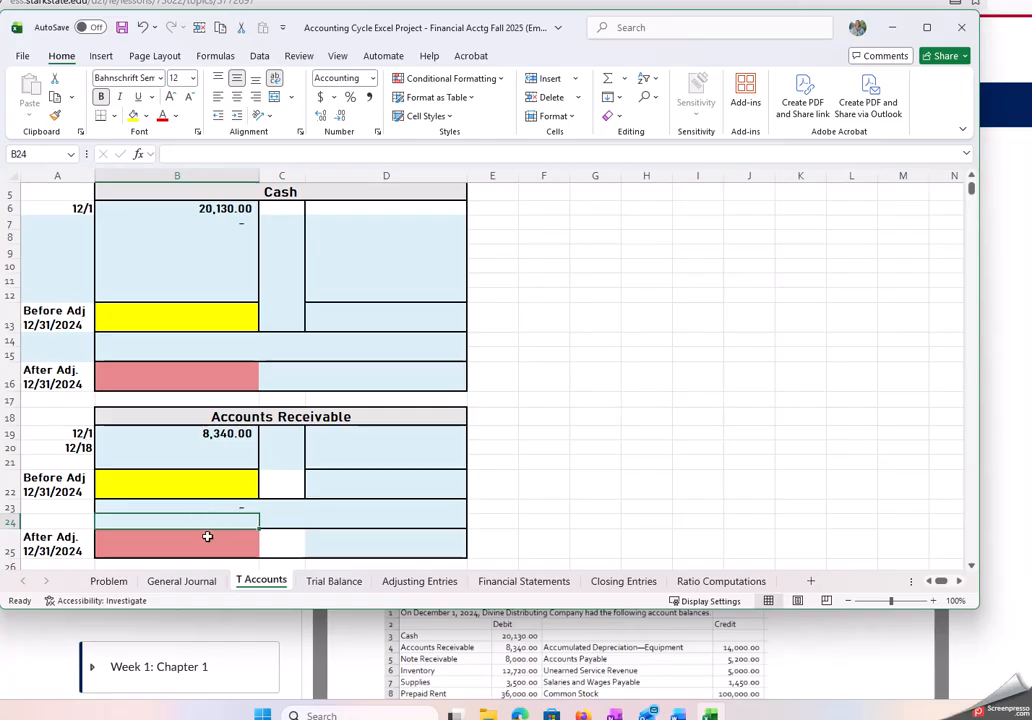
left_click(336, 582)
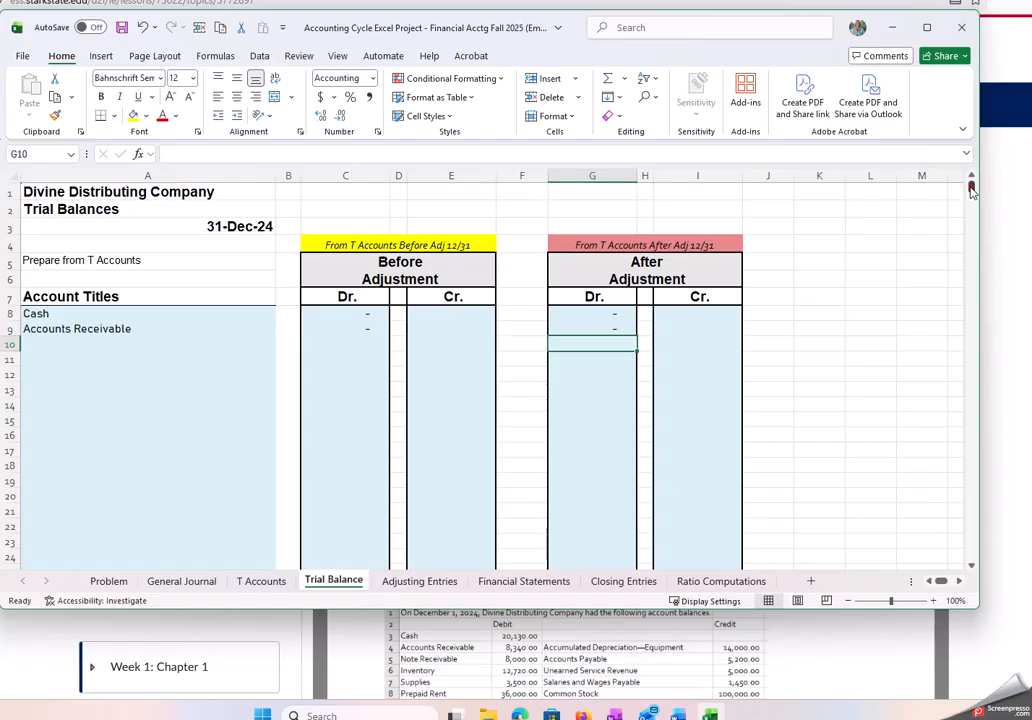
- Examine the total rows beneath the debit and credit columns on the Trial Balance, General Journal and Adjusting Entries sheets
left_click_drag(971, 190, 970, 196)
left_click(334, 461)
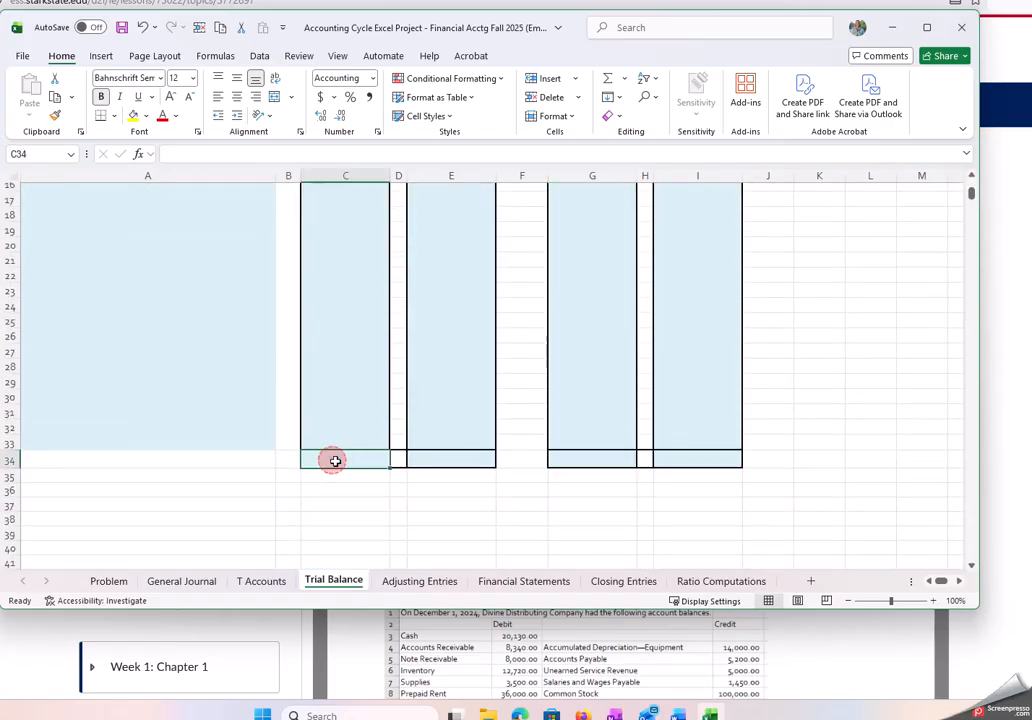
left_click(446, 464)
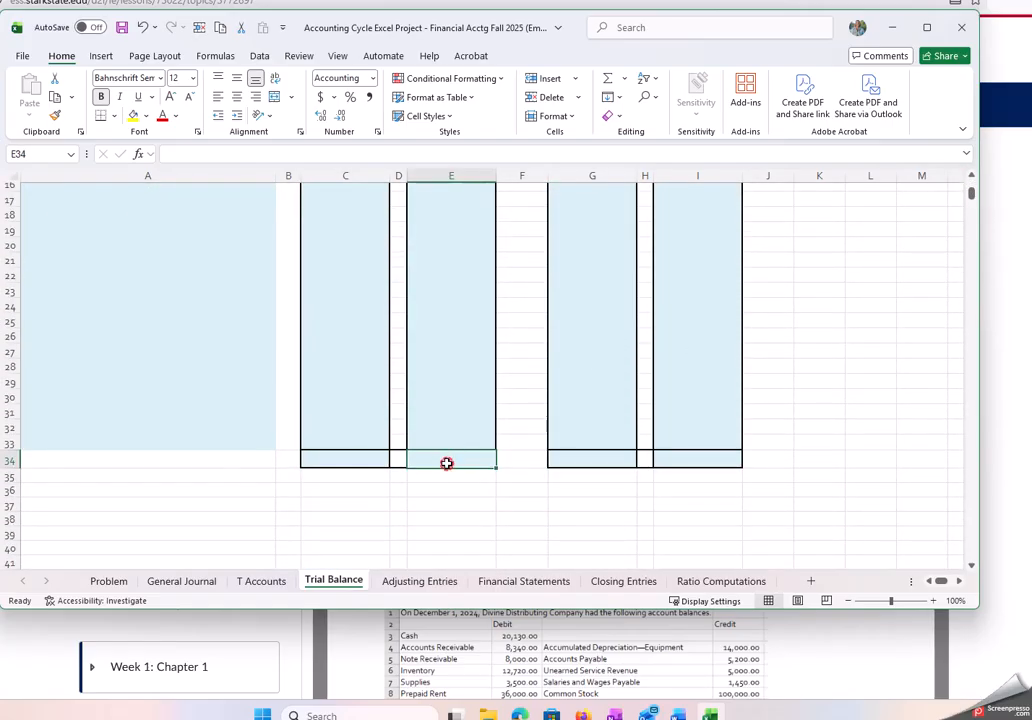
left_click(205, 583)
scroll(326, 428, "down", 2)
scroll(326, 428, "down", 11)
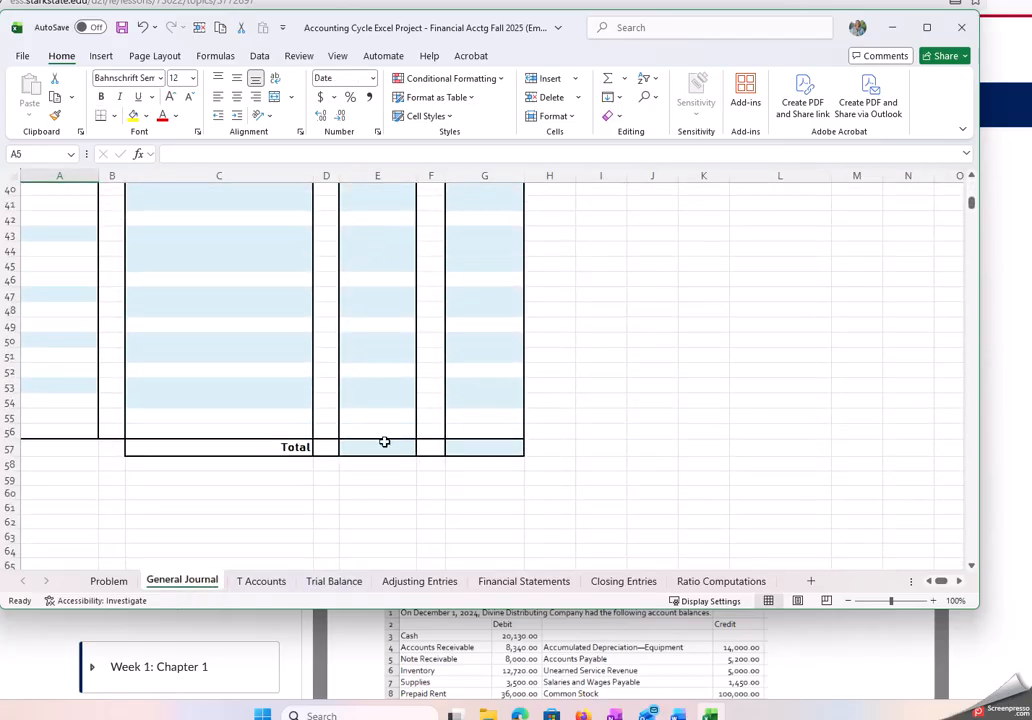
left_click(378, 446)
left_click(470, 447)
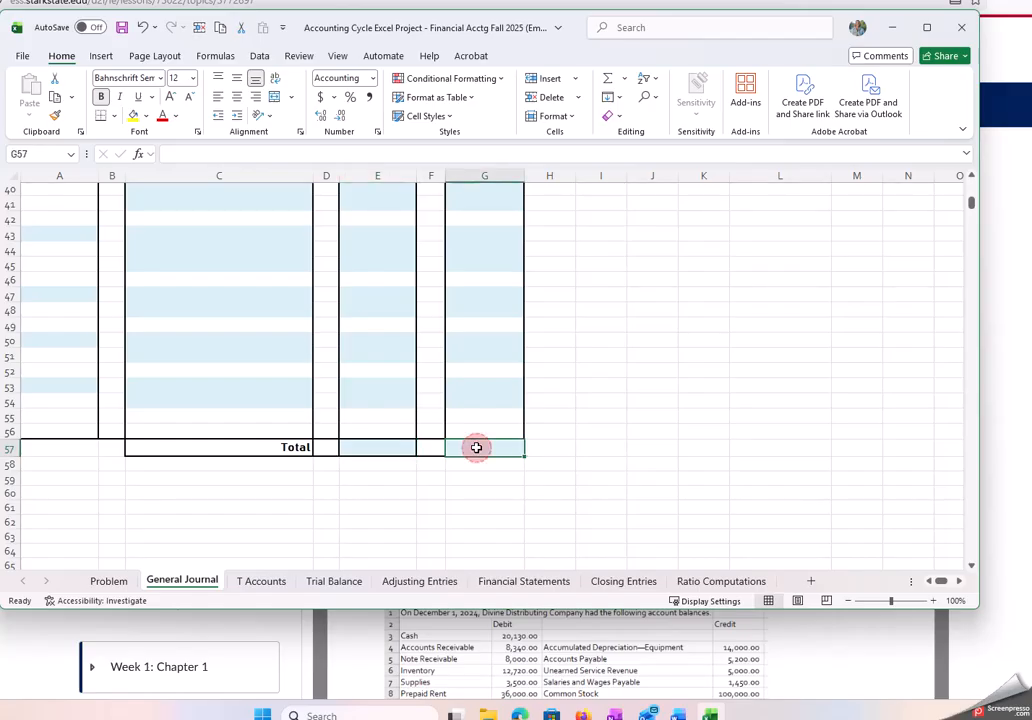
left_click(415, 582)
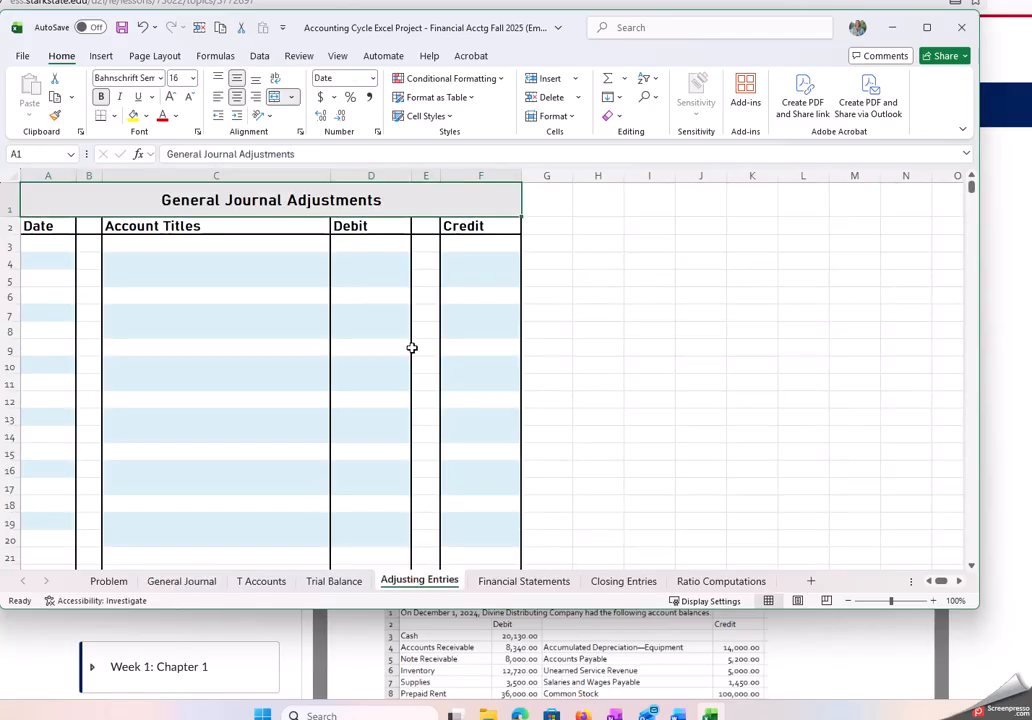
scroll(411, 341, "down", 2)
left_click(369, 495)
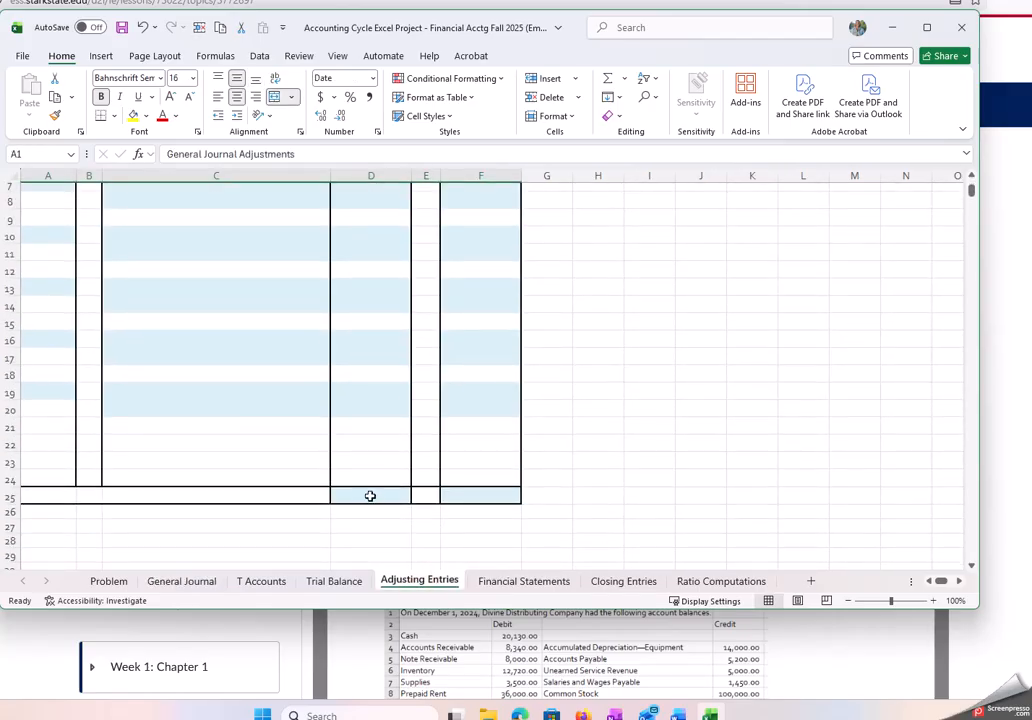
left_click(480, 496)
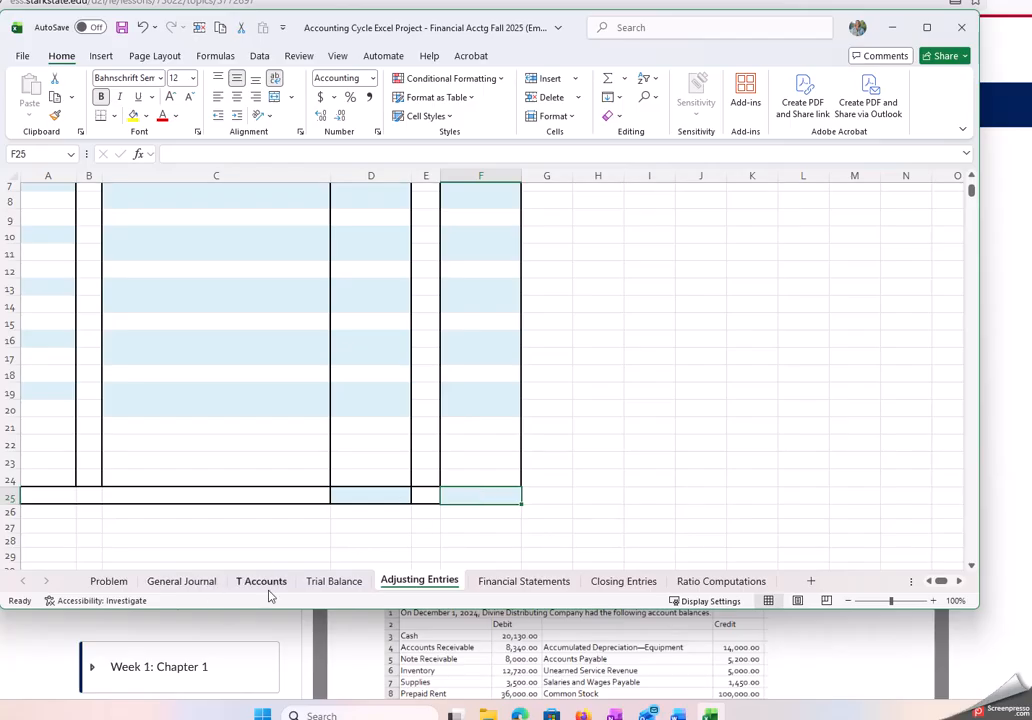
- Total the General Journal's debit column in E57 with AutoSum, selecting the debit cells above it as the range
left_click(178, 582)
left_click(382, 447)
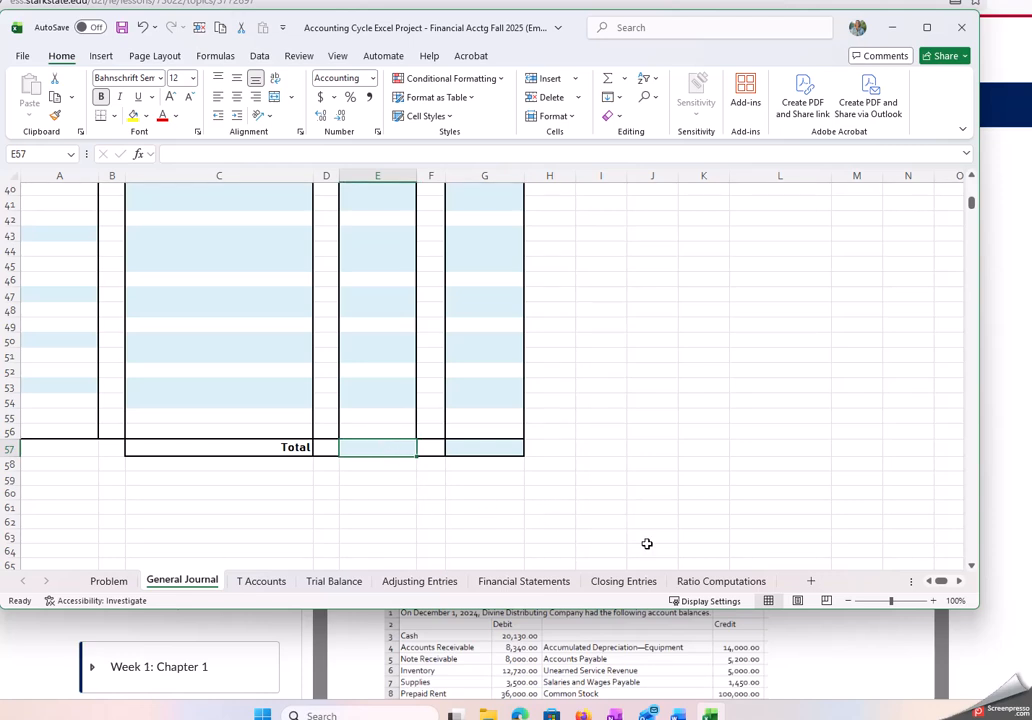
mouse_move(967, 209)
left_mouse_down()
mouse_move(970, 189)
mouse_move(975, 220)
mouse_move(970, 201)
left_mouse_up()
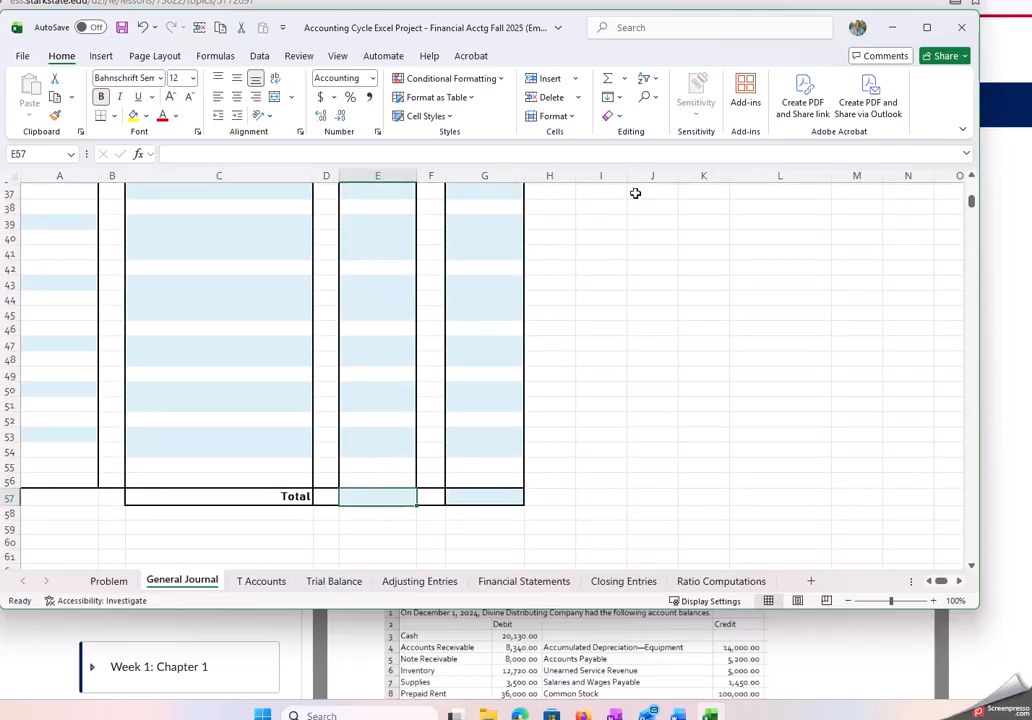
left_click(607, 78)
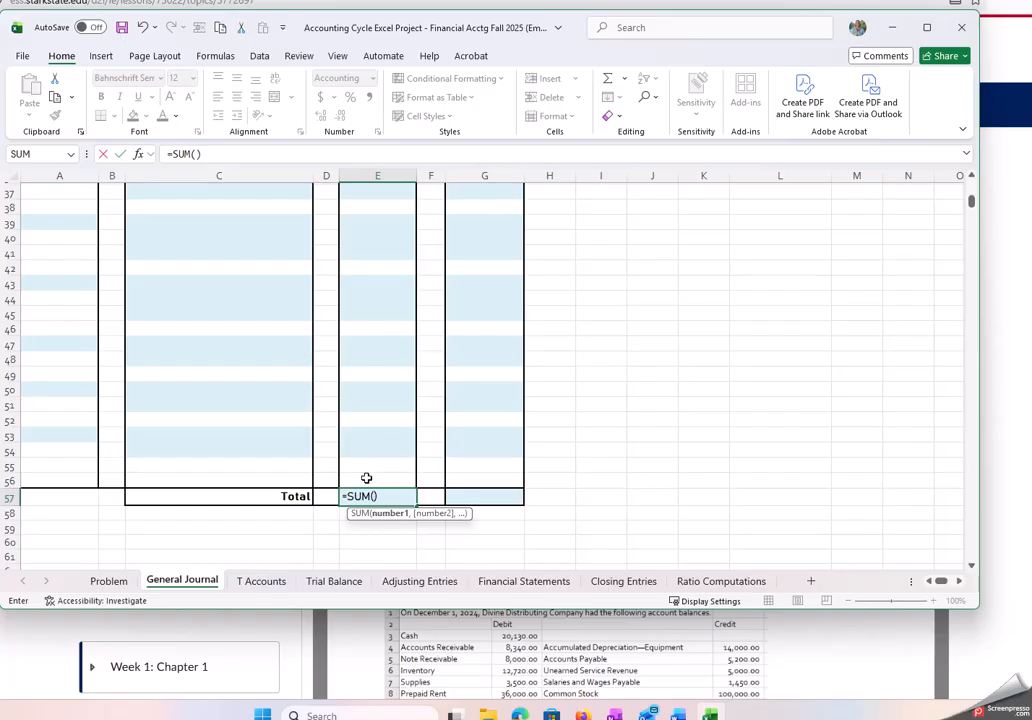
left_click_drag(366, 478, 371, 256)
key("Return")
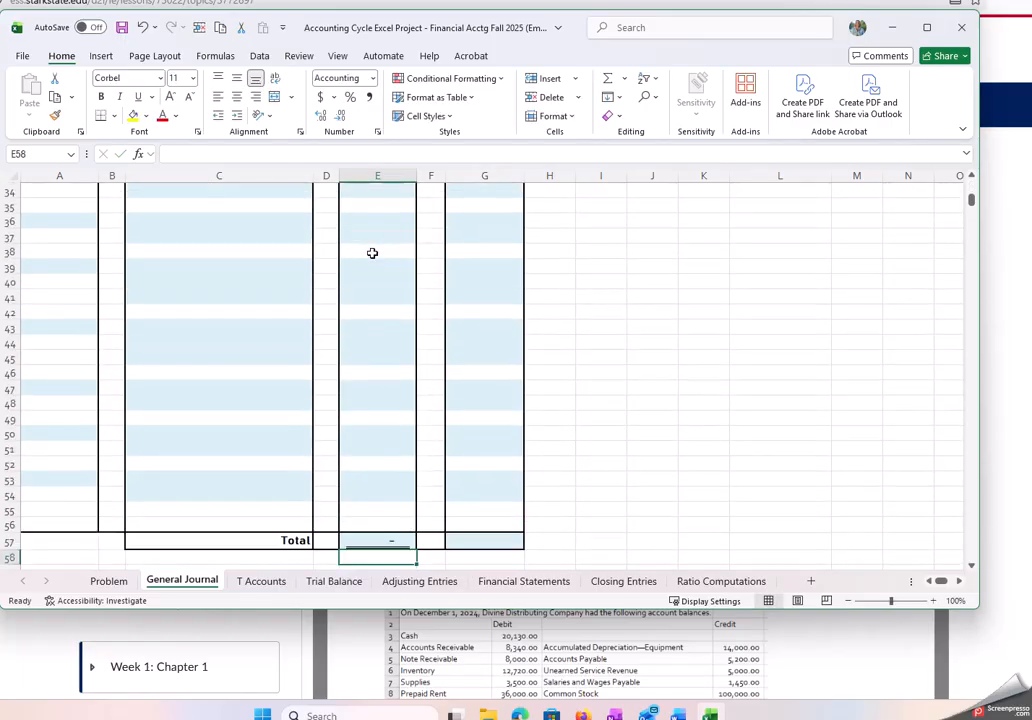
- Total the General Journal's credit column in G57 with AutoSum, selecting the credit cells above it as the range
left_click(493, 543)
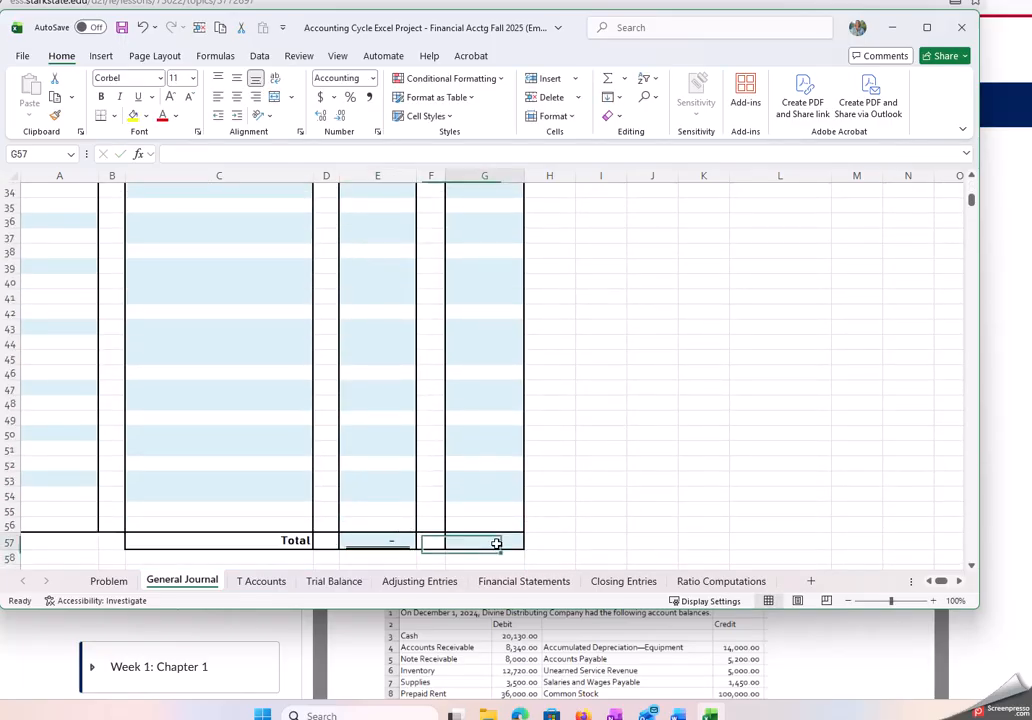
left_click(607, 79)
left_click_drag(495, 526, 495, 251)
key("Return")
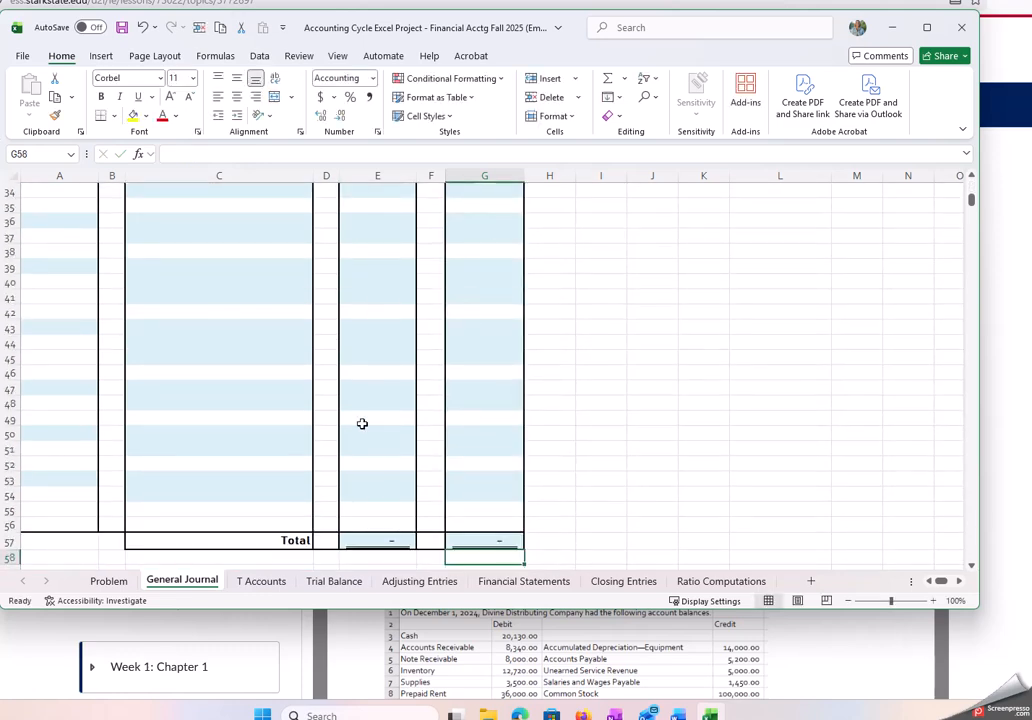
- Examine the income statement section of the Financial Statements sheet, including the heading choices offered for A5
left_click(420, 586)
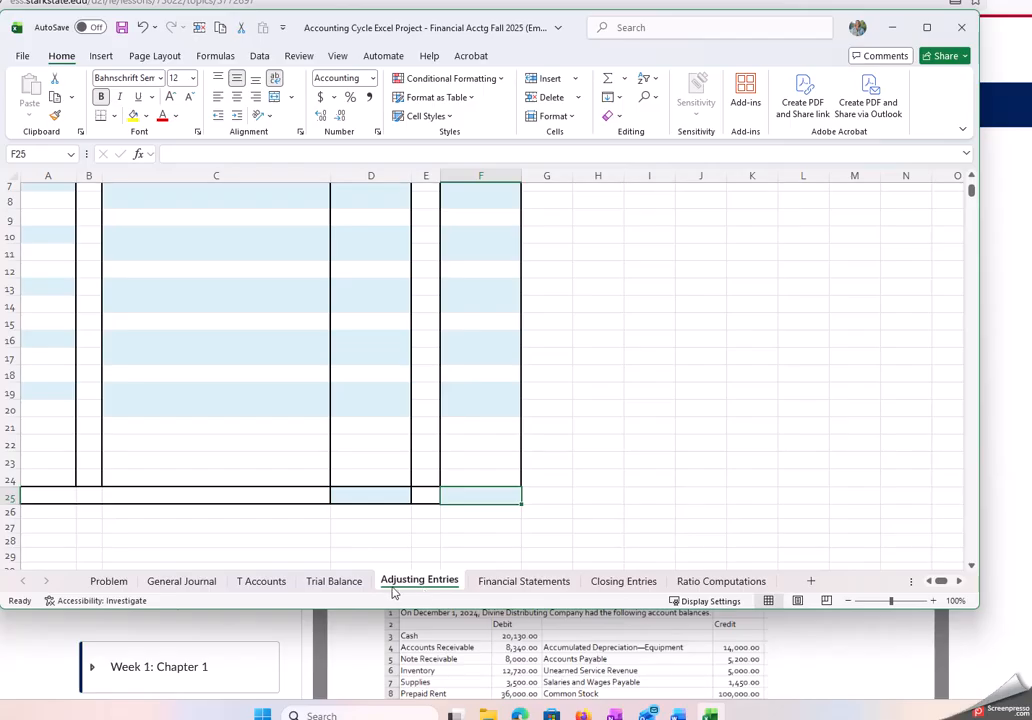
left_click(356, 590)
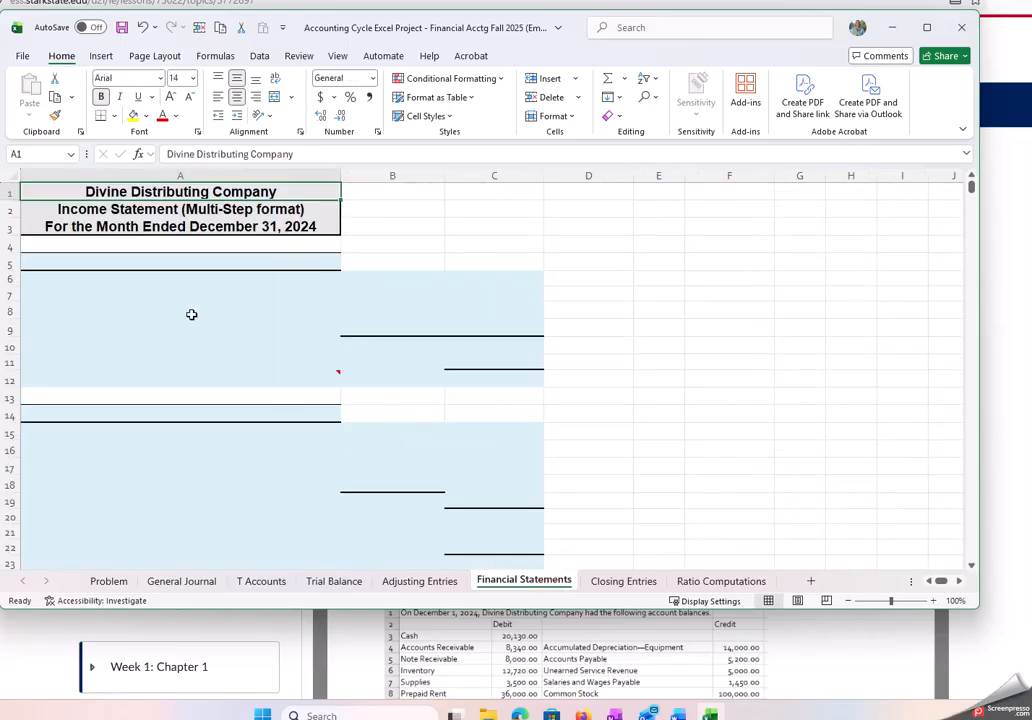
left_click(252, 301)
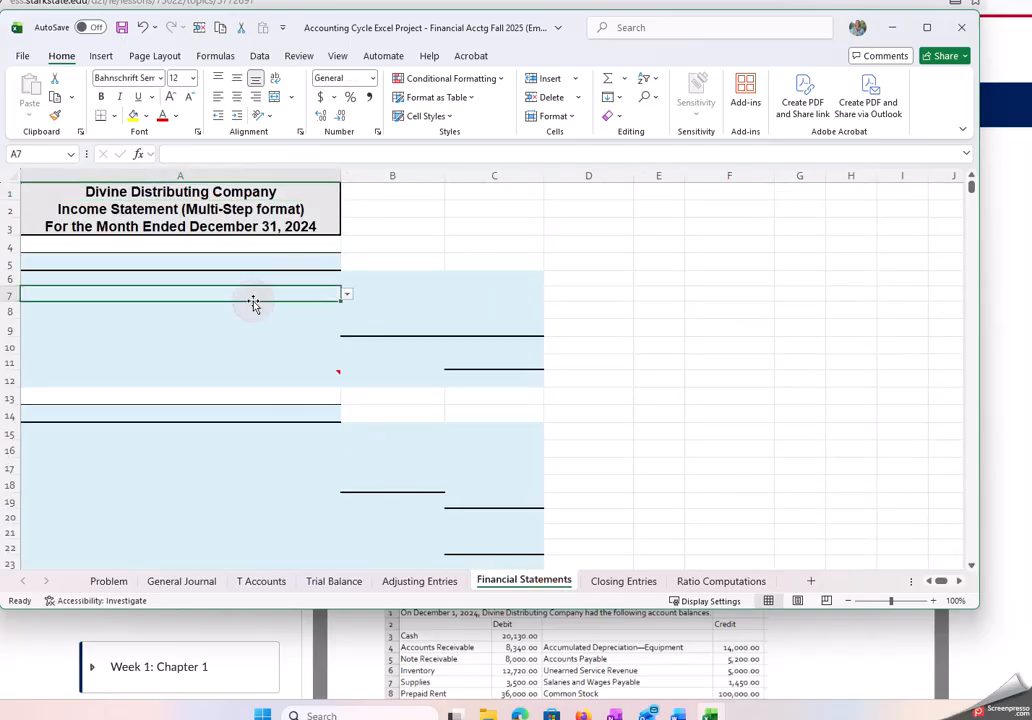
left_click(332, 280)
left_click(311, 258)
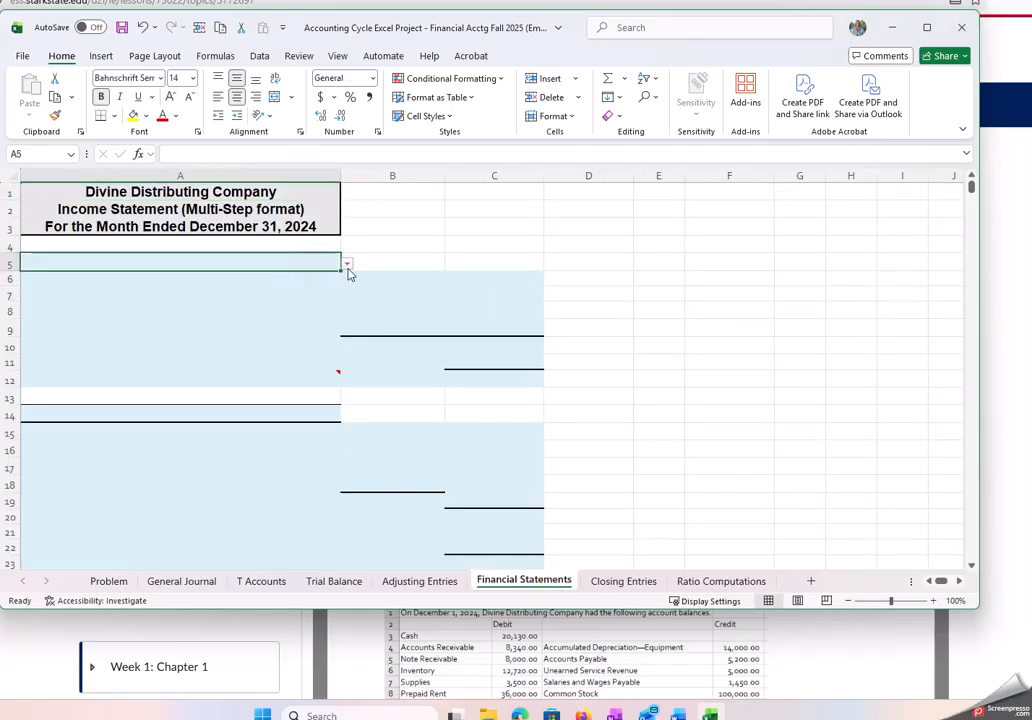
left_click(347, 266)
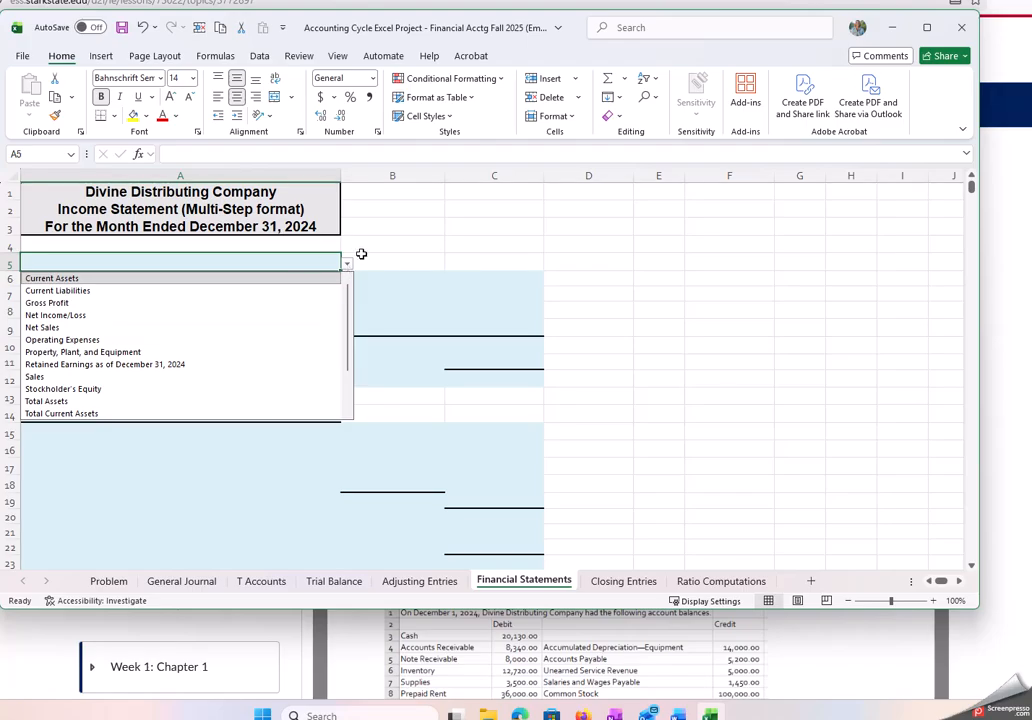
left_click(382, 248)
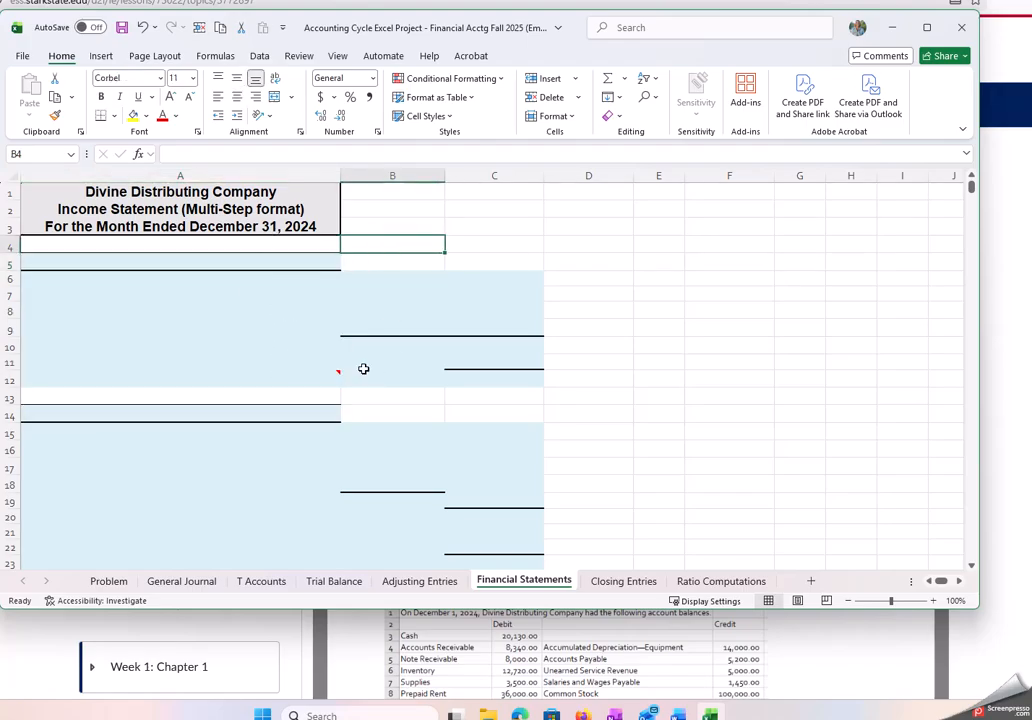
left_click(300, 415)
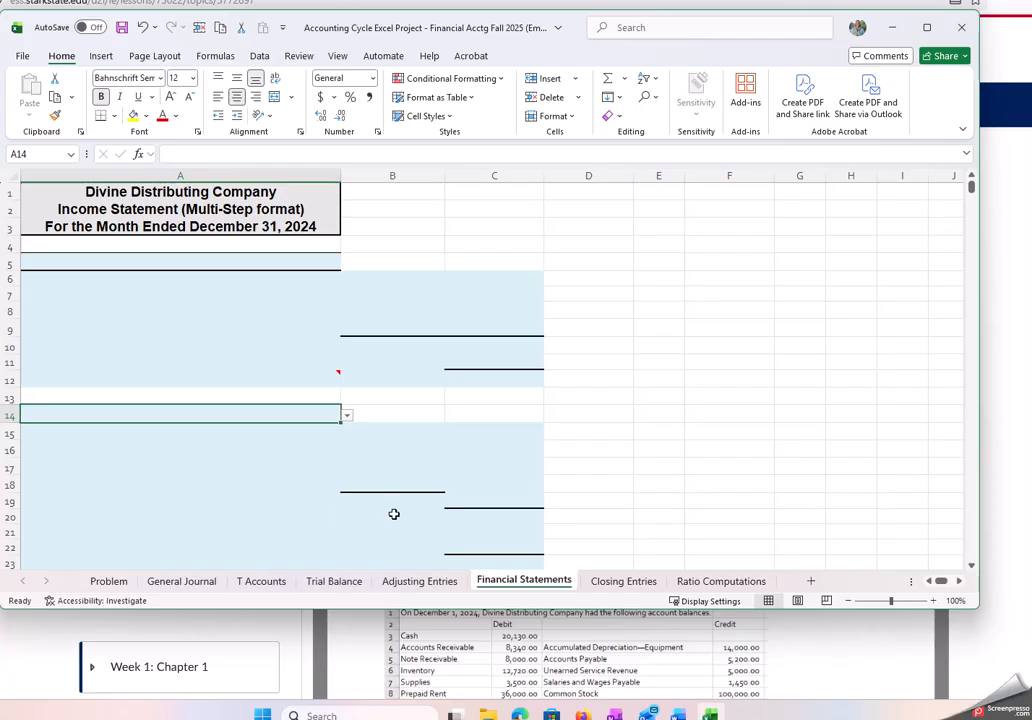
- Examine the layout of the Retained Earnings Statement and Balance Sheet sections on the Financial Statements sheet
scroll(394, 514, "down", 2)
scroll(394, 514, "down", 4)
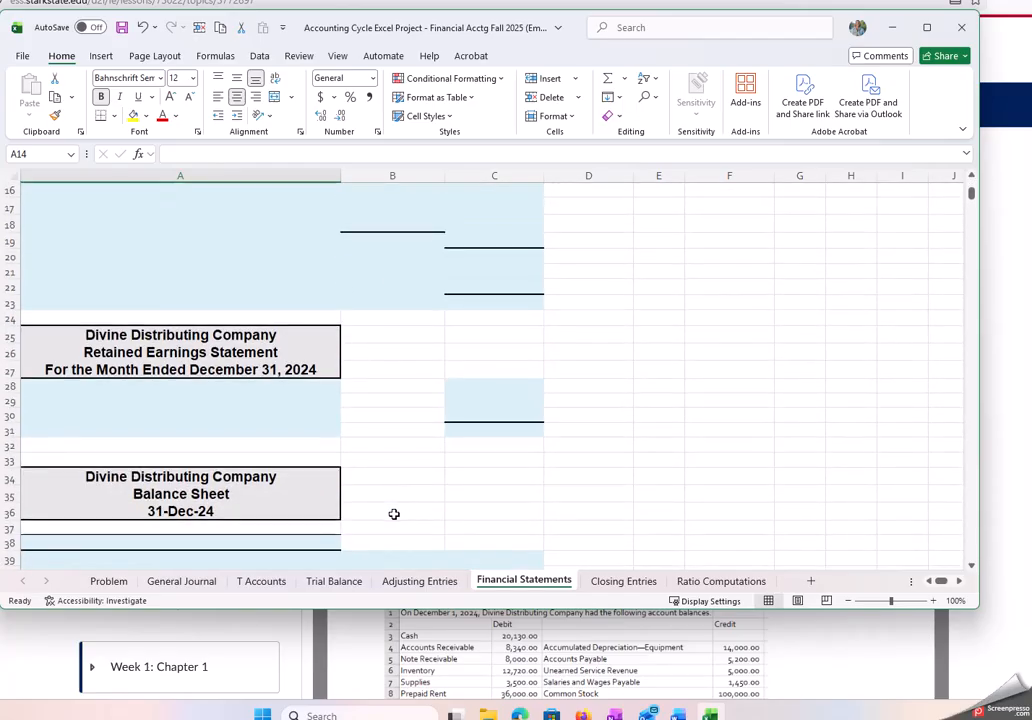
scroll(394, 514, "down", 4)
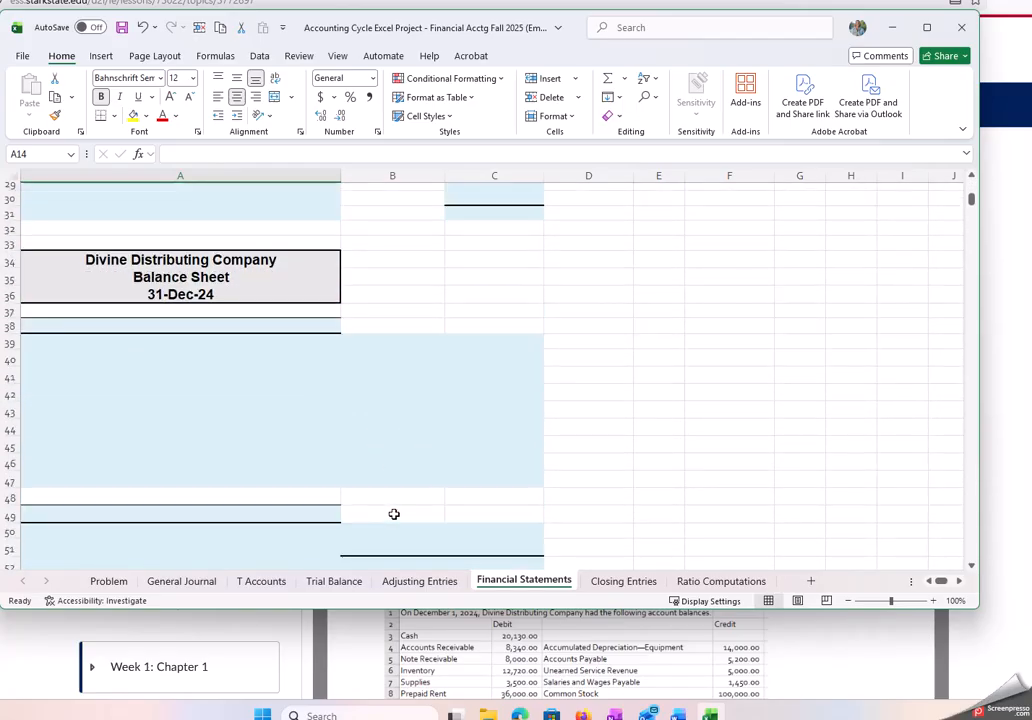
scroll(394, 514, "down", 2)
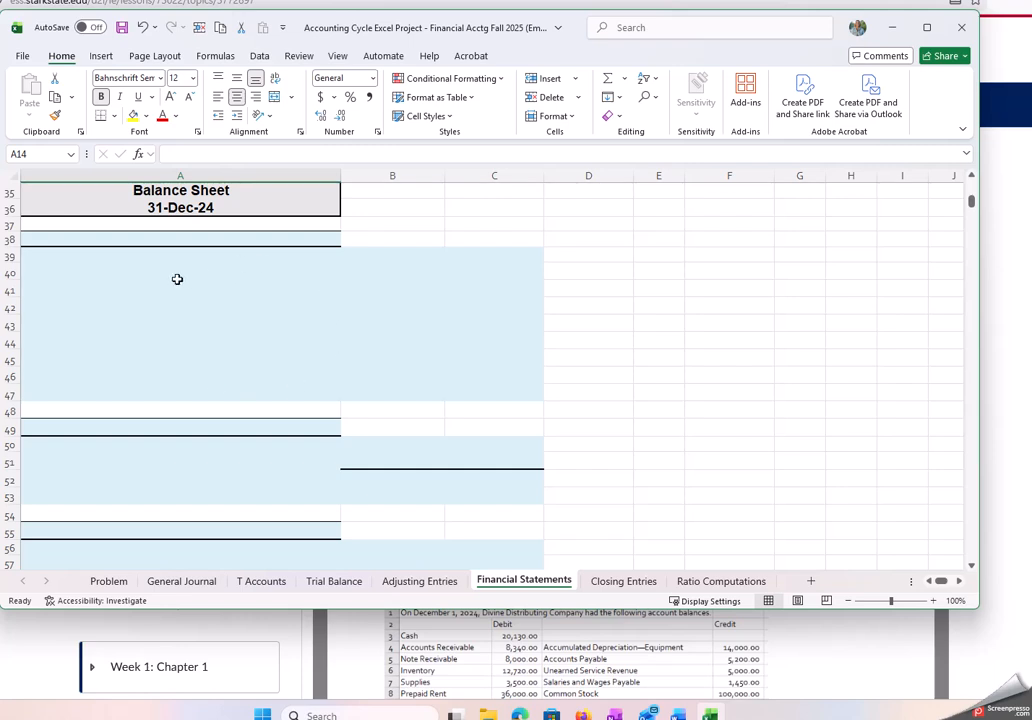
left_click(286, 238)
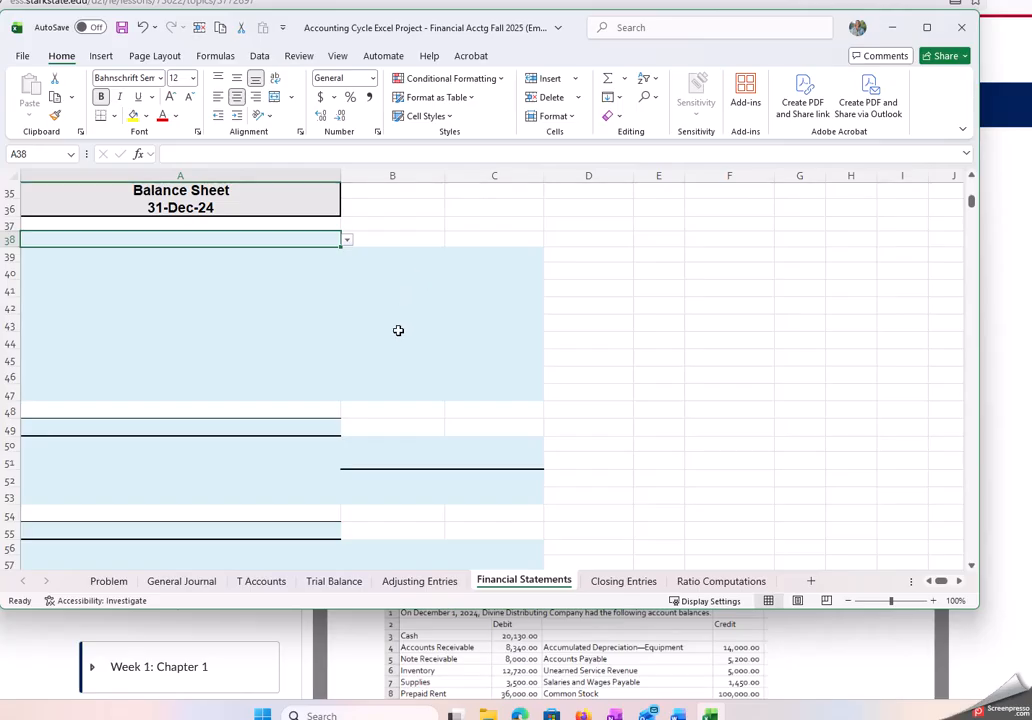
left_click(399, 273)
key("Up")
key("Up")
key("Up")
key("Up")
key("Up")
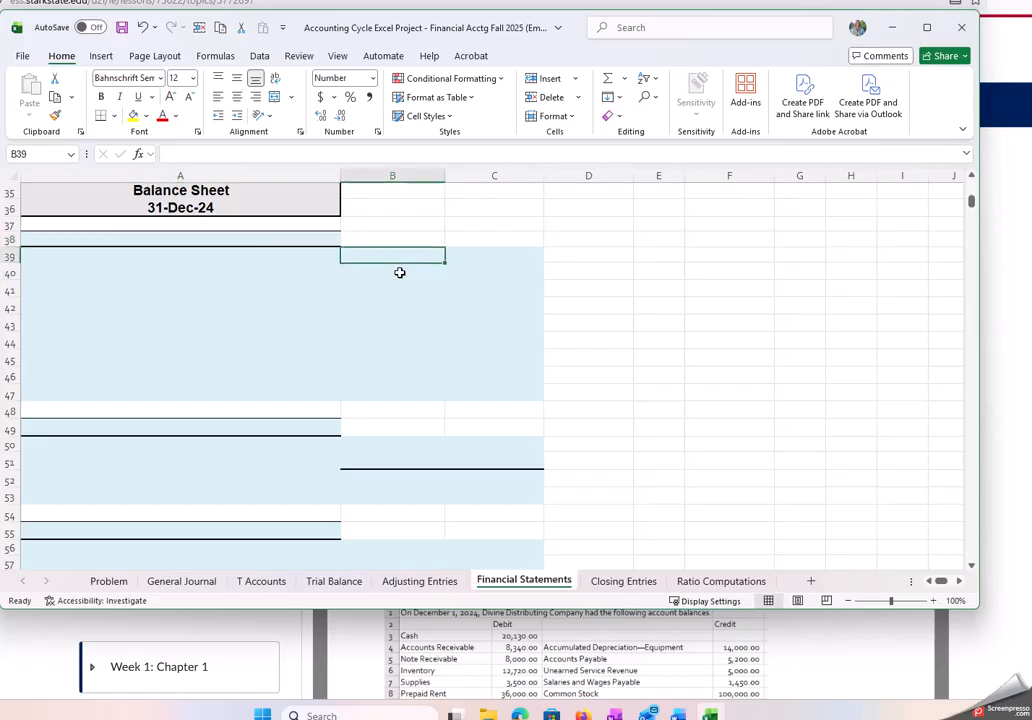
key("Up")
key("Up")
key("Up")
key("Up")
key("Up")
key("Up")
key("Up")
key("Up")
key("Up")
key("Up")
key("Up")
key("Up")
key("Up")
key("Down")
key("Down")
key("Down")
key("Down")
key("Down")
key("Down")
key("Down")
key("Down")
key("Down")
key("Down")
key("Down")
key("Down")
key("Down")
key("Down")
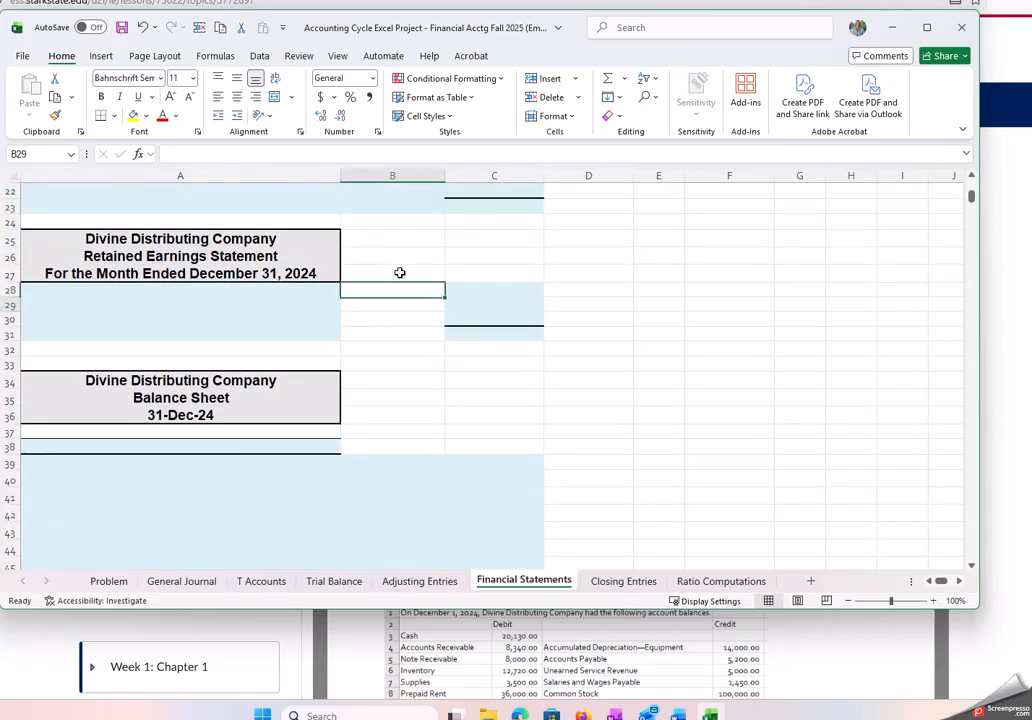
key("Down")
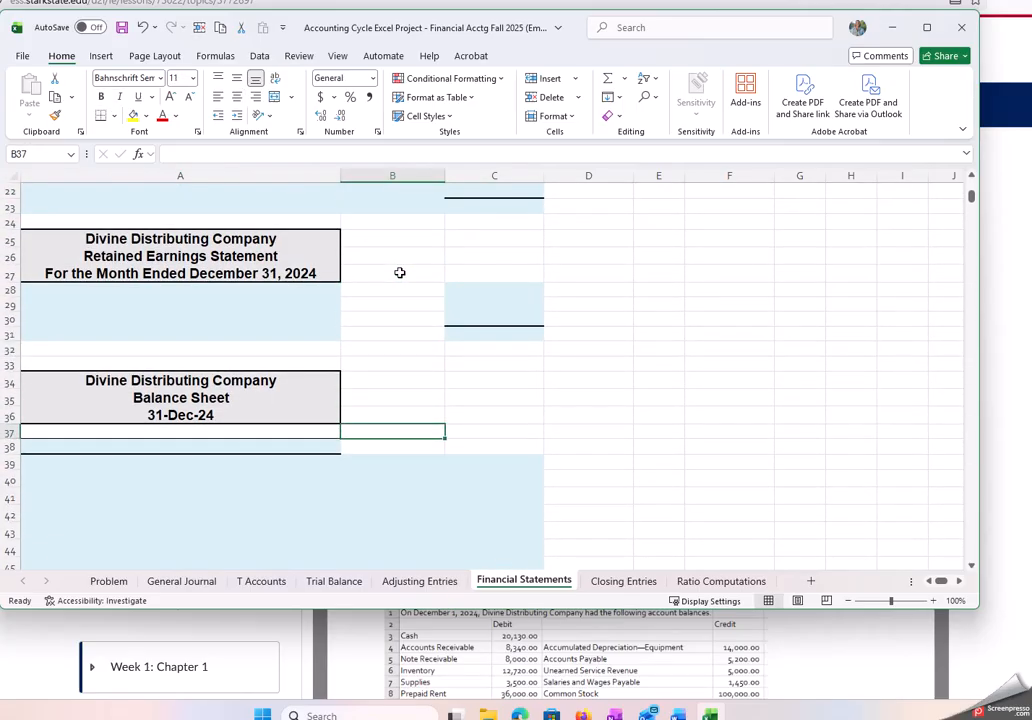
- Set the first Balance Sheet heading in A38 to Current Assets from its list of choices
left_click(305, 465)
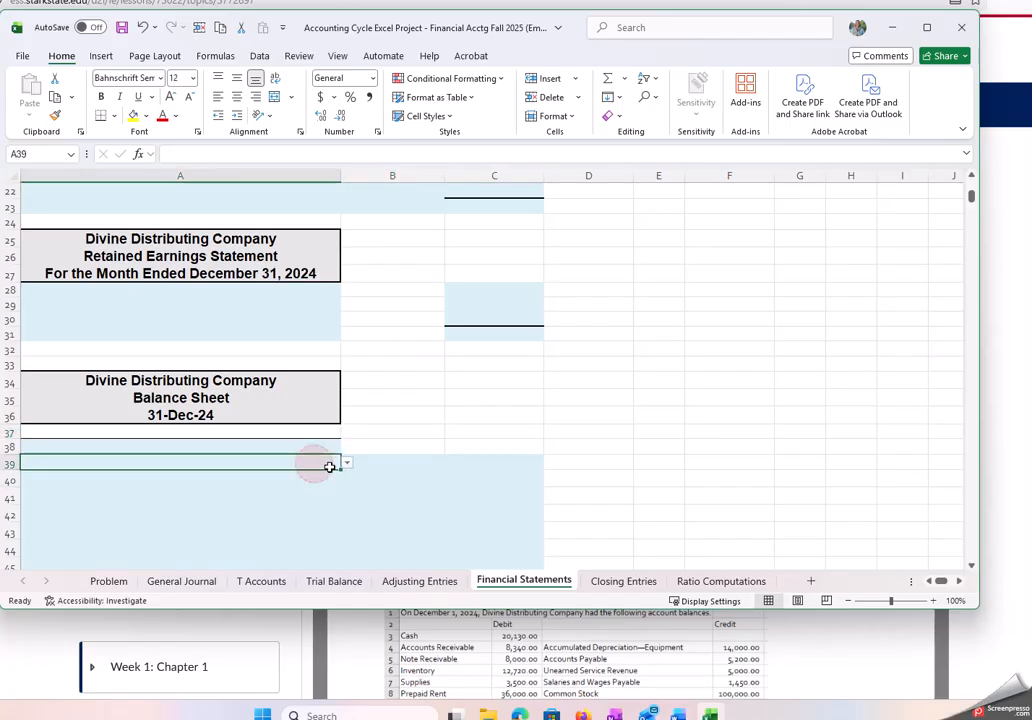
left_click(313, 444)
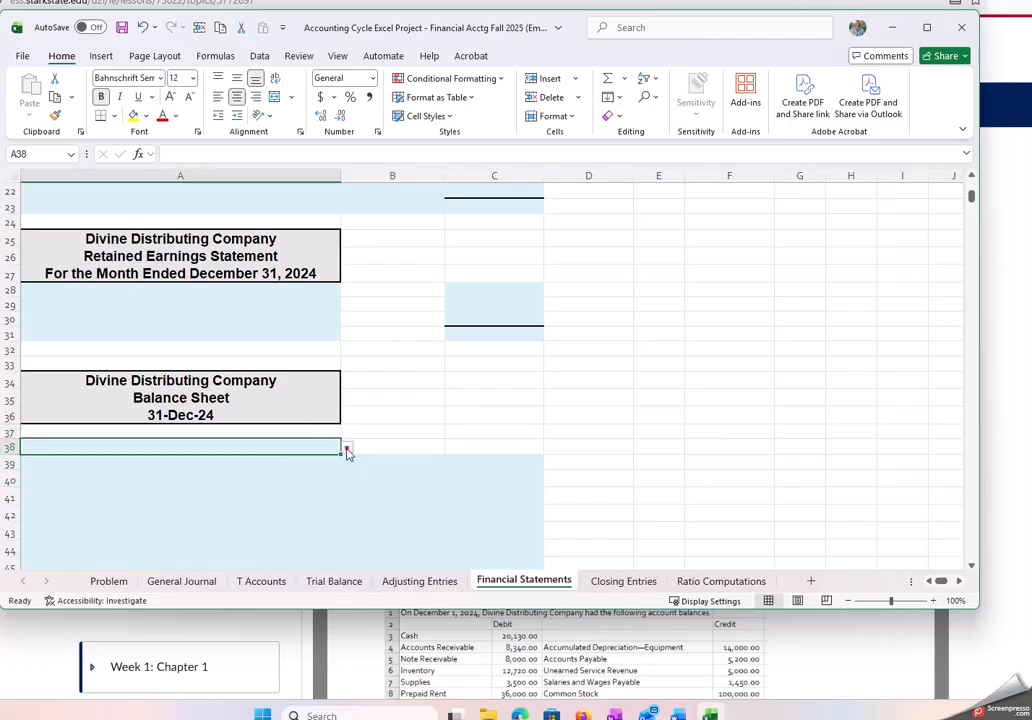
left_click(347, 449)
left_click(81, 460)
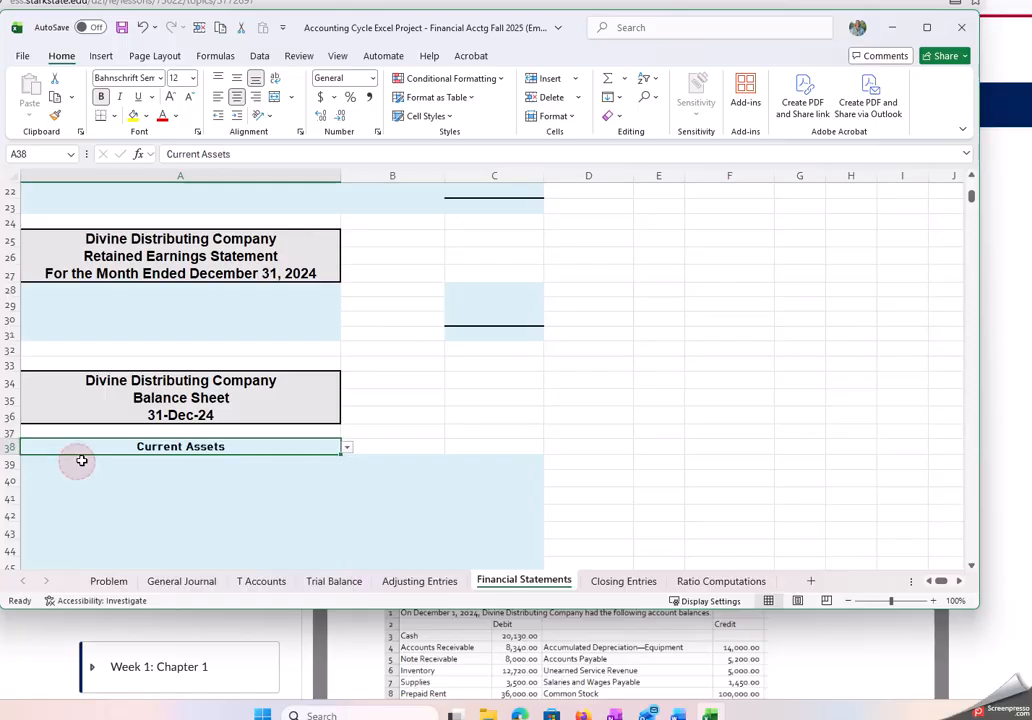
- Choose Cash as the first account under Current Assets in A39 and select its amount cell B39
left_click(152, 470)
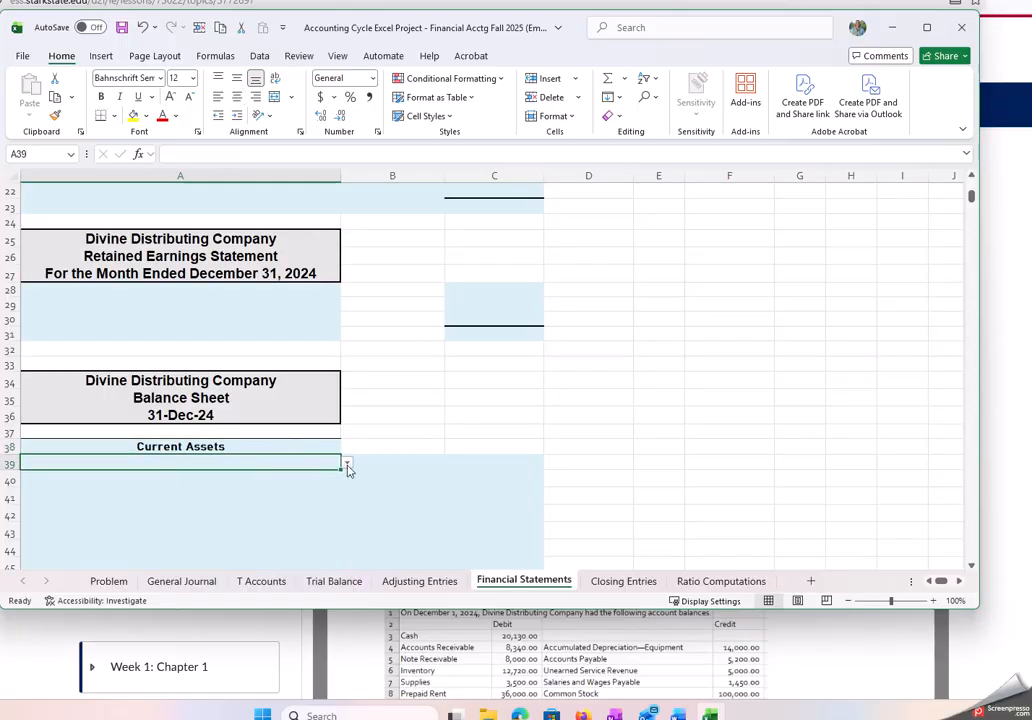
left_click(346, 465)
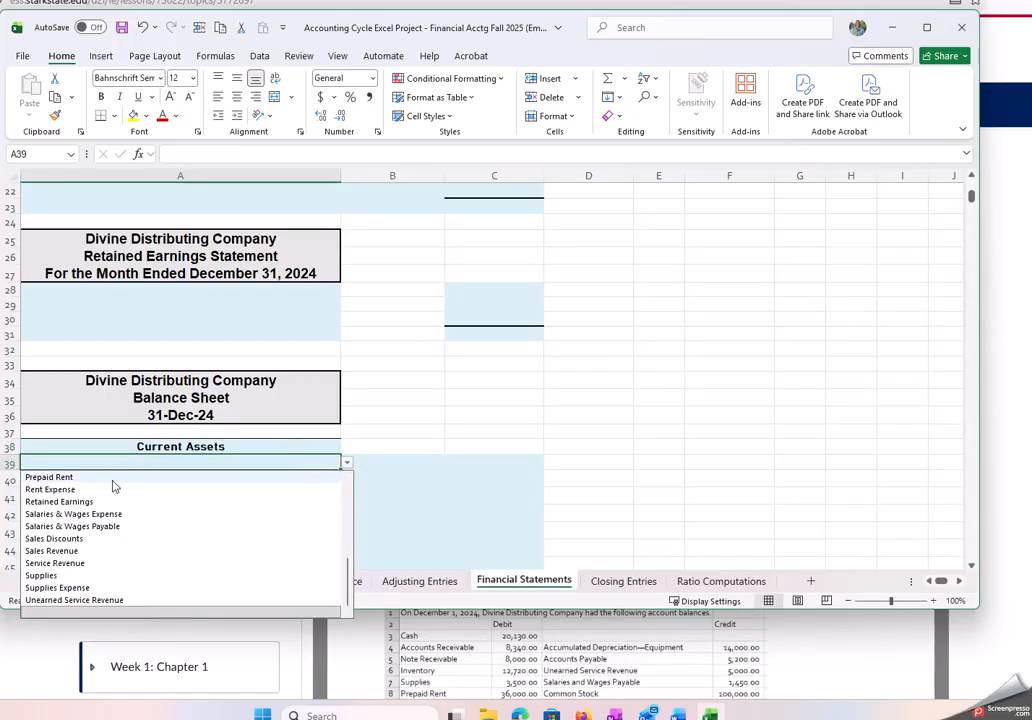
left_click_drag(349, 566, 364, 475)
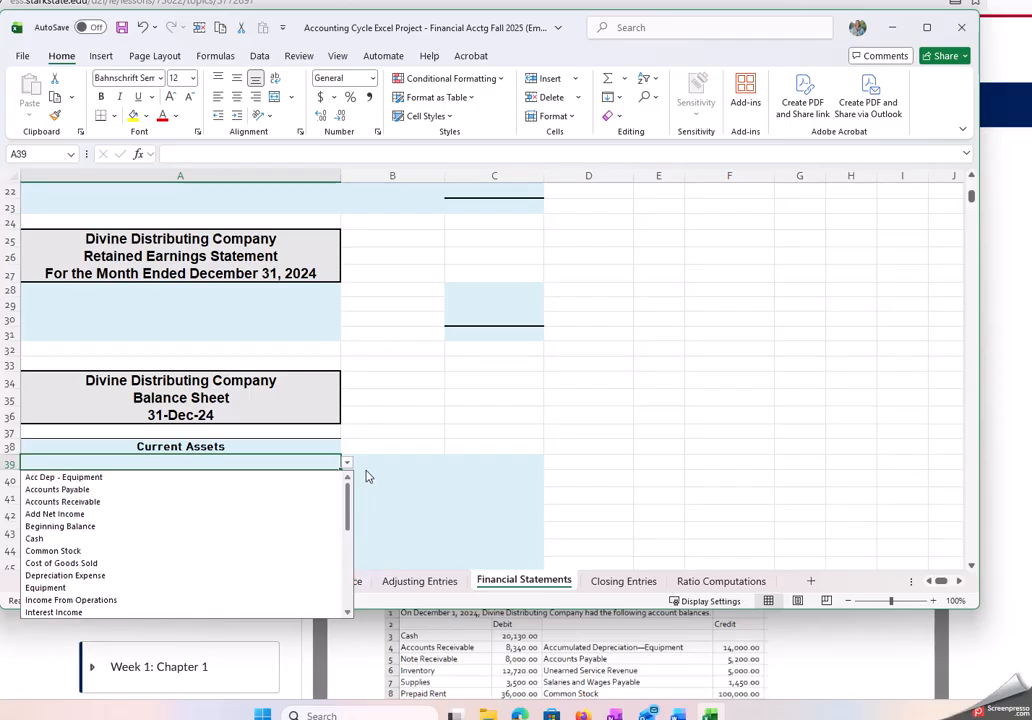
left_click(85, 540)
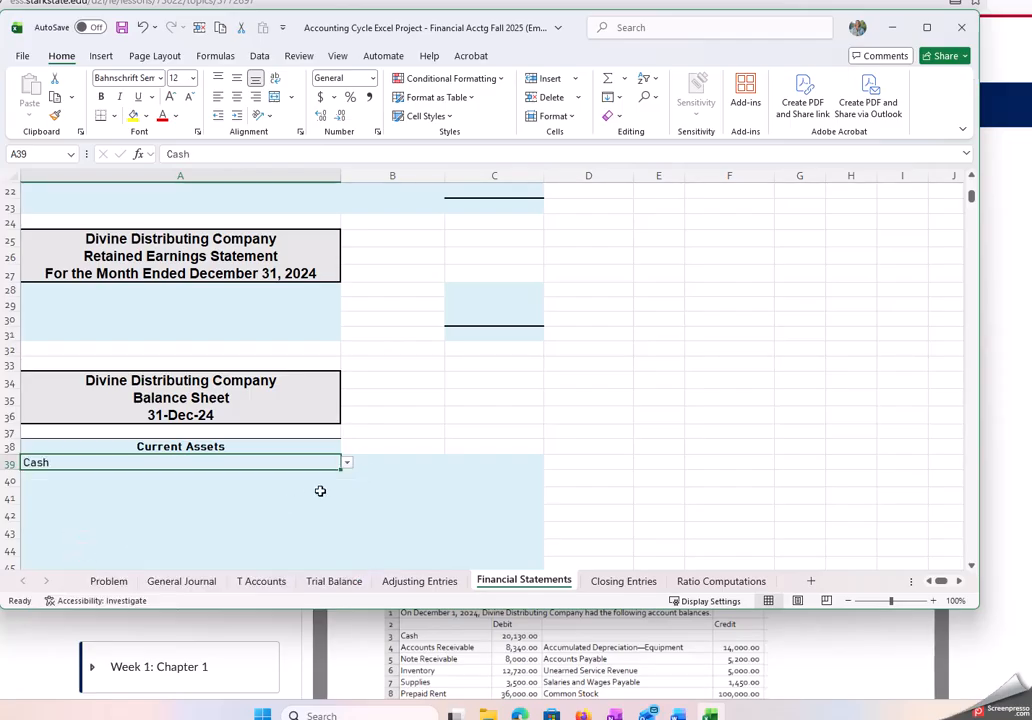
left_click(381, 467)
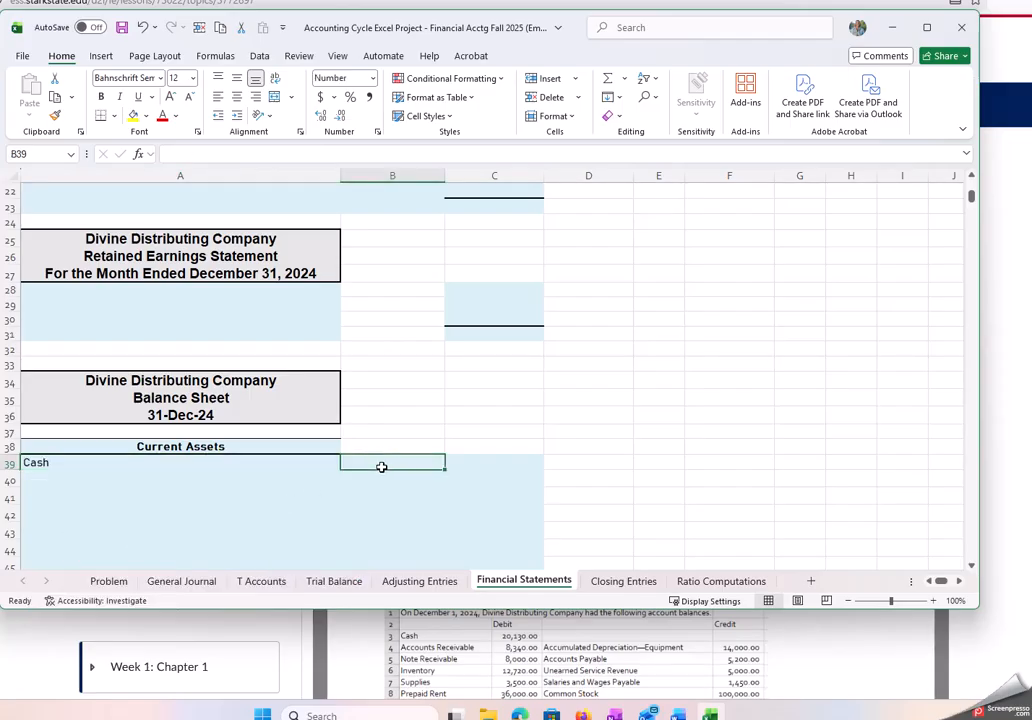
- Link the Balance Sheet's Cash amount in B39 to the after-adjustment Cash debit in G8 of the Trial Balance sheet
type("=")
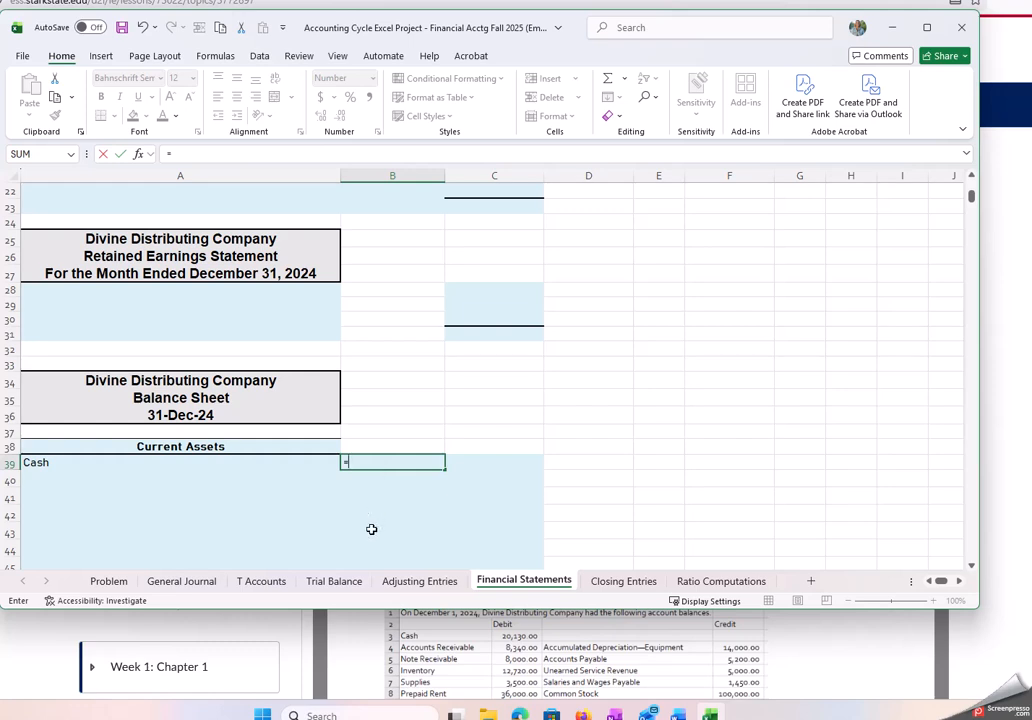
left_click(334, 581)
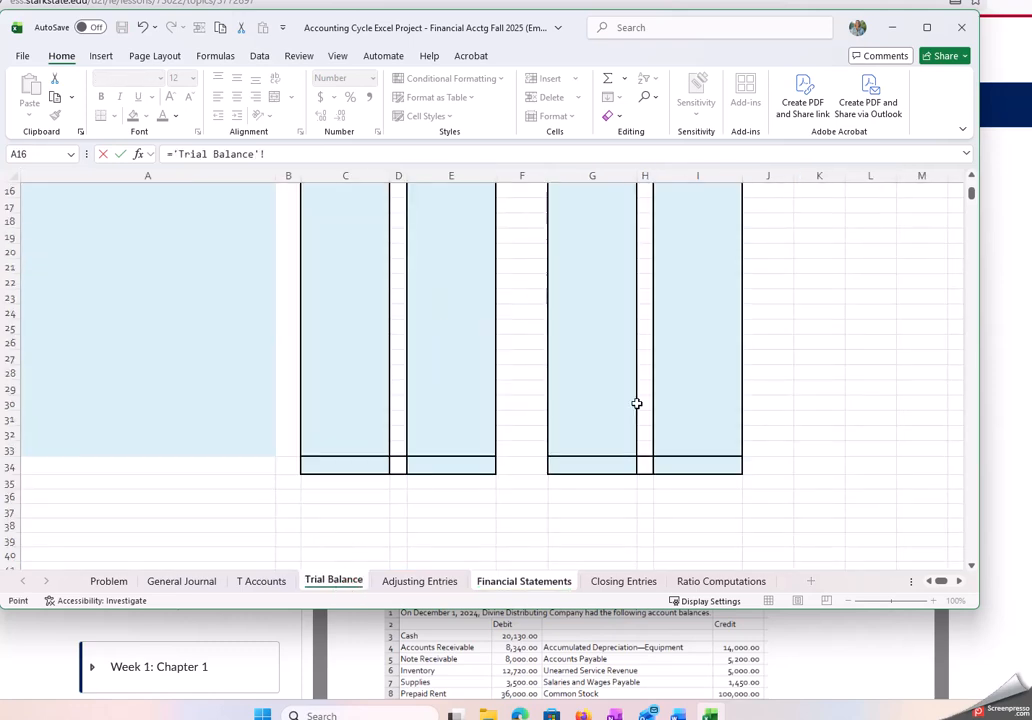
scroll(636, 403, "up", 5)
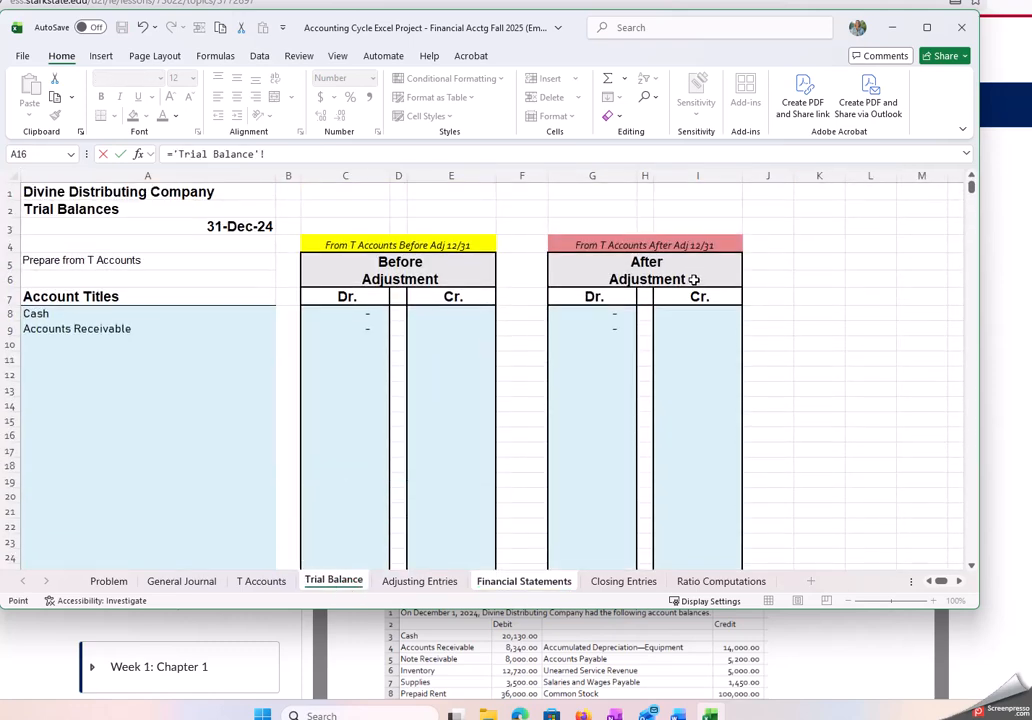
left_click(615, 317)
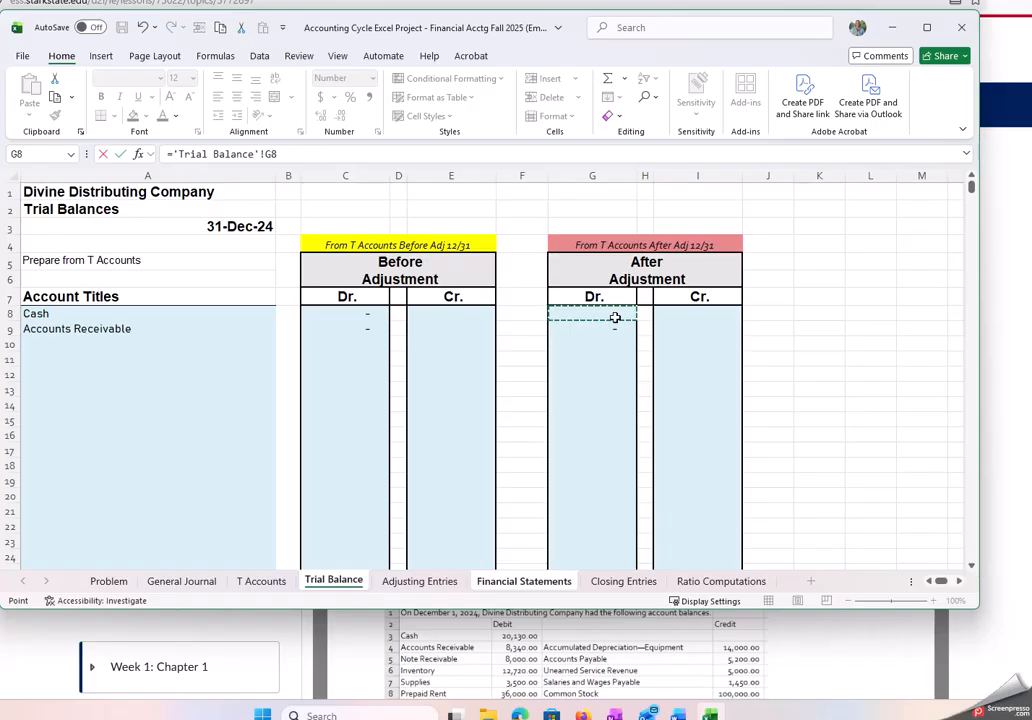
key("Return")
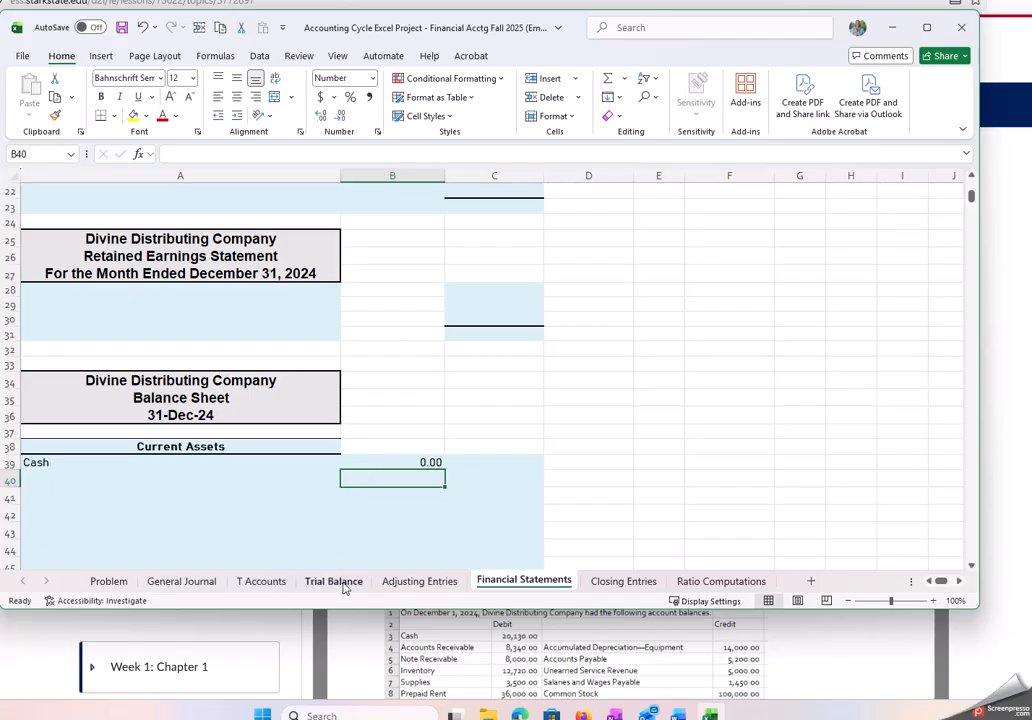
- Examine the Closing Entries sheet, including the account titles offered for C4
left_click(612, 581)
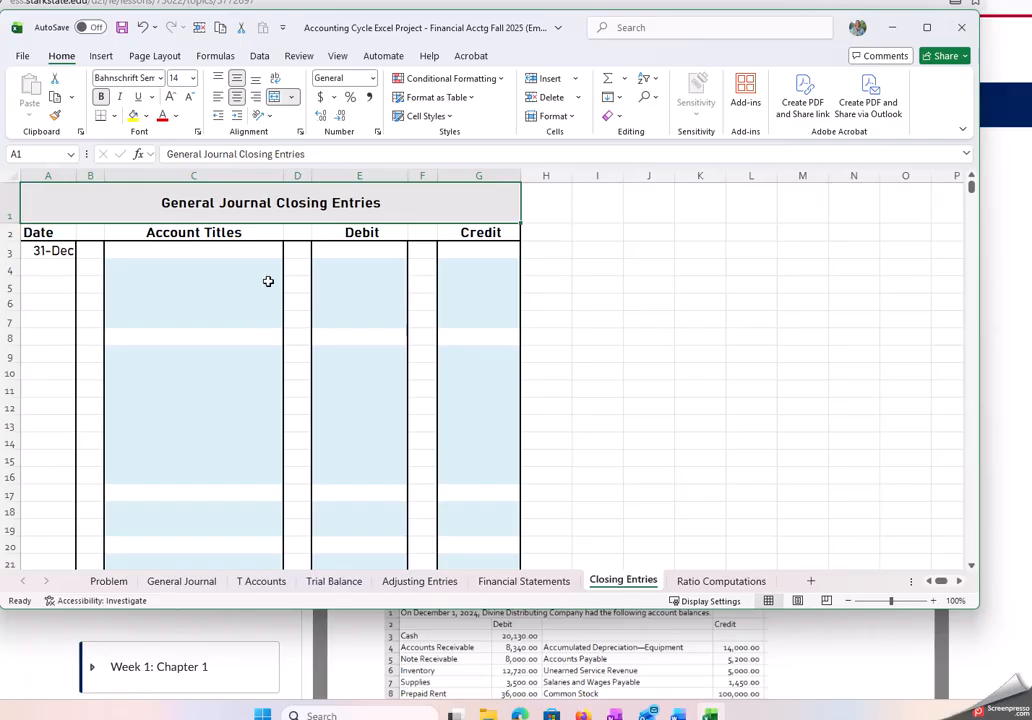
left_click(263, 268)
left_click(290, 270)
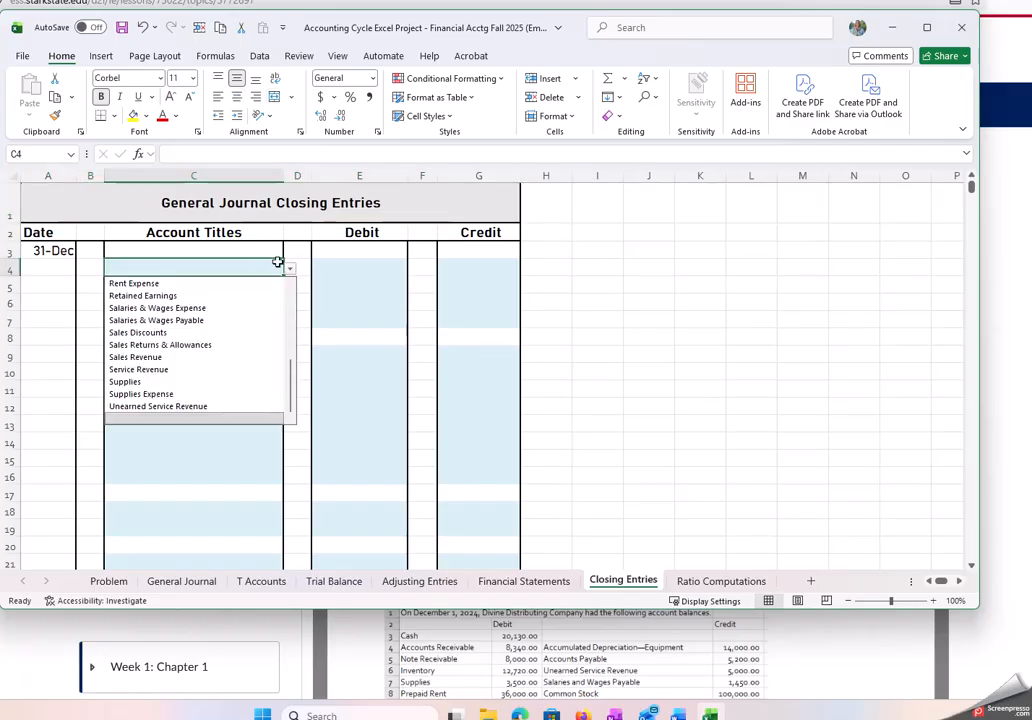
left_click(596, 302)
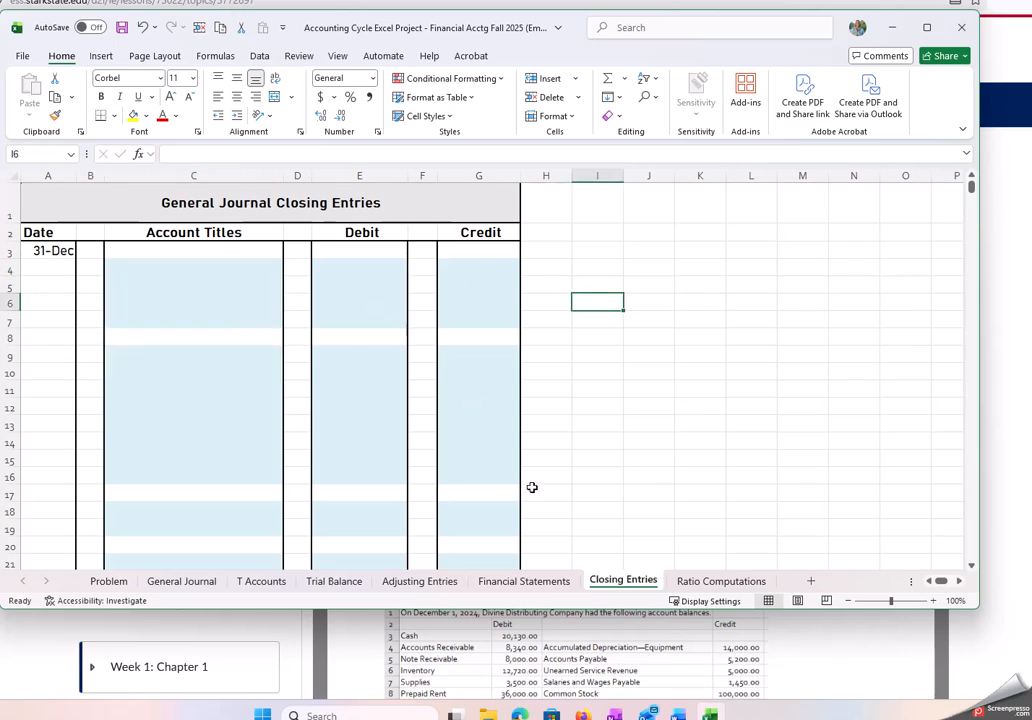
- On the Ratio Computations sheet, enter the Current Ratio final answer in G4 as the formula =E4/E5
left_click(712, 582)
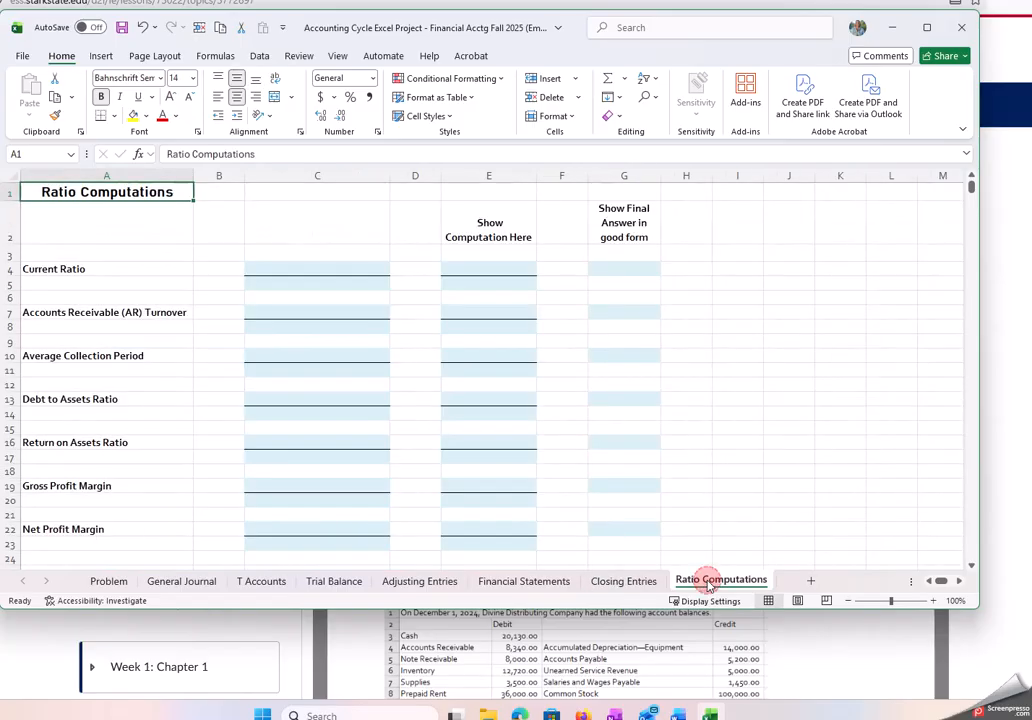
left_click(364, 268)
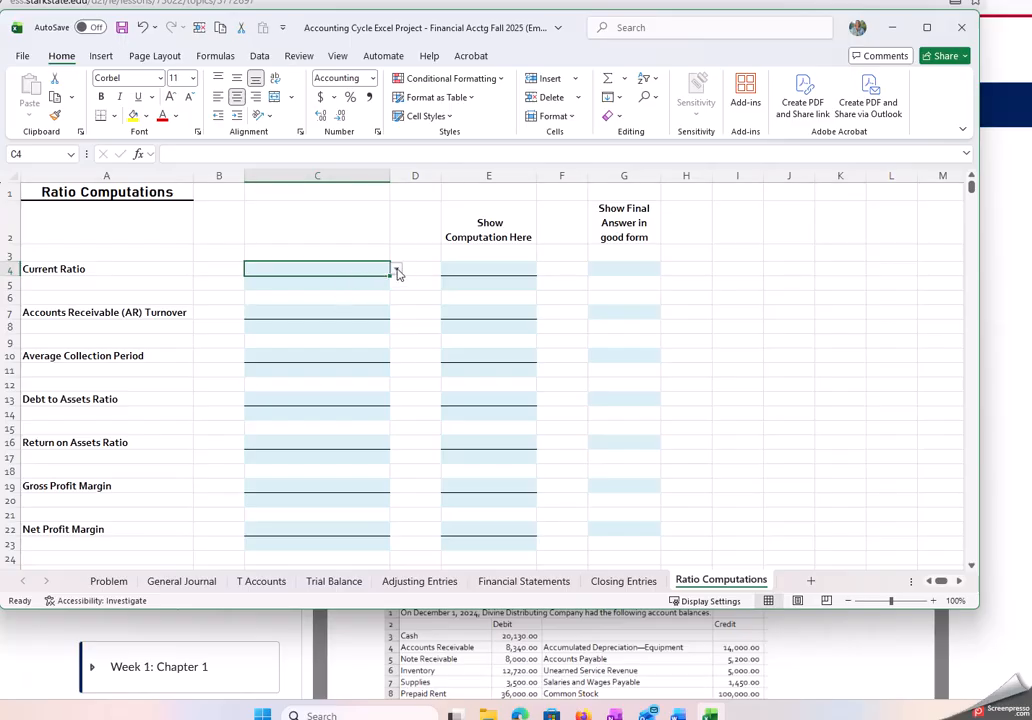
left_click(478, 268)
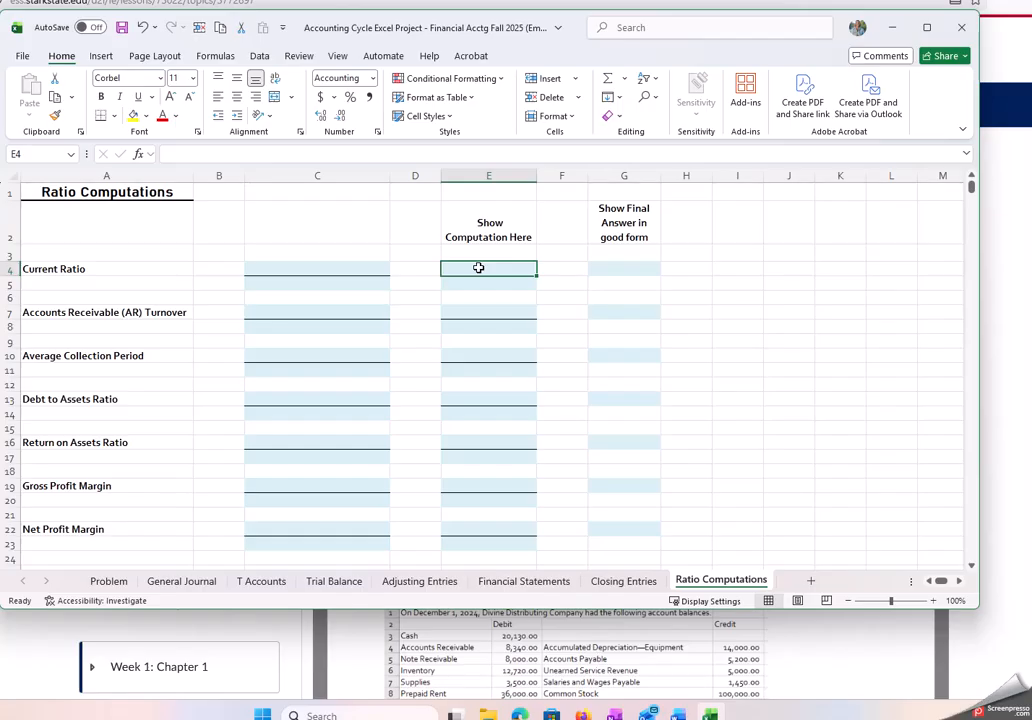
left_click(620, 270)
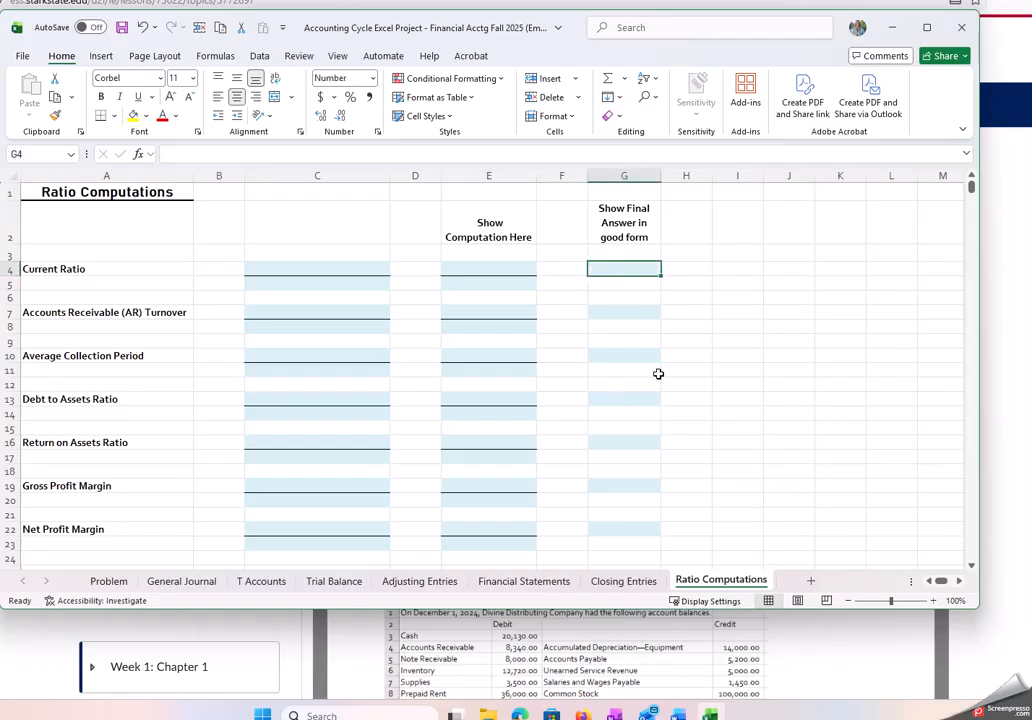
type("=")
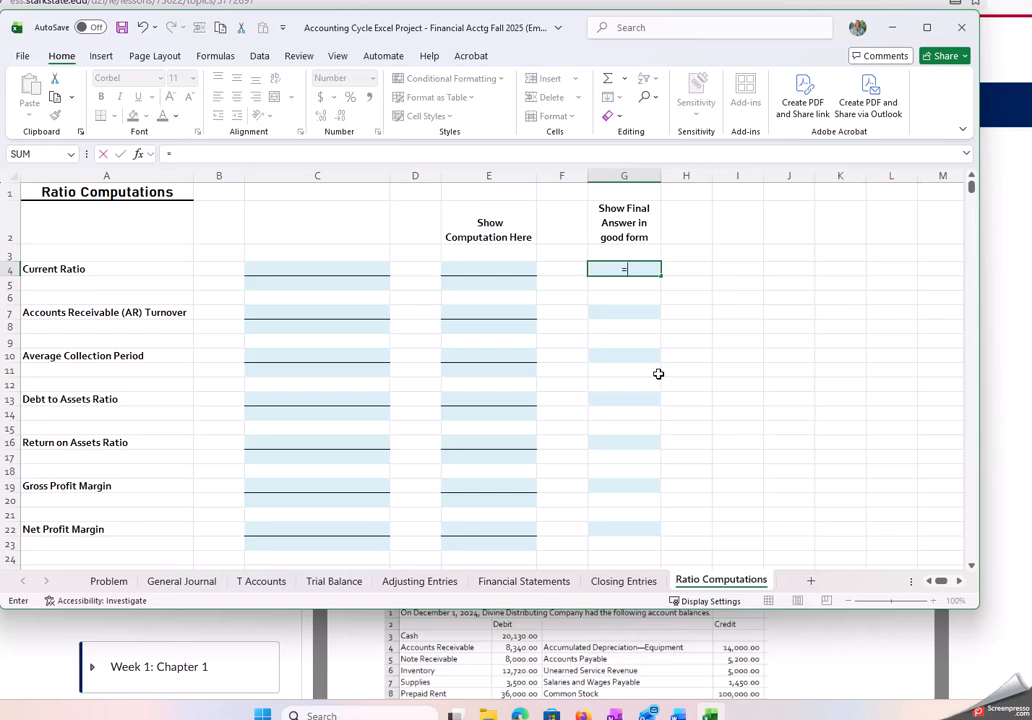
left_click(494, 272)
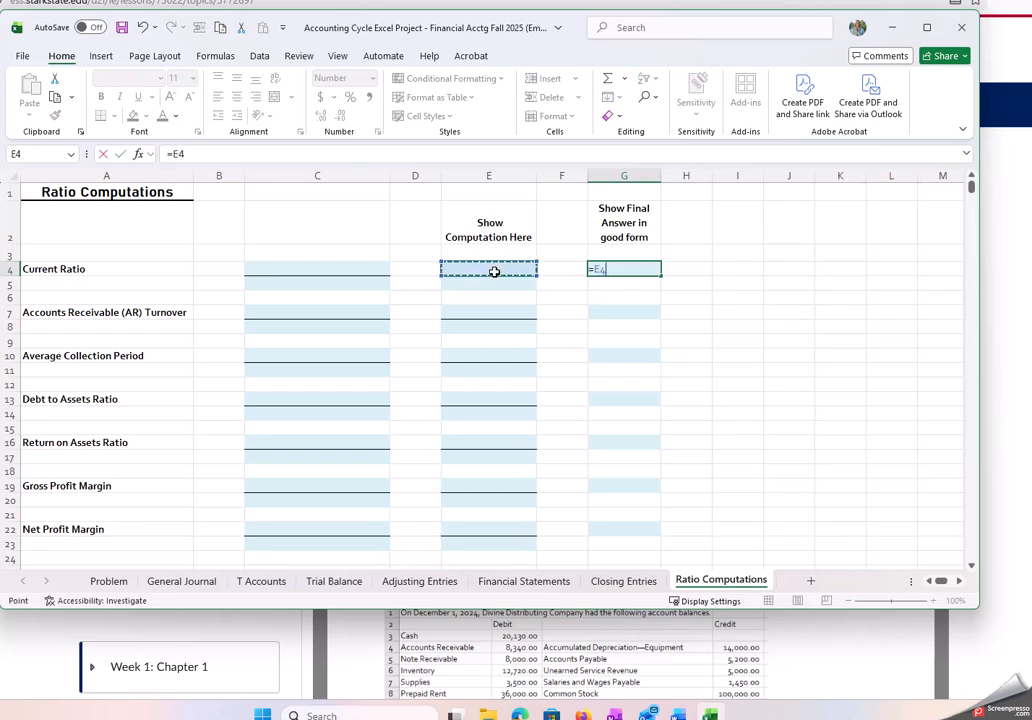
type("/")
left_click(498, 284)
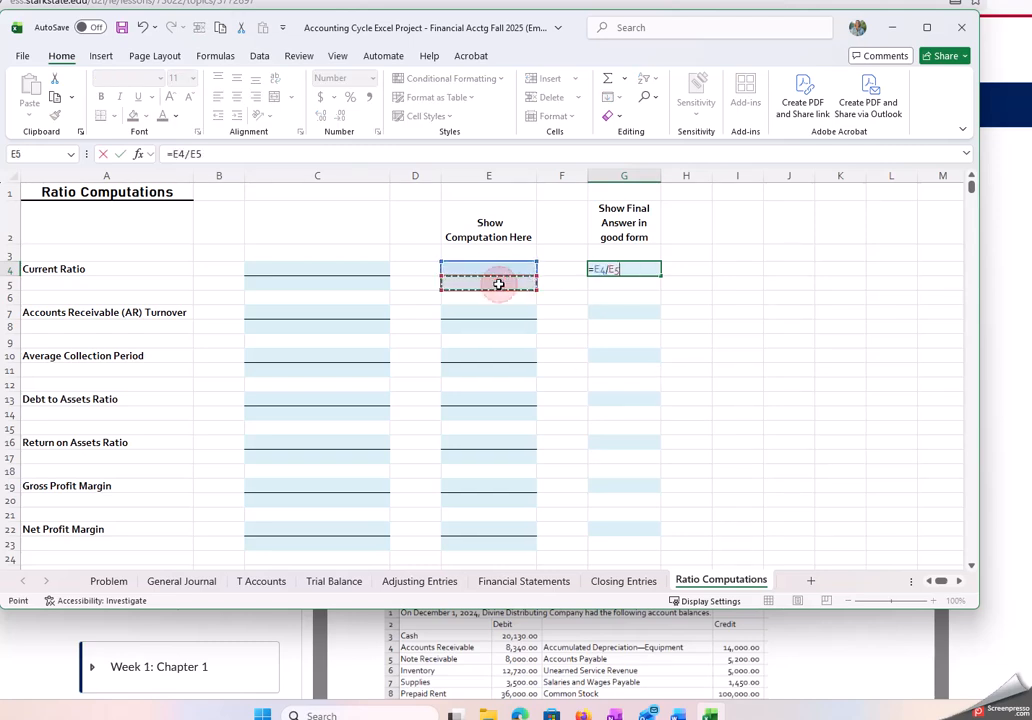
key("Return")
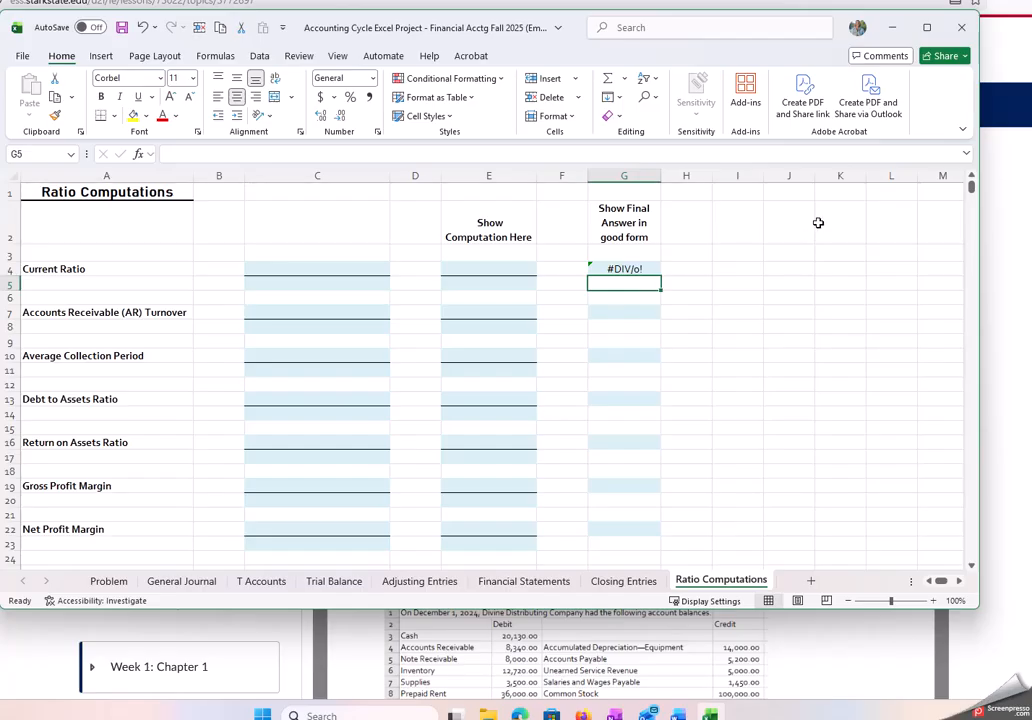
- Switch to the browser and review the project tips document from the opening balance instructions through the T account formulas and trial balance instructions
left_click(868, 678)
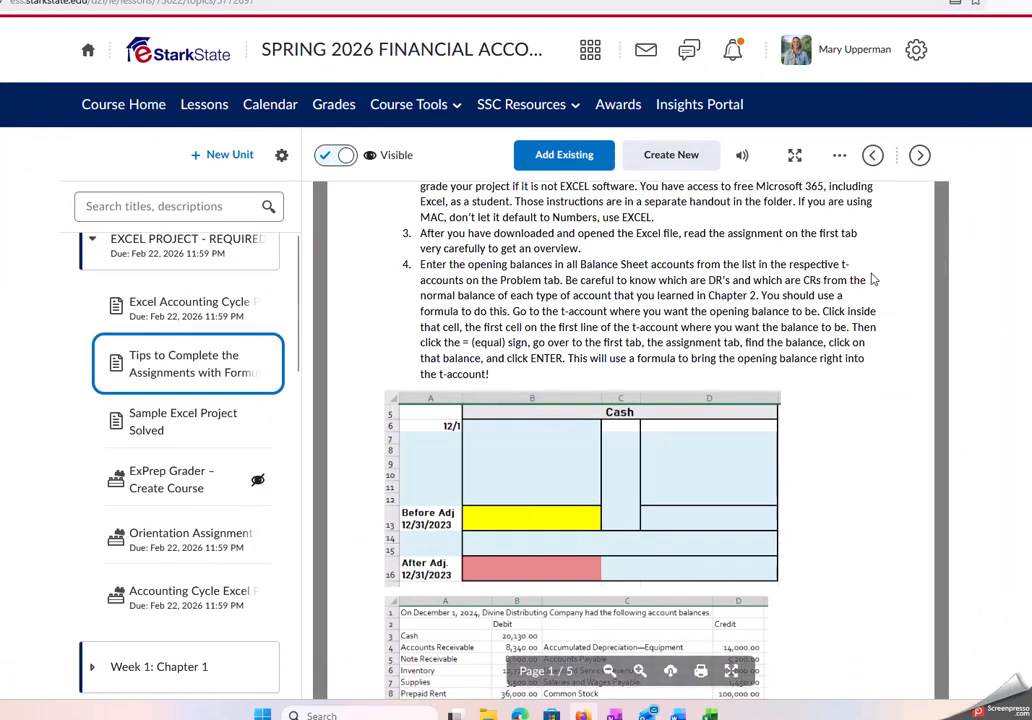
left_click(905, 305)
scroll(925, 290, "down", 5)
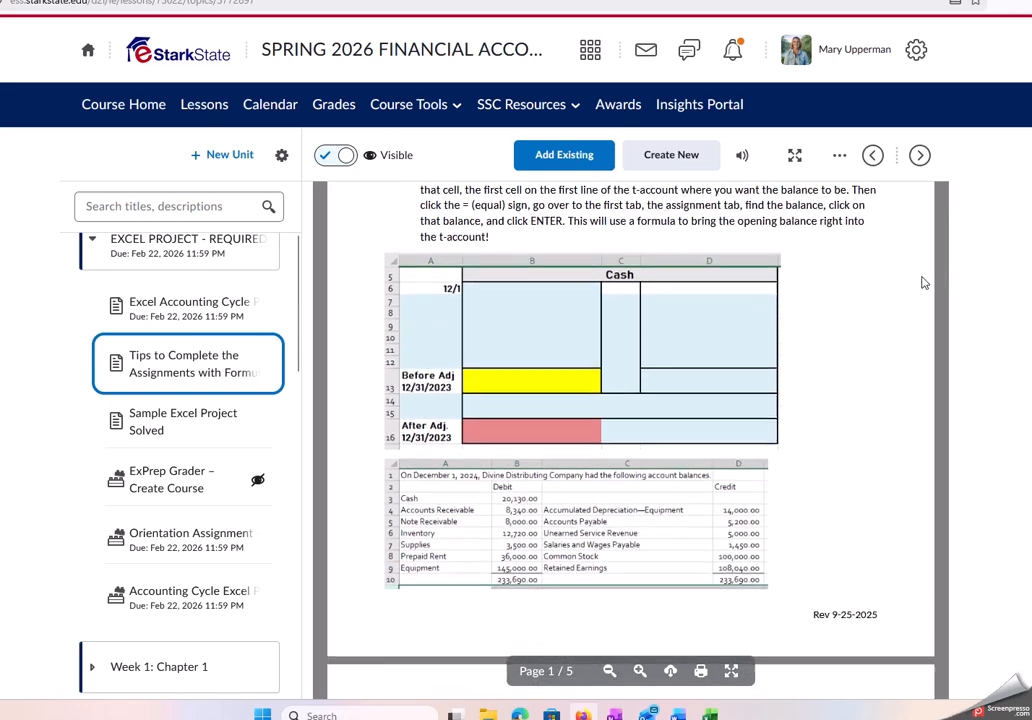
scroll(925, 283, "down", 4)
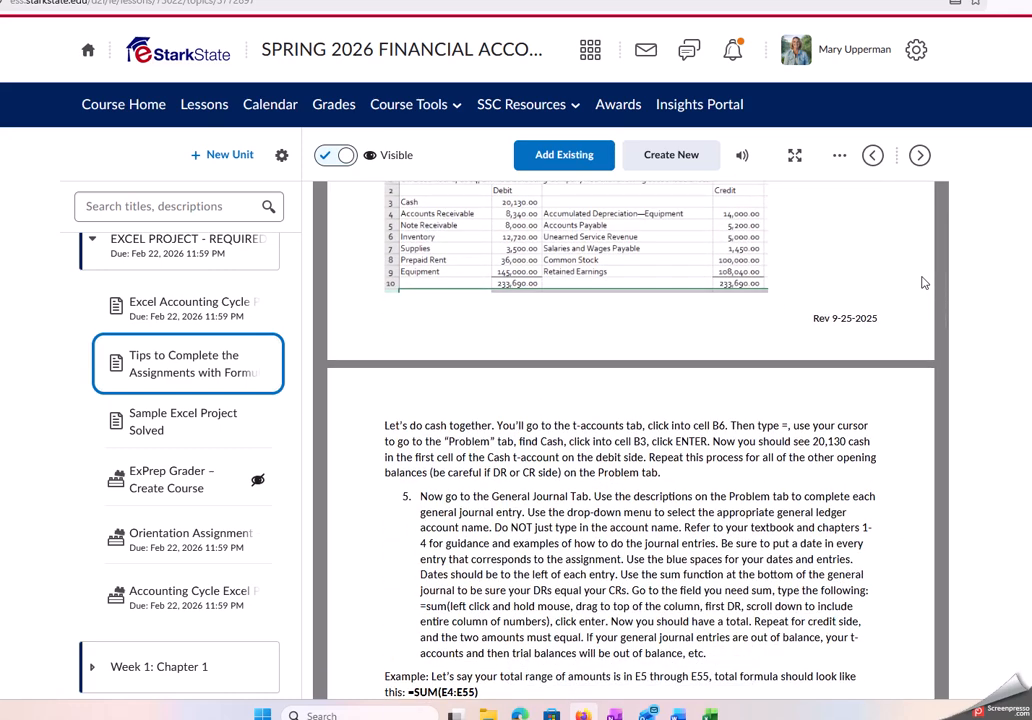
scroll(925, 283, "down", 1)
scroll(925, 283, "down", 3)
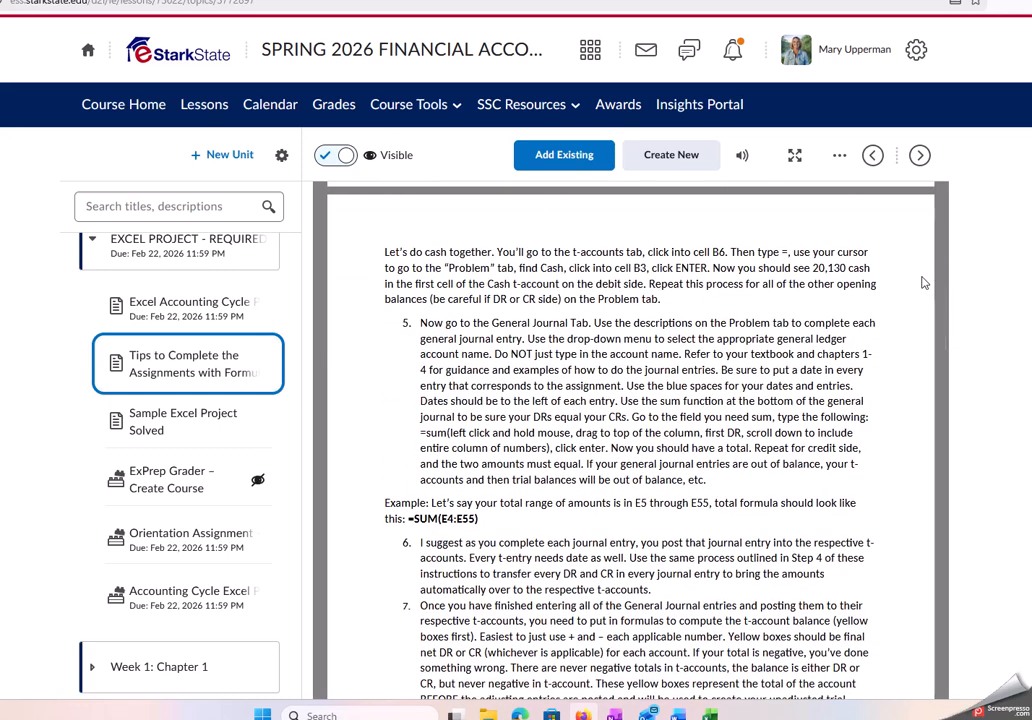
scroll(859, 281, "down", 2)
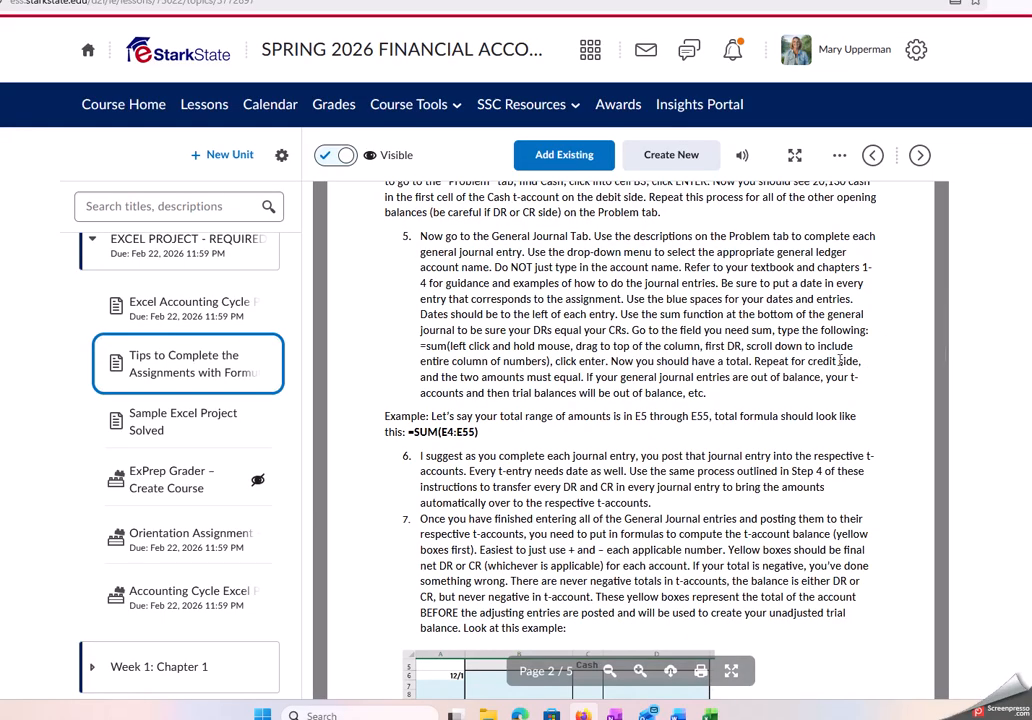
scroll(802, 313, "down", 4)
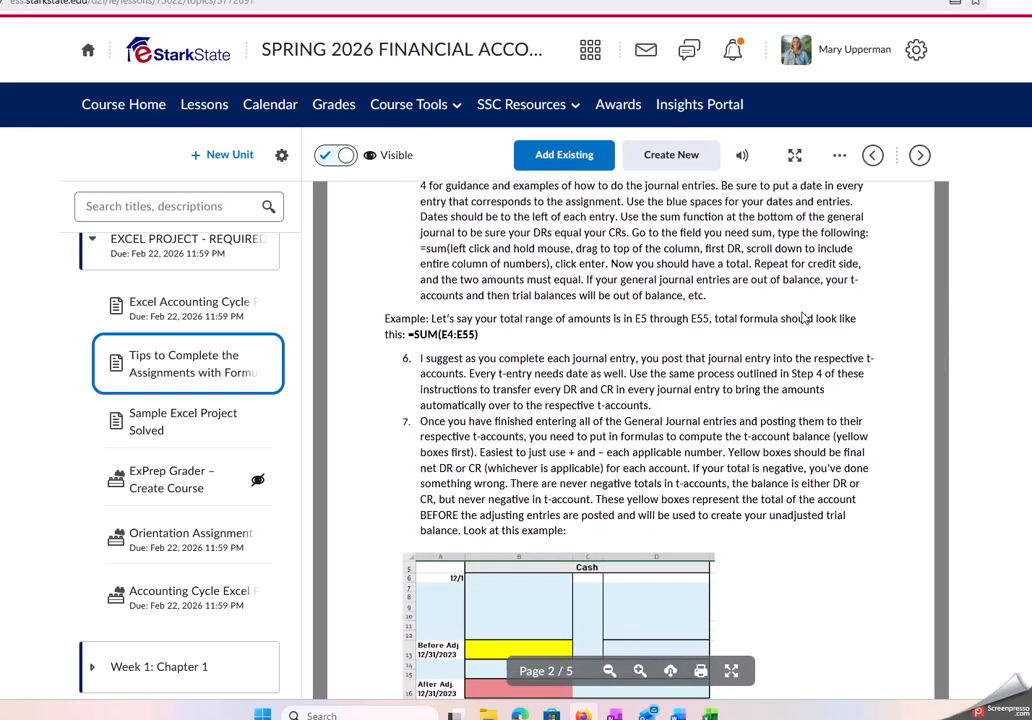
scroll(802, 313, "down", 6)
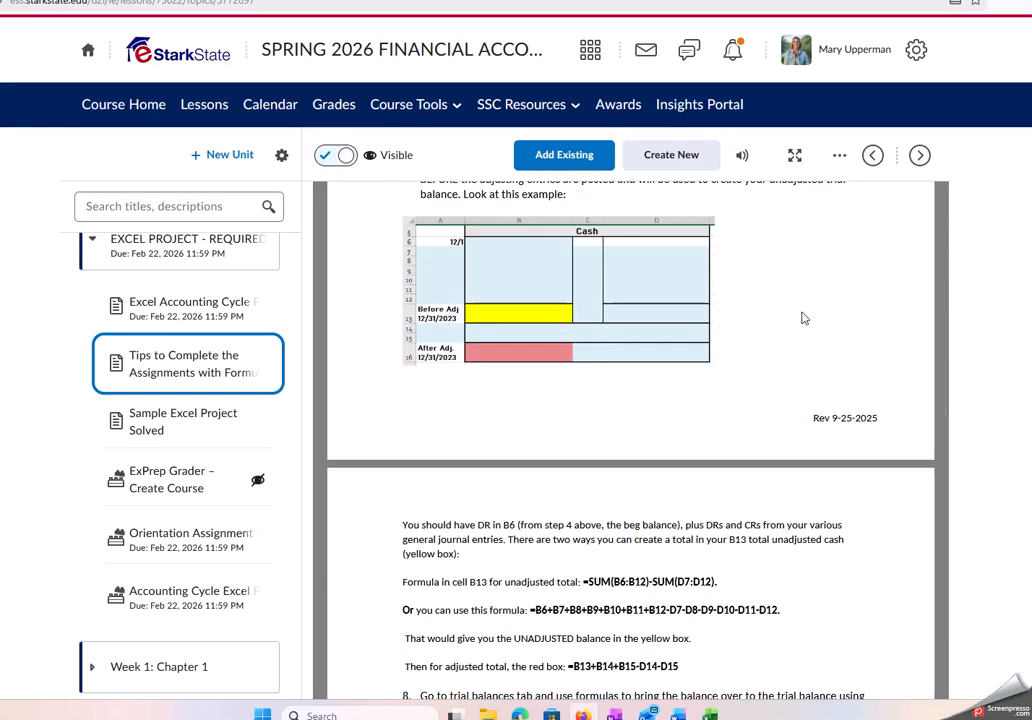
scroll(802, 318, "down", 4)
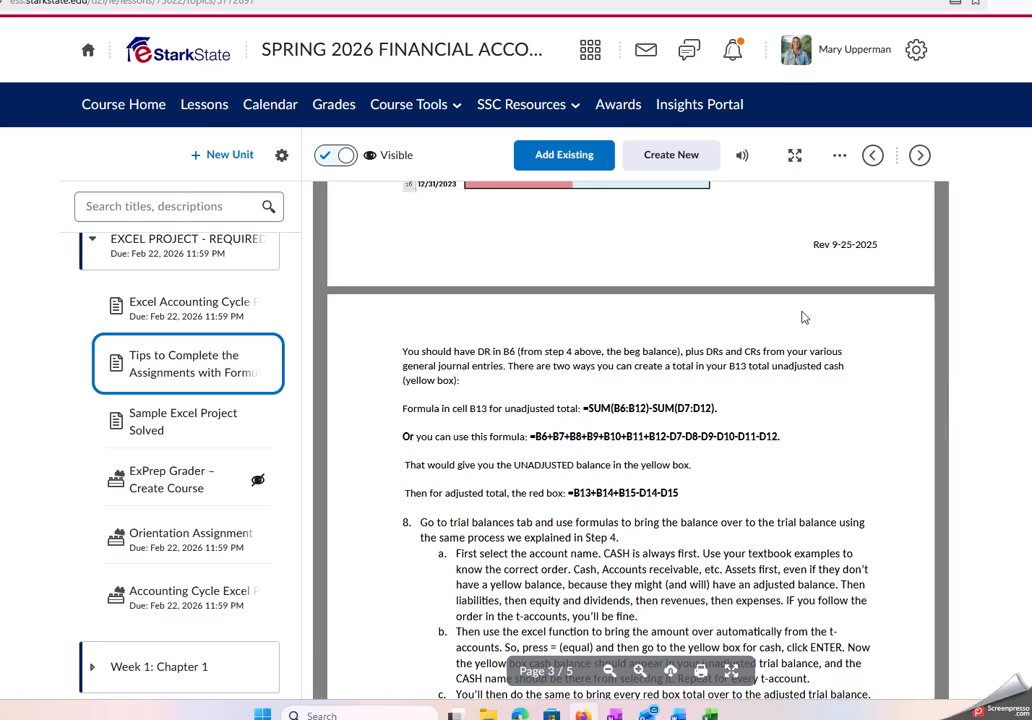
scroll(802, 318, "down", 2)
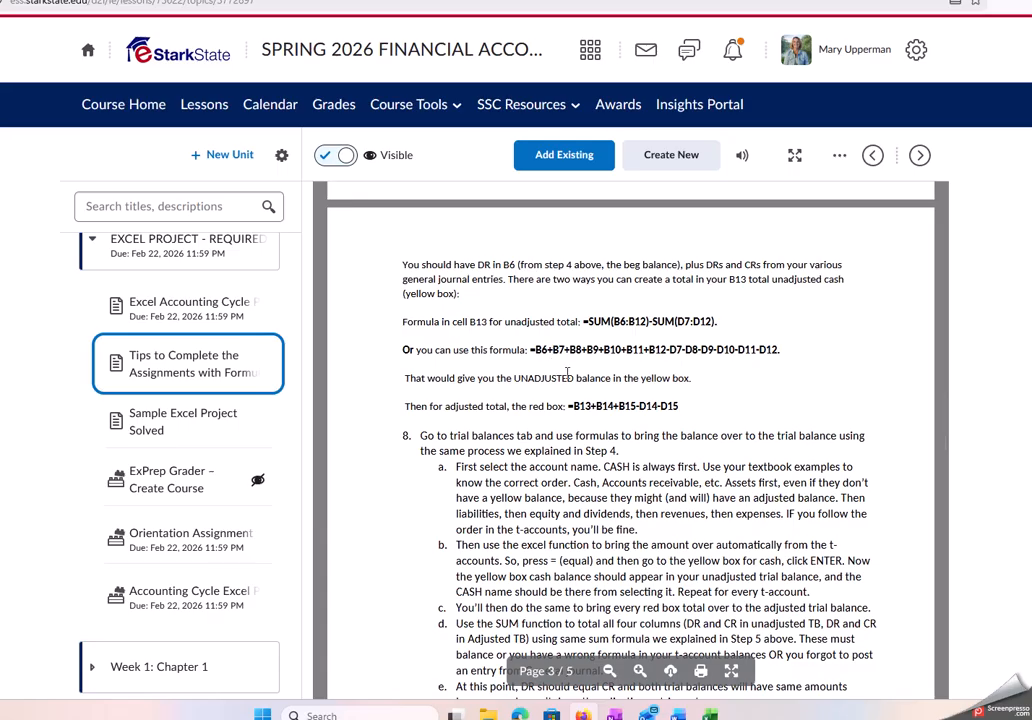
- Switch back to the Excel workbook and select the Cash account's Before Adj balance cell B13 on the T Accounts sheet
key("alt+Tab")
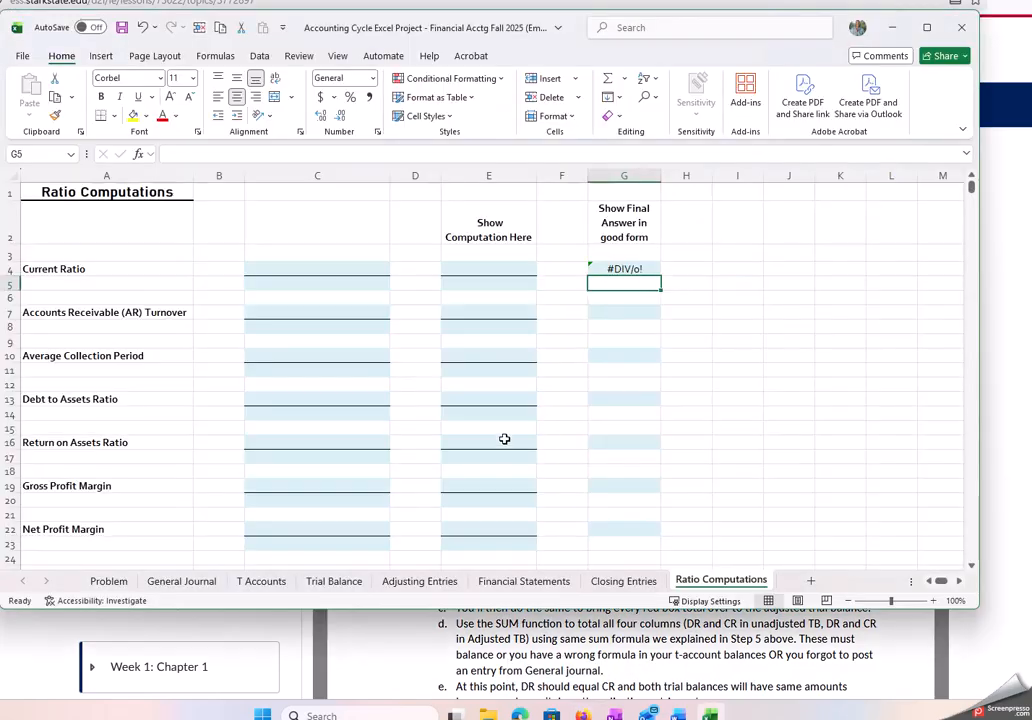
left_click(262, 581)
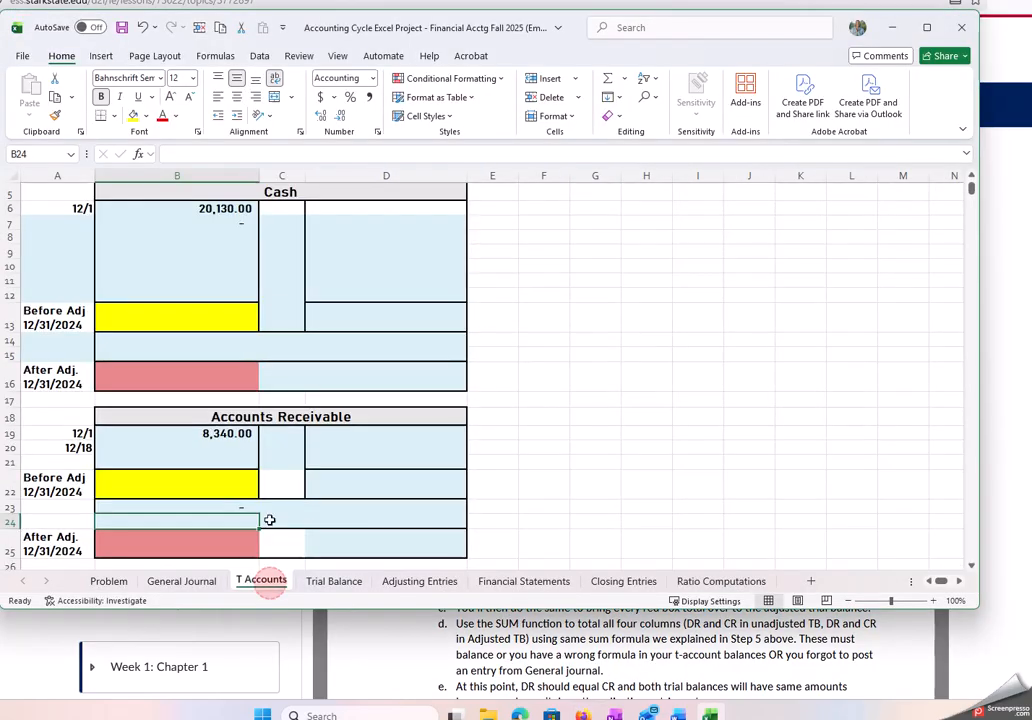
left_click(197, 319)
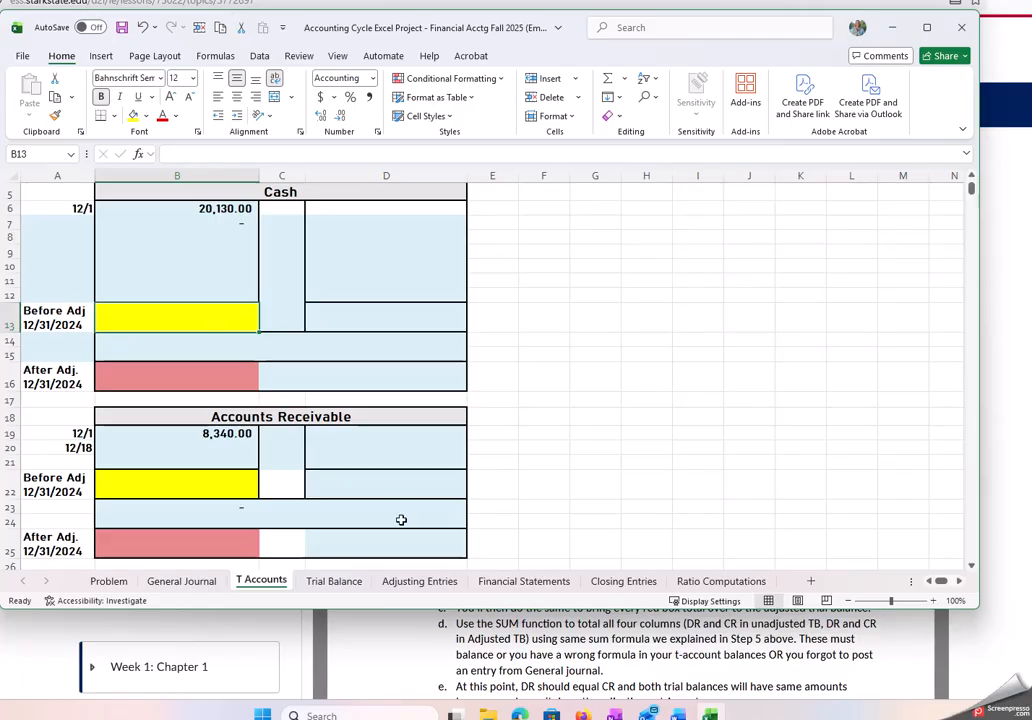
left_click(196, 311)
- Enter the Accounts Receivable Before Adj balance in B22 as the formula =B19+B20+B21-D19-D20-D21
left_click(235, 489)
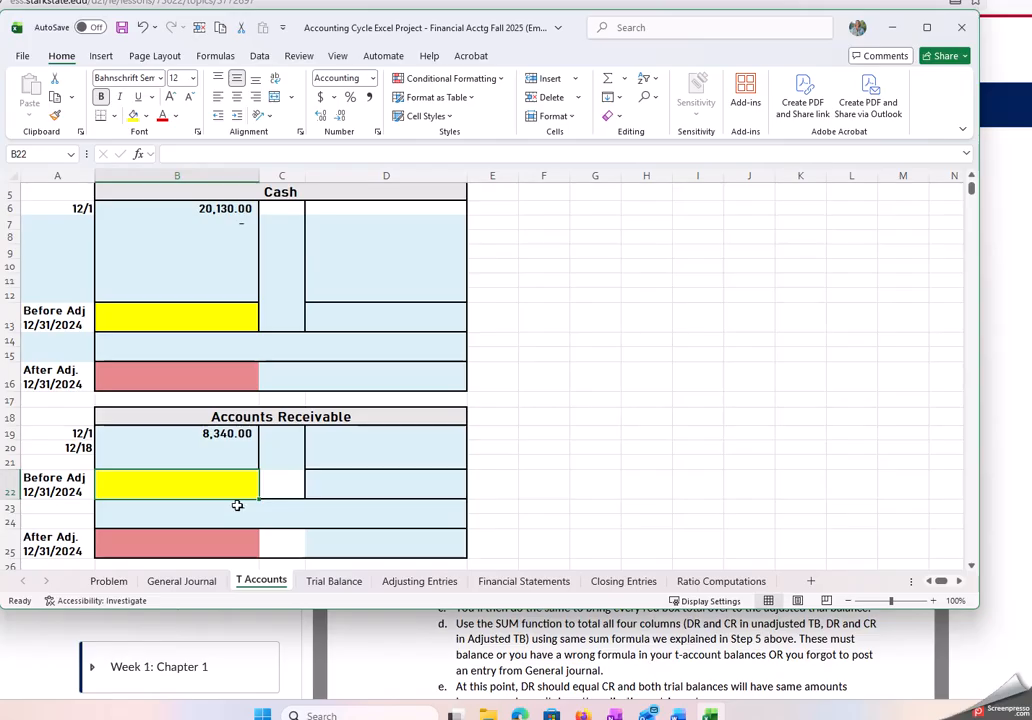
type("=")
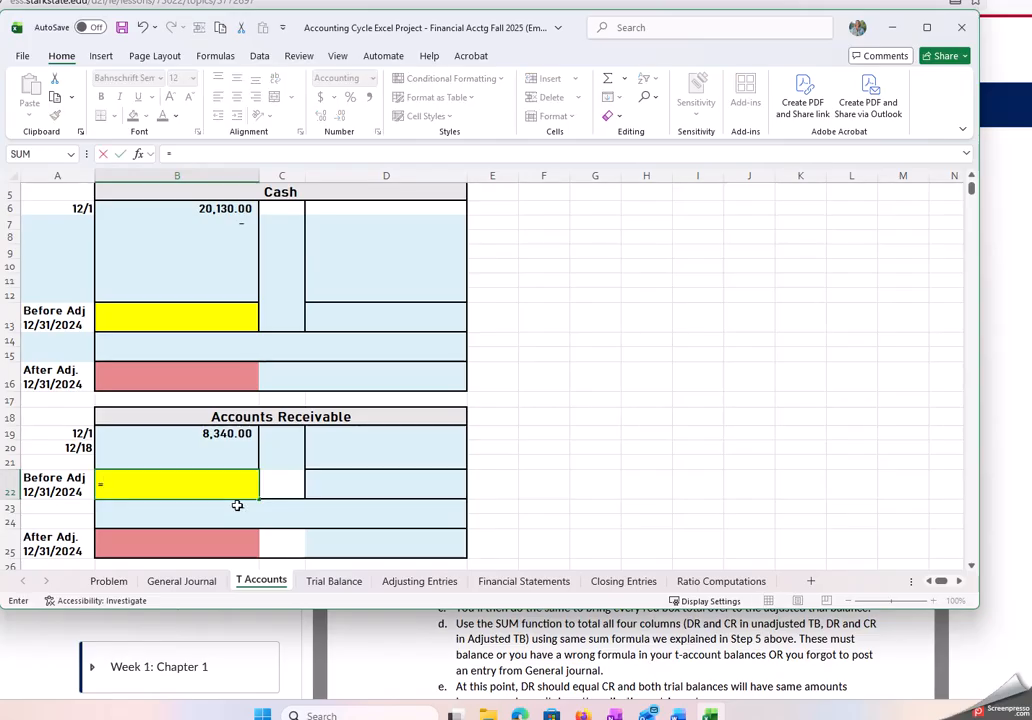
left_click(242, 432)
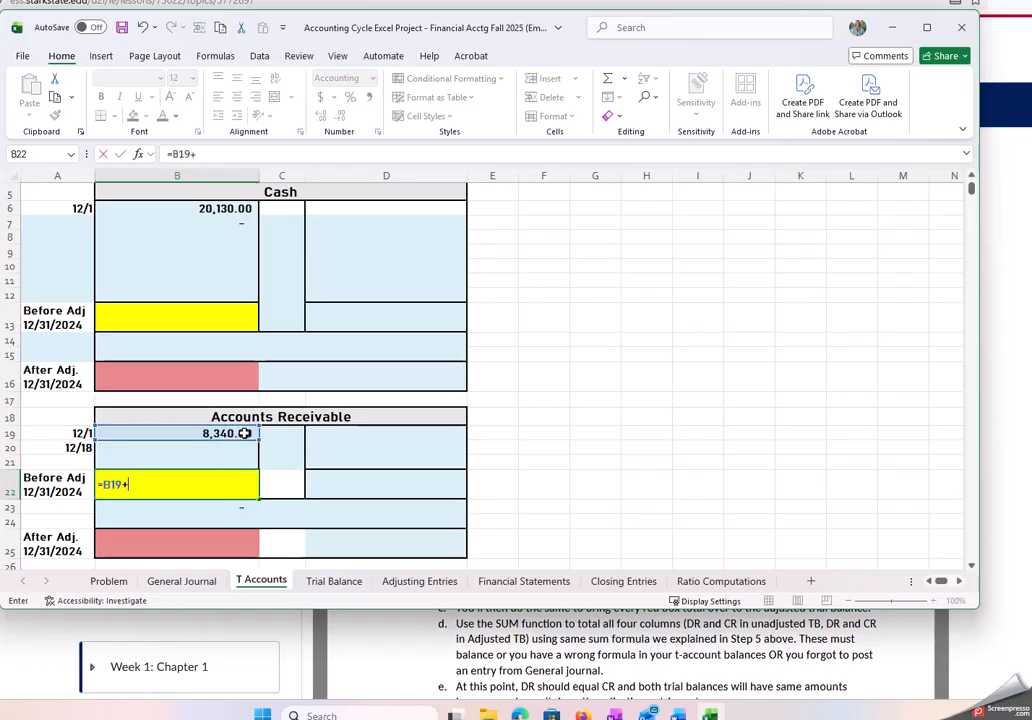
type("+")
left_click(242, 451)
type("+")
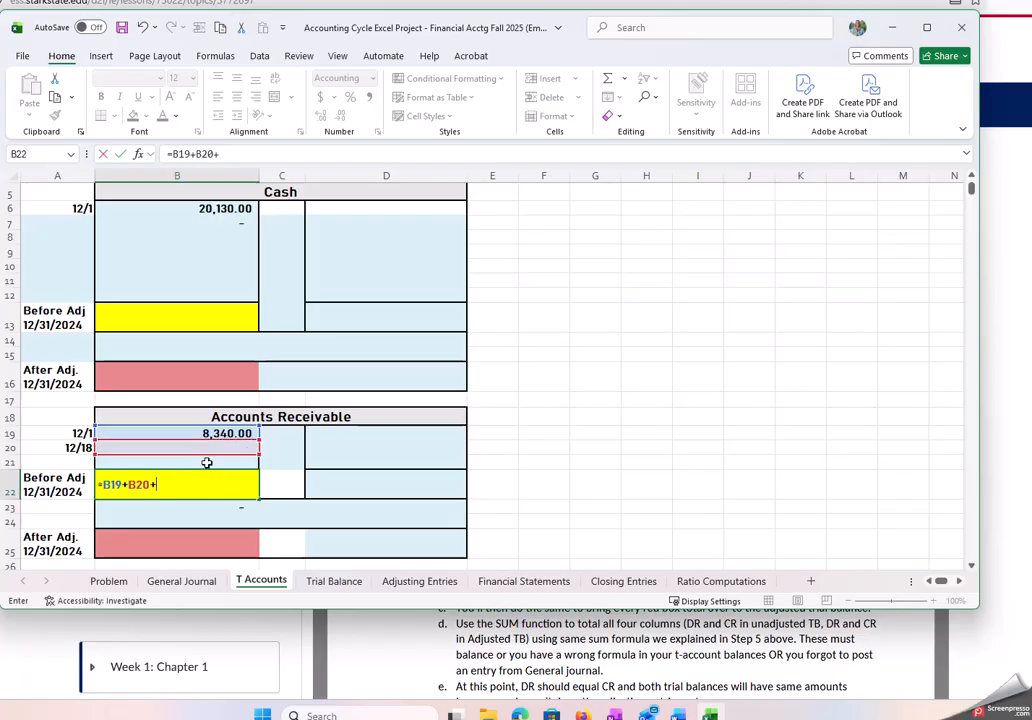
left_click(206, 462)
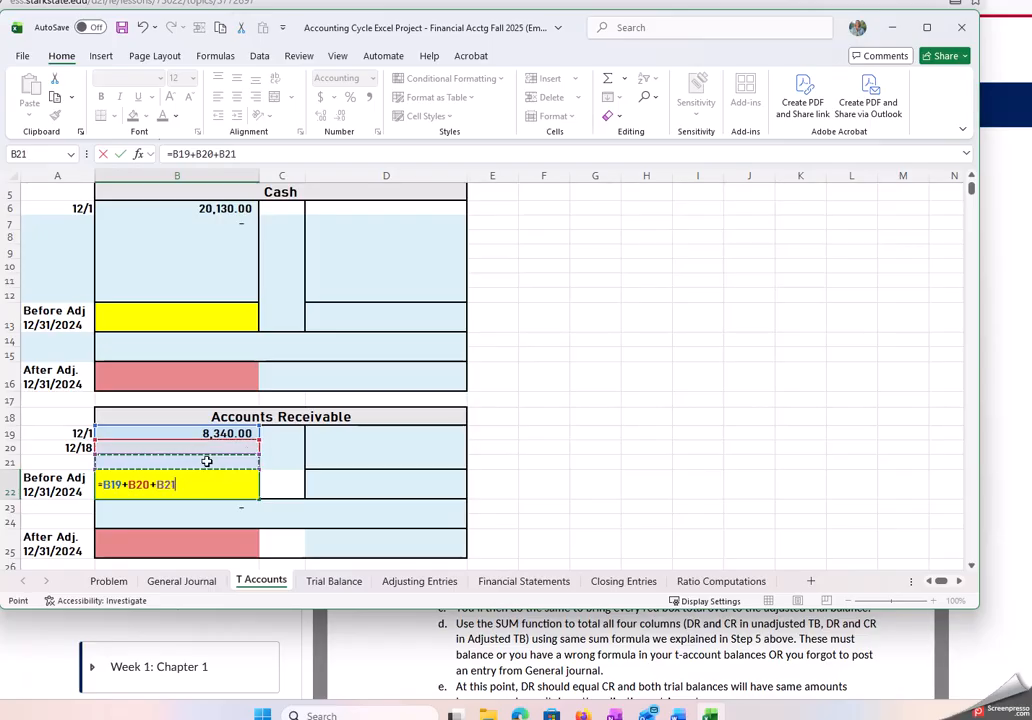
type("-")
left_click(347, 432)
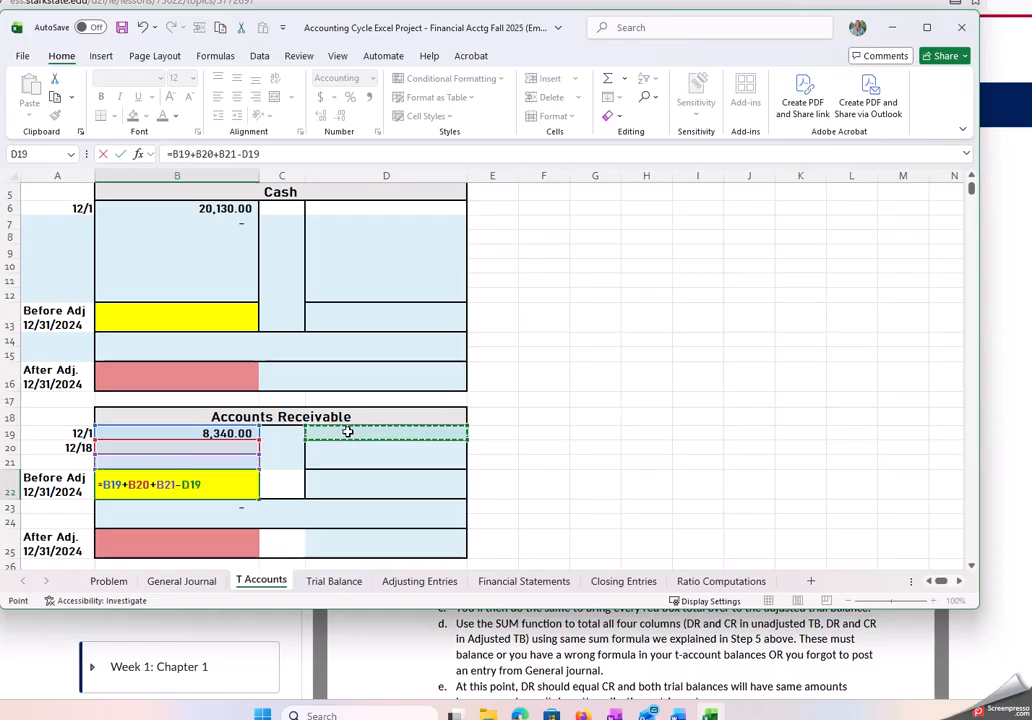
type("-")
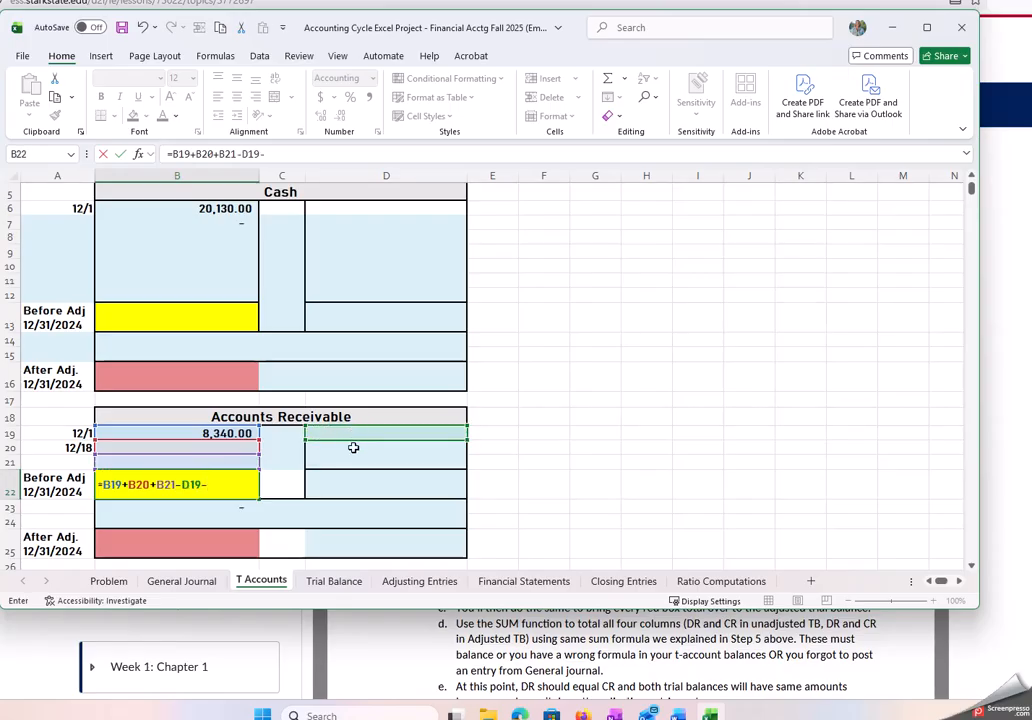
left_click(354, 448)
type("-")
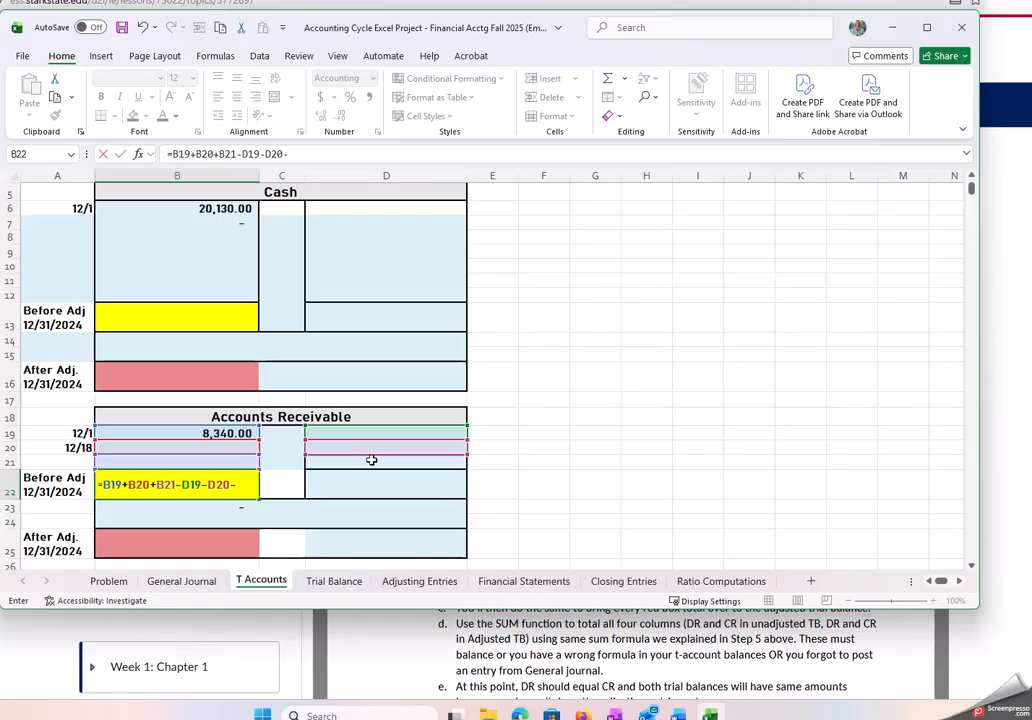
left_click(381, 460)
key("Return")
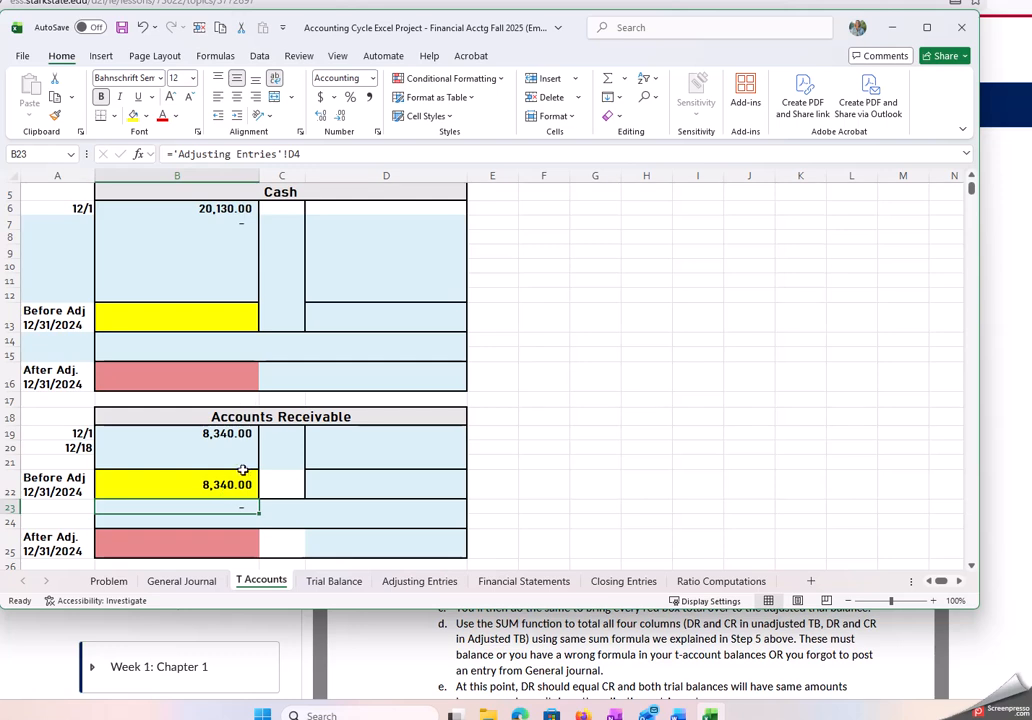
- Enter the Accounts Receivable After Adj. balance in B25 as the formula =B22+B23+B24-D23-D24
left_click(221, 550)
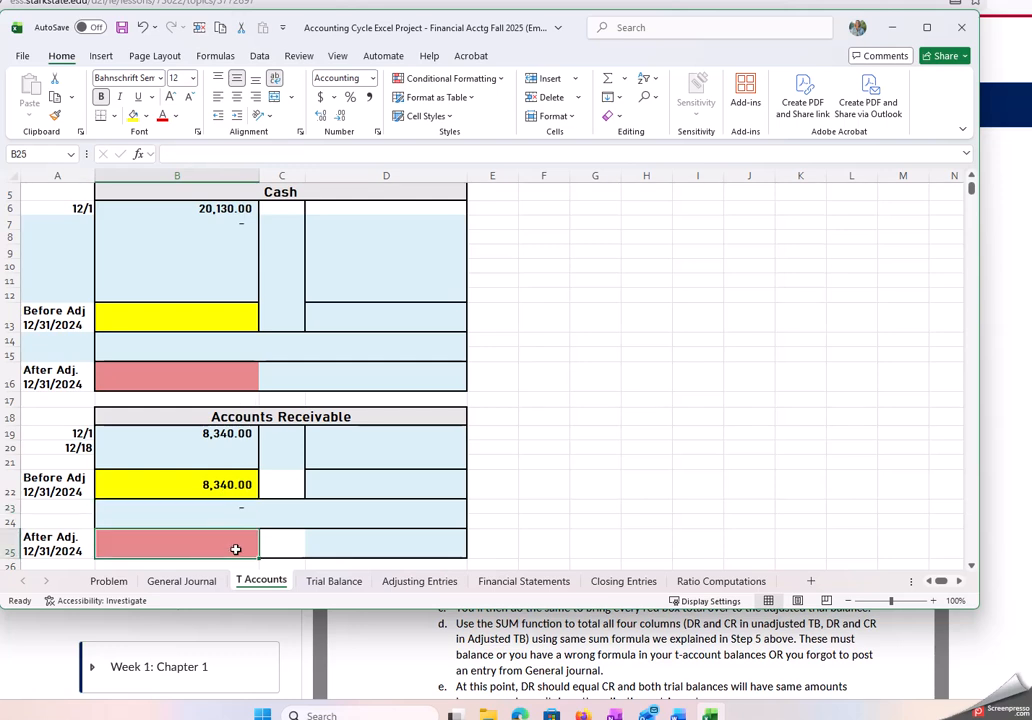
type("=")
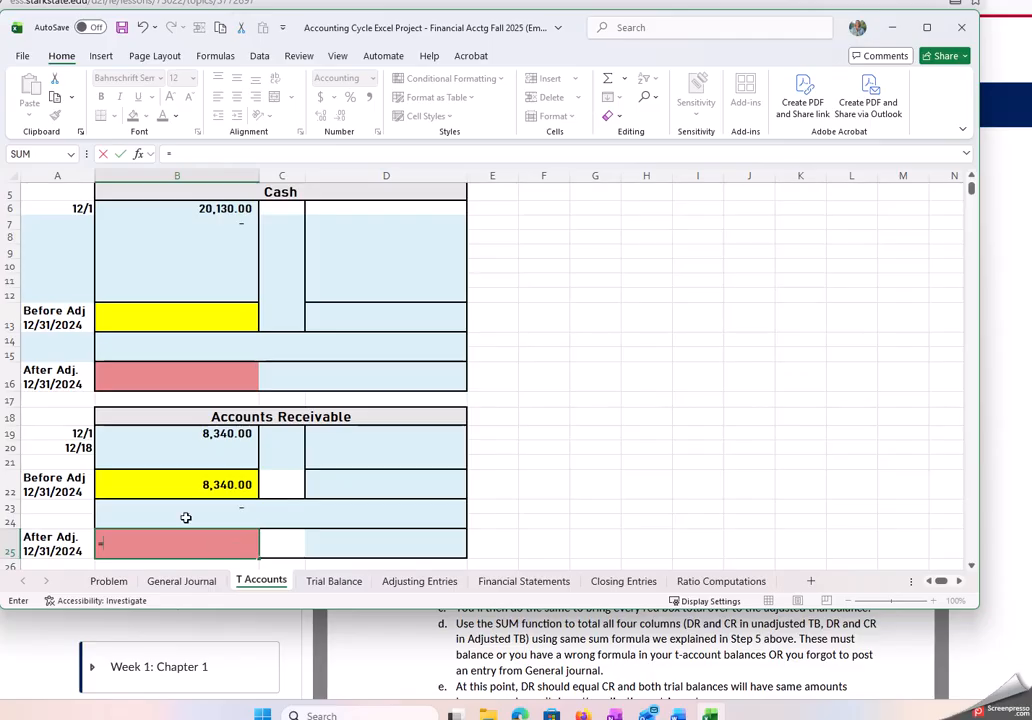
left_click(198, 486)
type("+")
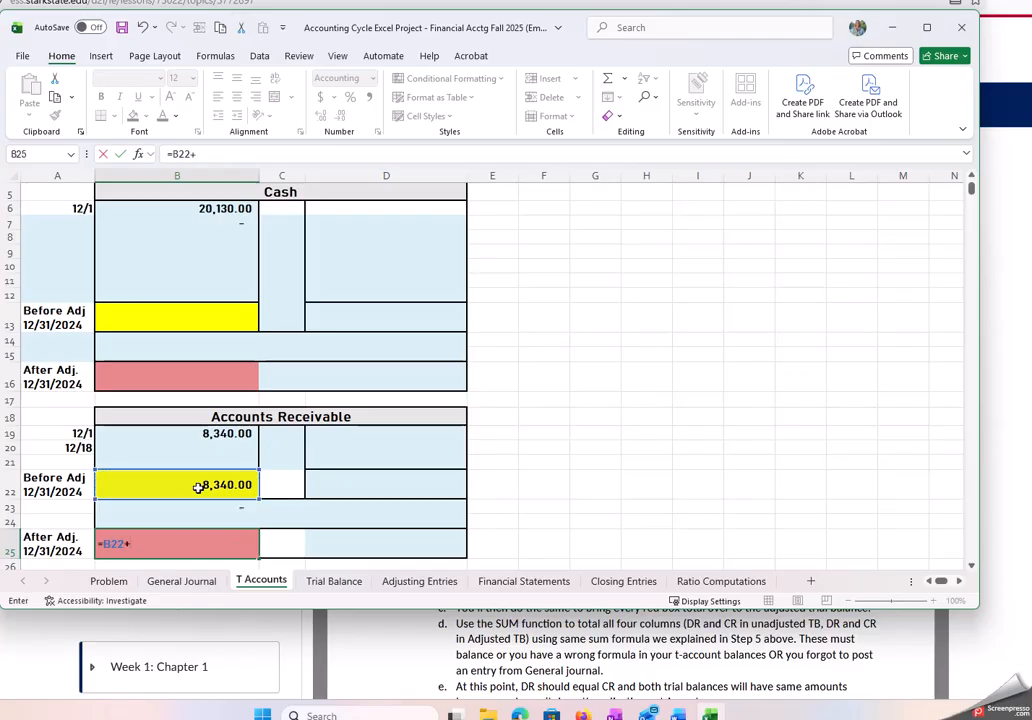
left_click(229, 509)
type("+")
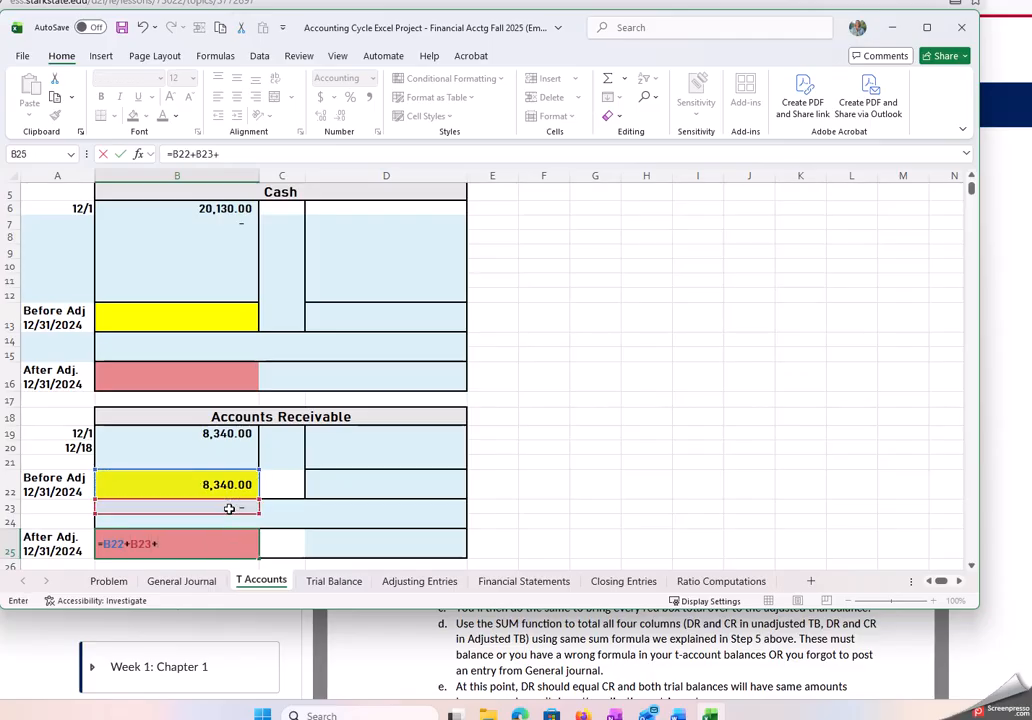
left_click(228, 518)
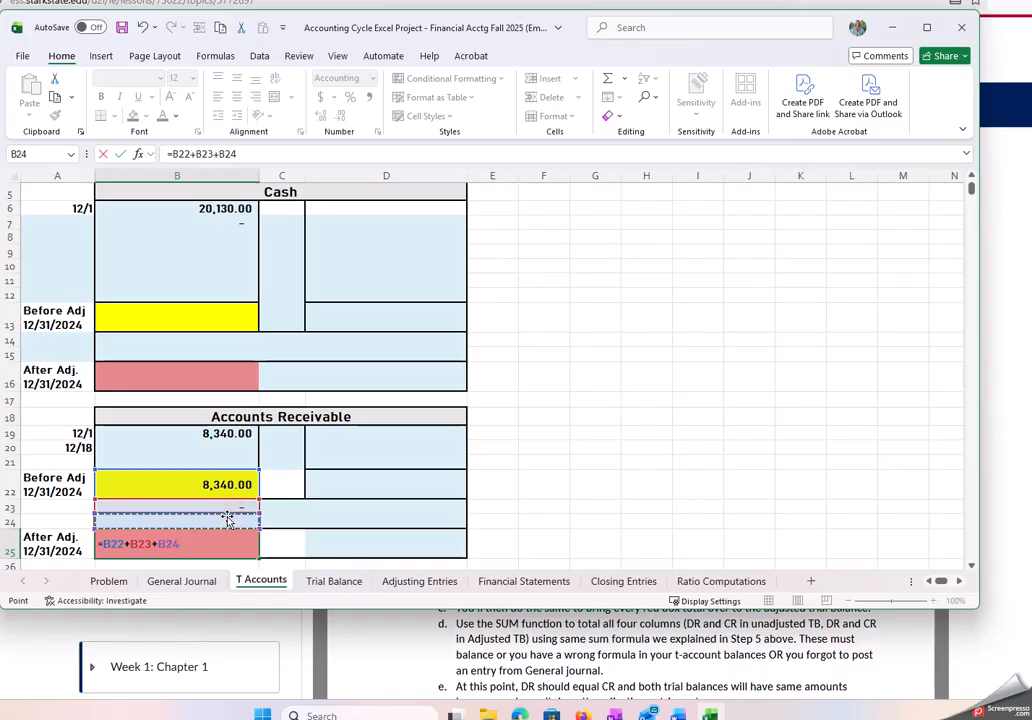
type("-")
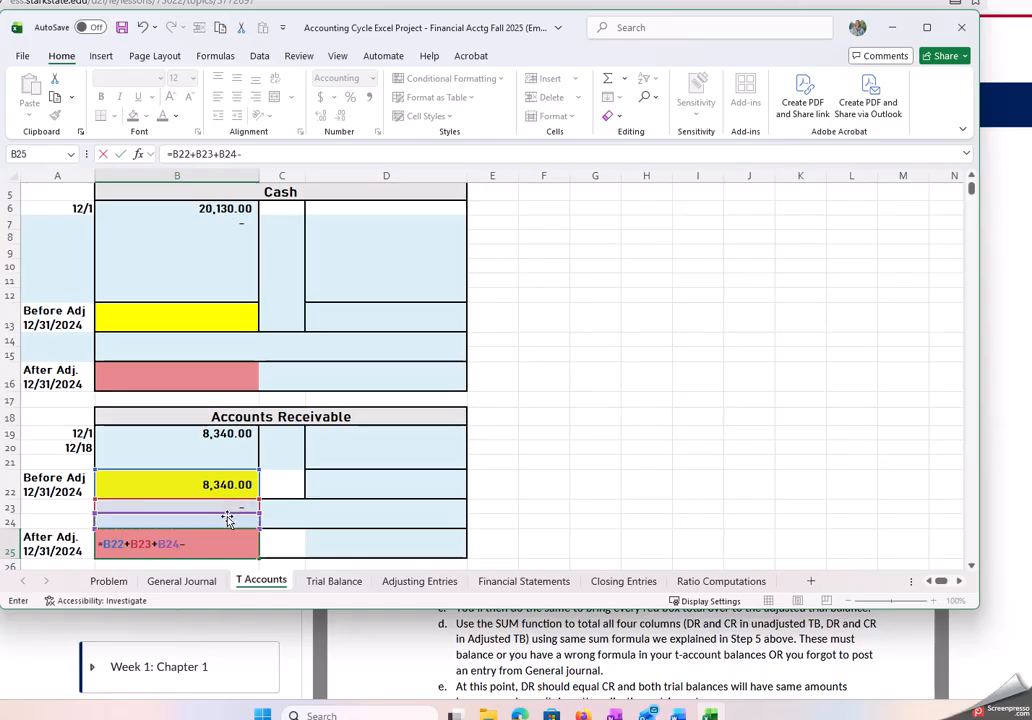
left_click(338, 507)
type("-")
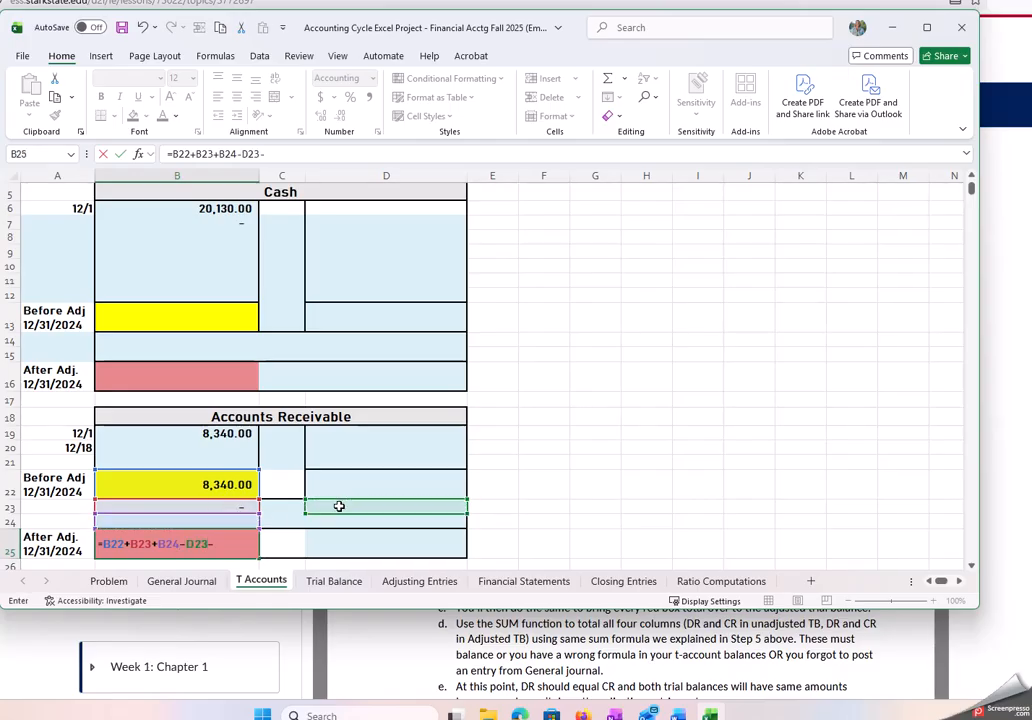
left_click(349, 520)
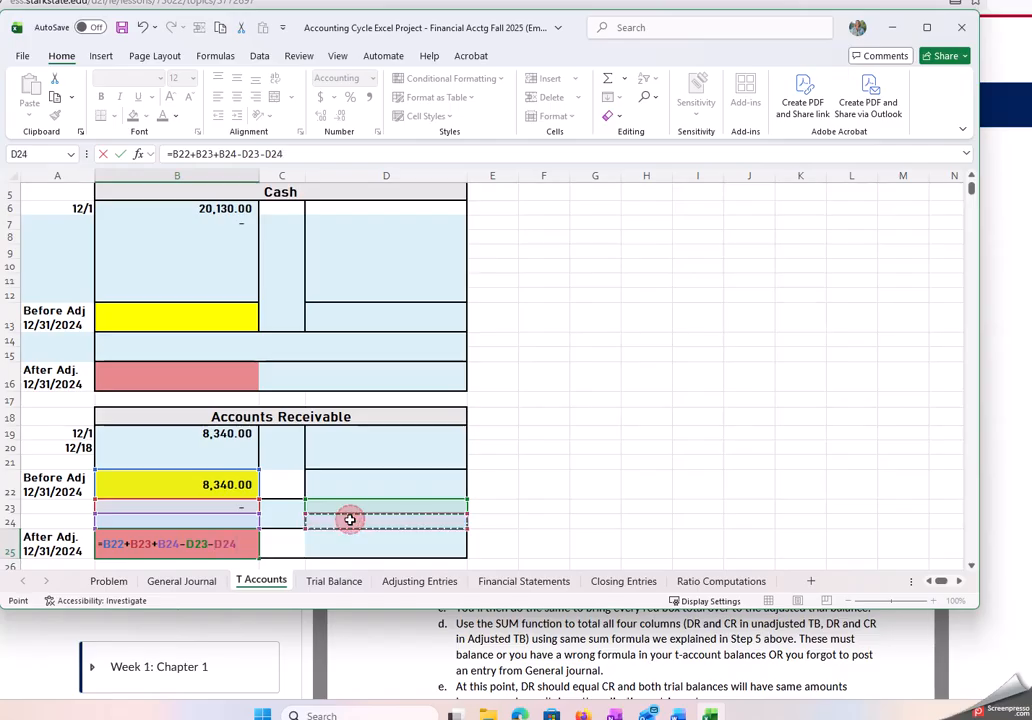
key("Return")
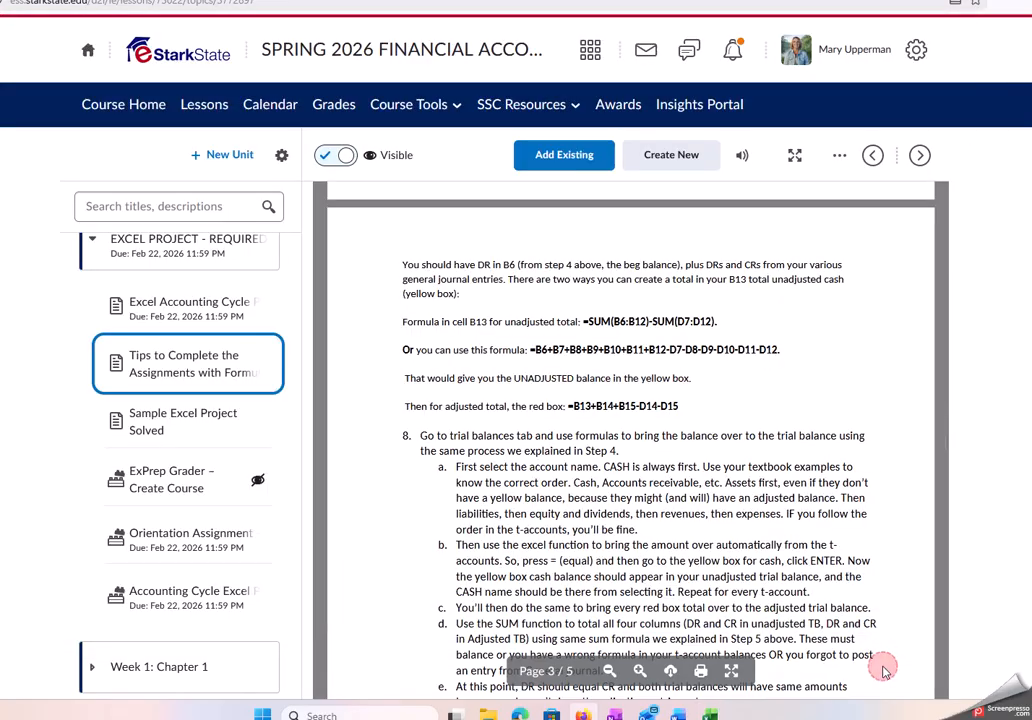
- Switch to the browser and review the project tips from the trial balance instructions through the closing entries, ratios and file submission instructions
left_click(876, 667)
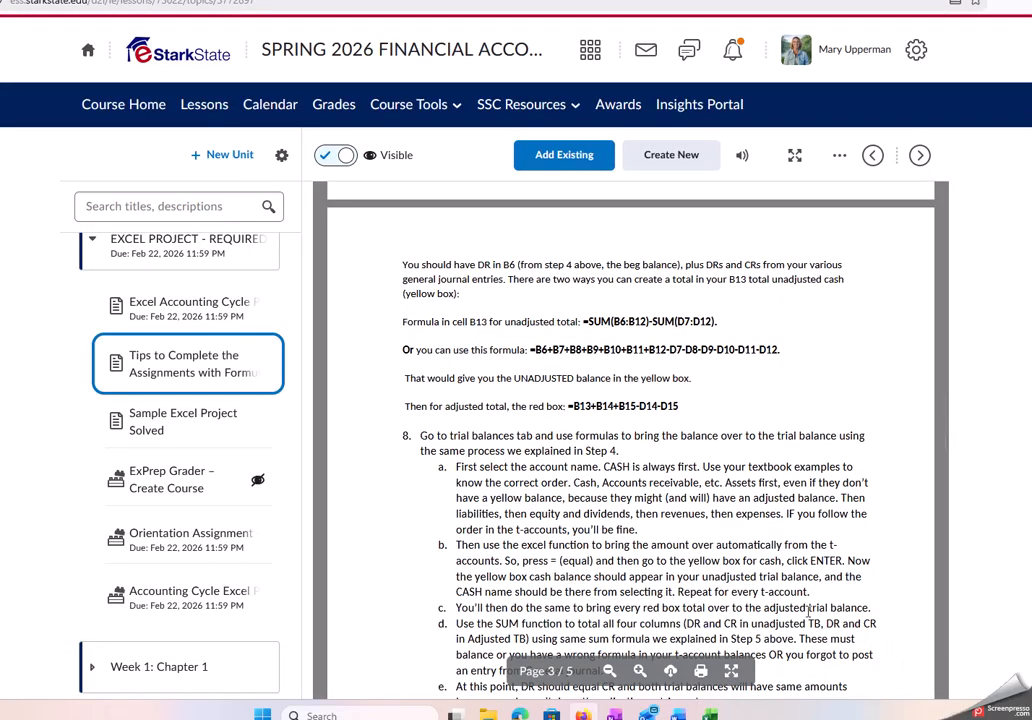
scroll(708, 480, "down", 2)
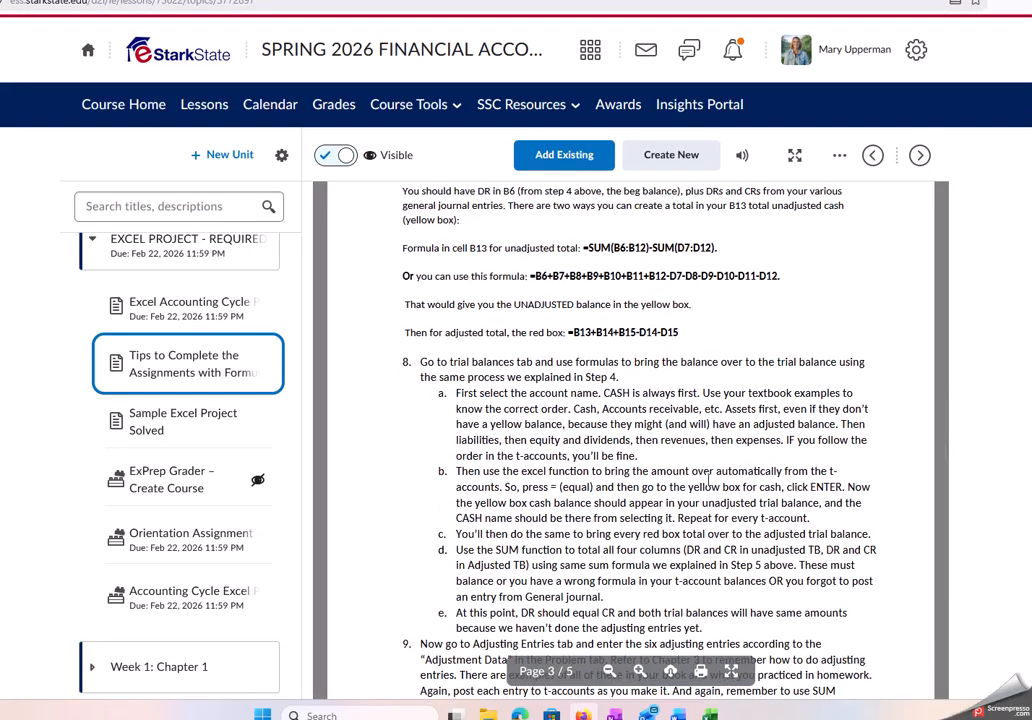
scroll(708, 480, "down", 6)
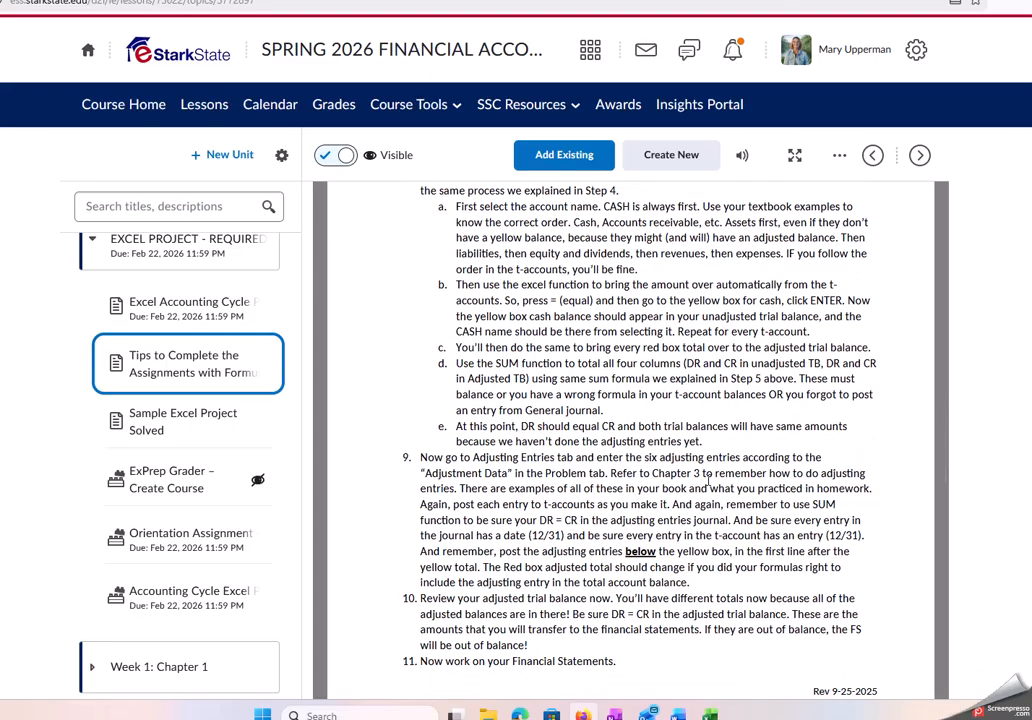
scroll(708, 480, "down", 4)
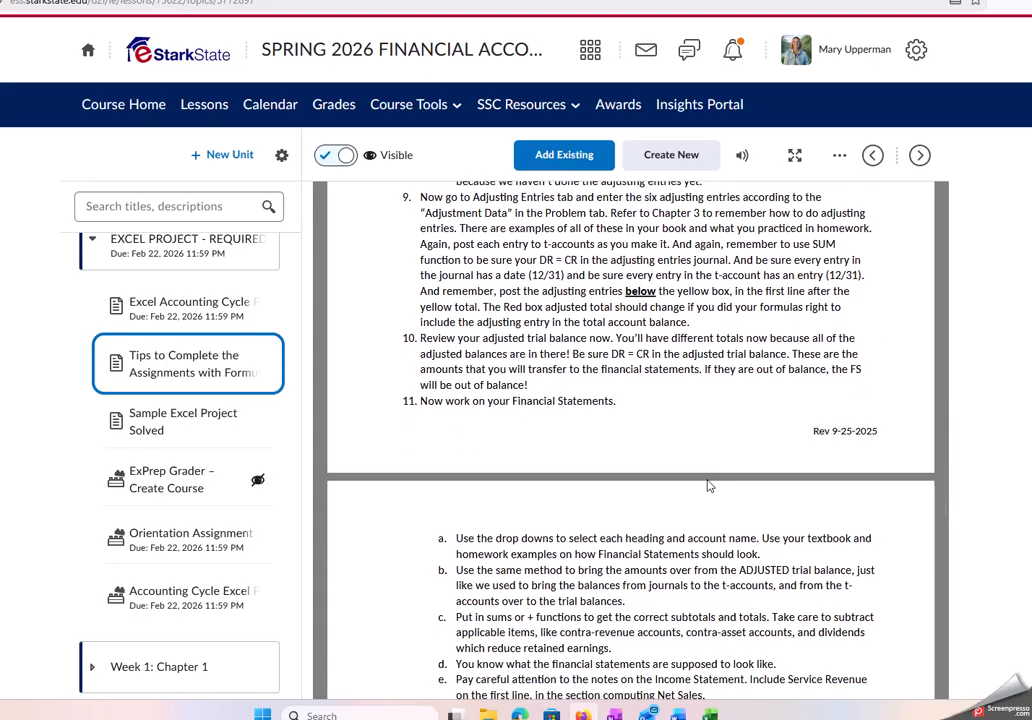
scroll(708, 484, "down", 2)
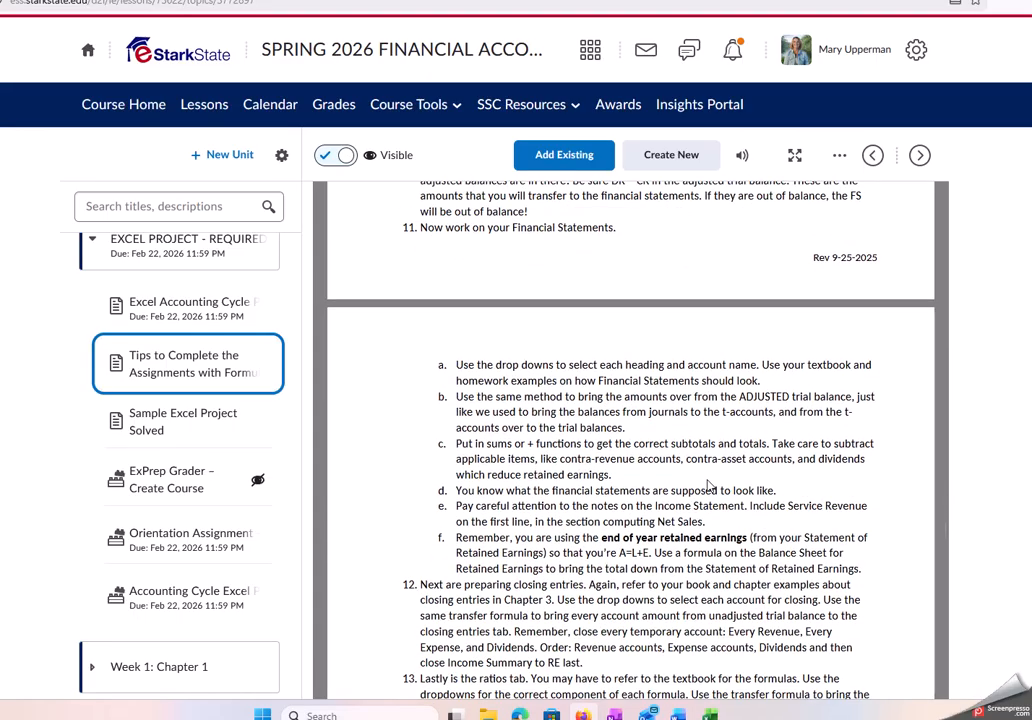
scroll(708, 482, "down", 2)
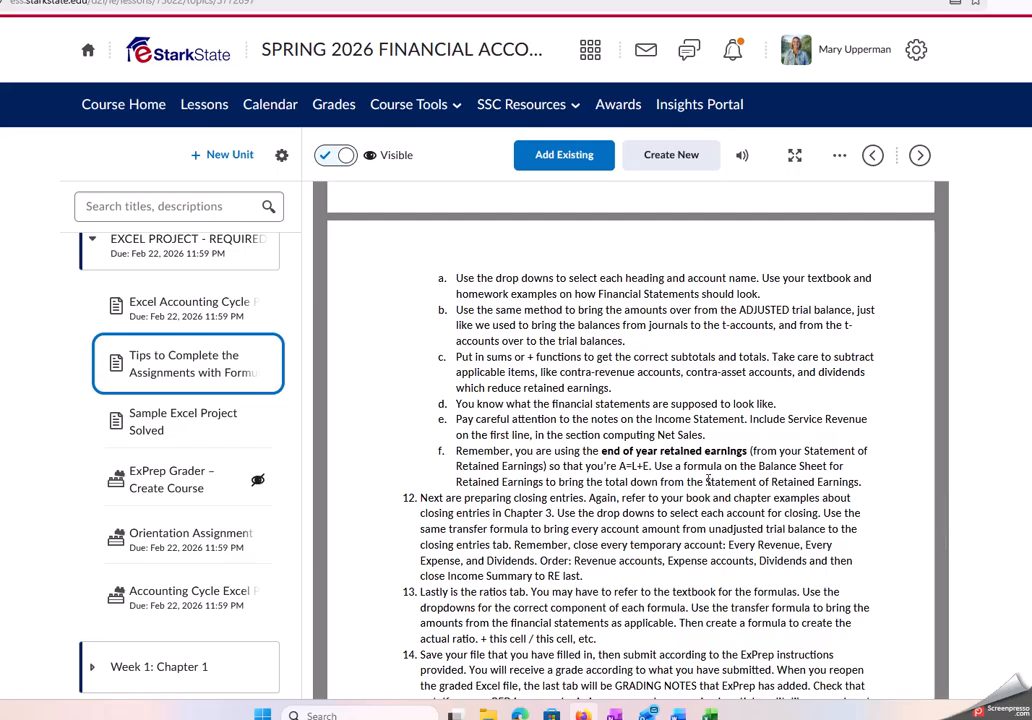
scroll(708, 481, "down", 2)
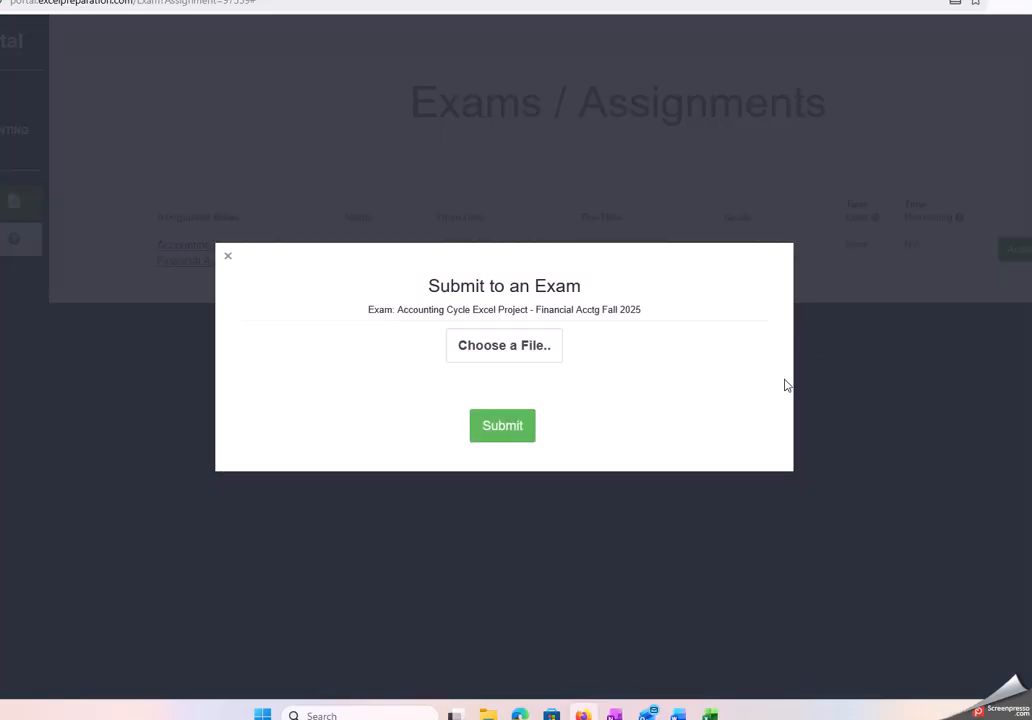
- Choose the empty Analytics Project workbook as the exam submission file, and close the submission dialog without submitting
left_click(537, 345)
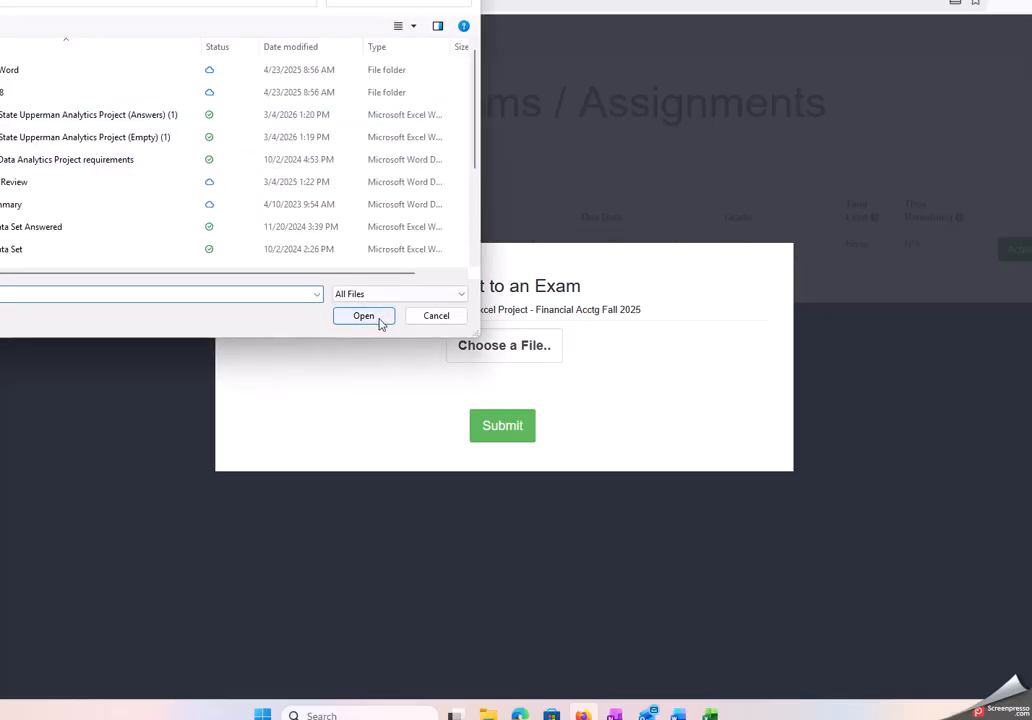
left_click(88, 138)
left_click(363, 315)
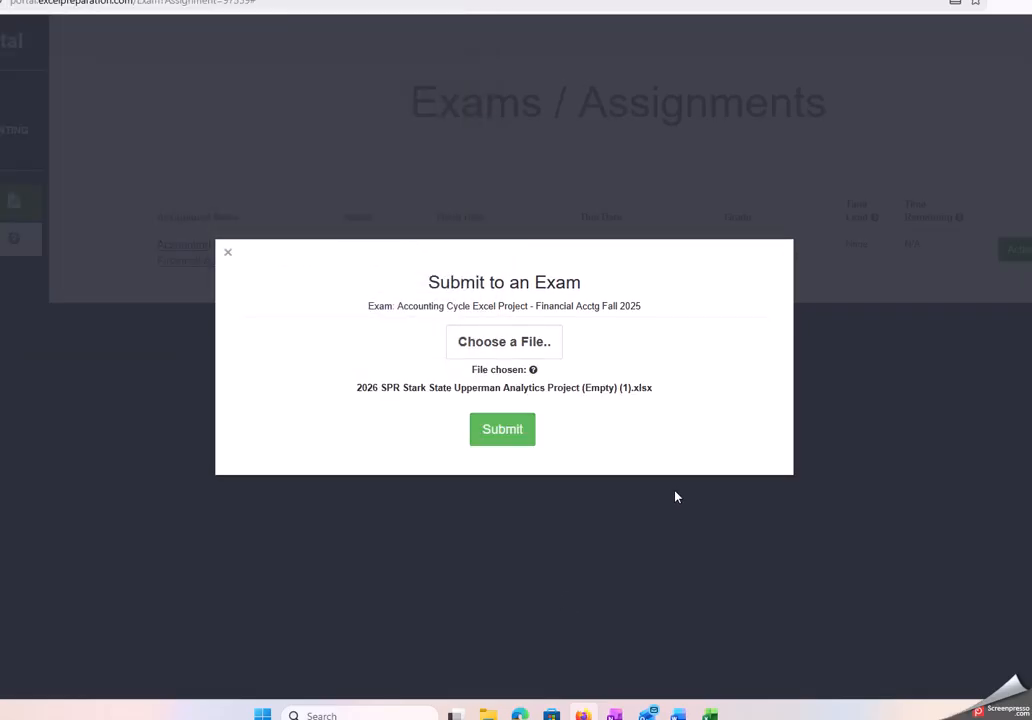
left_click(229, 255)
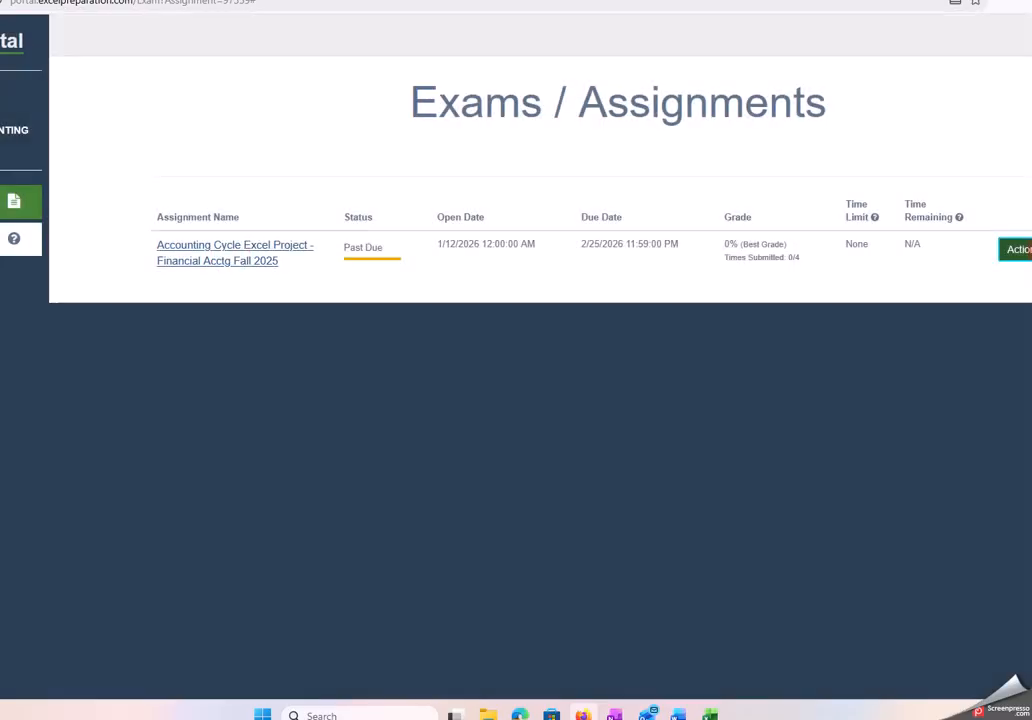